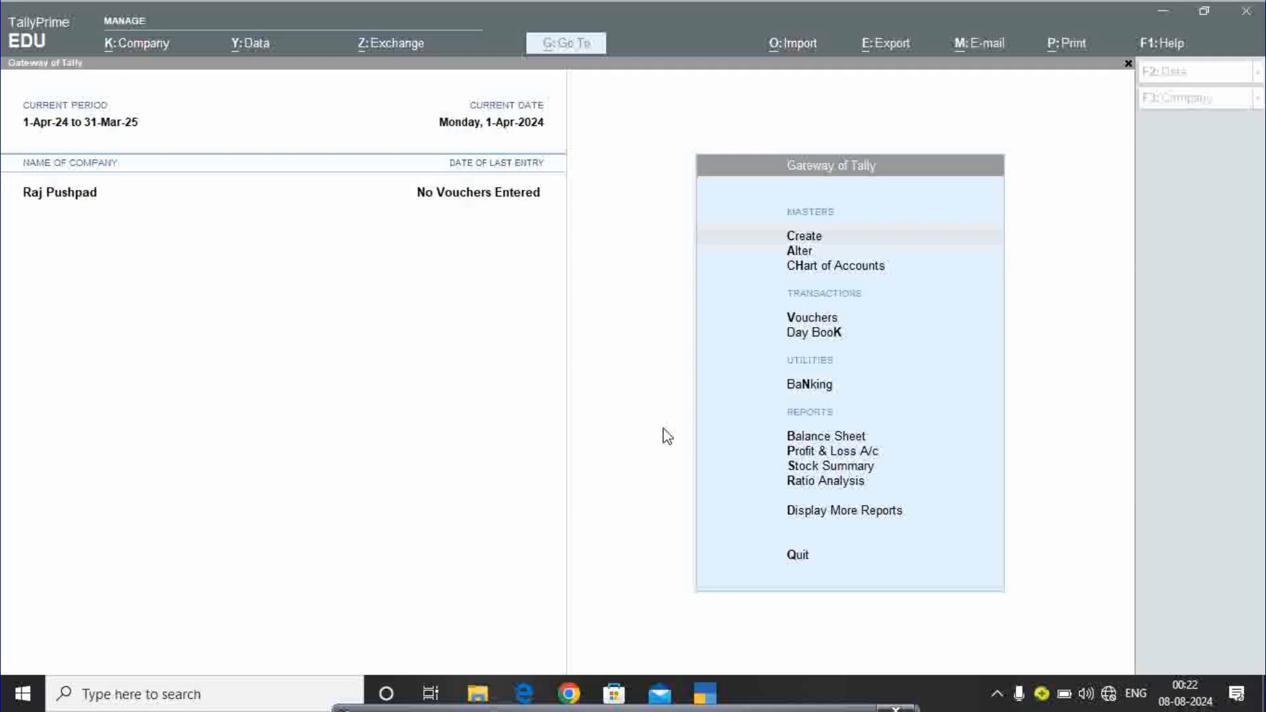
# From Gateway of Tally, choose Create then Ledger to get a blank Ledger Creation form.
pyautogui.click(667, 436)
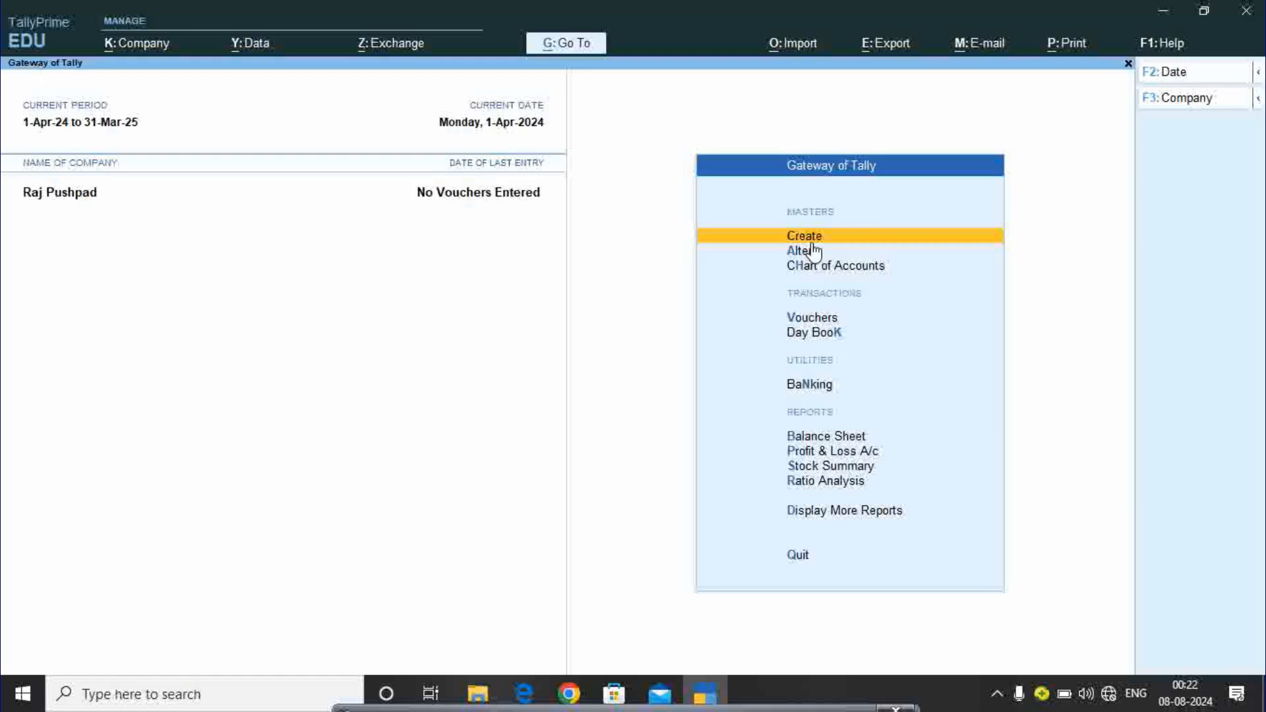
pyautogui.press('Return')
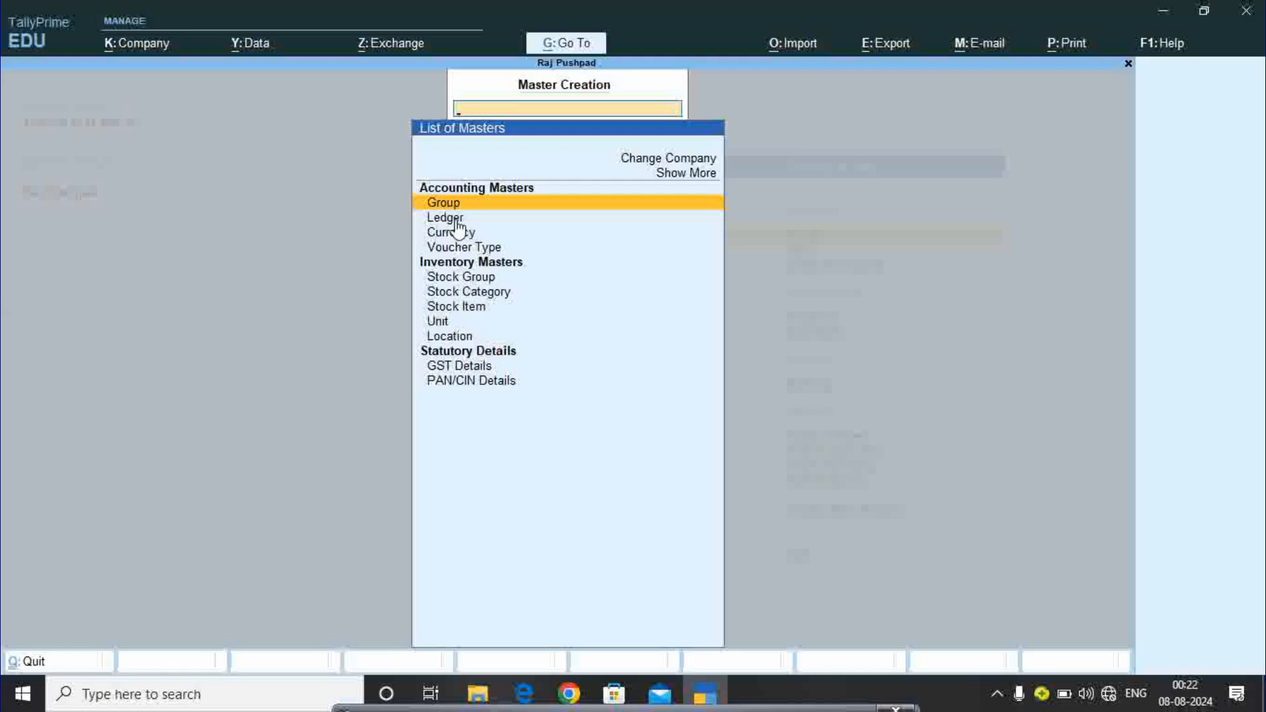
pyautogui.press('Down')
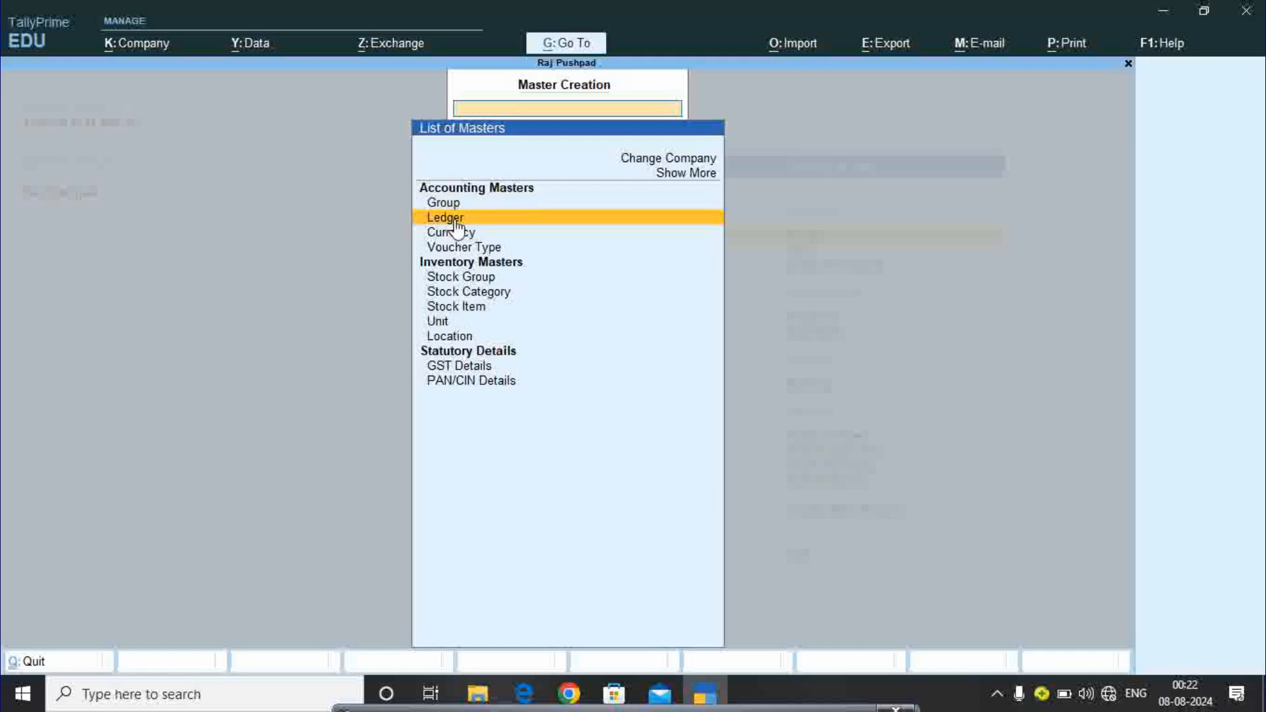
pyautogui.press('super+plus')
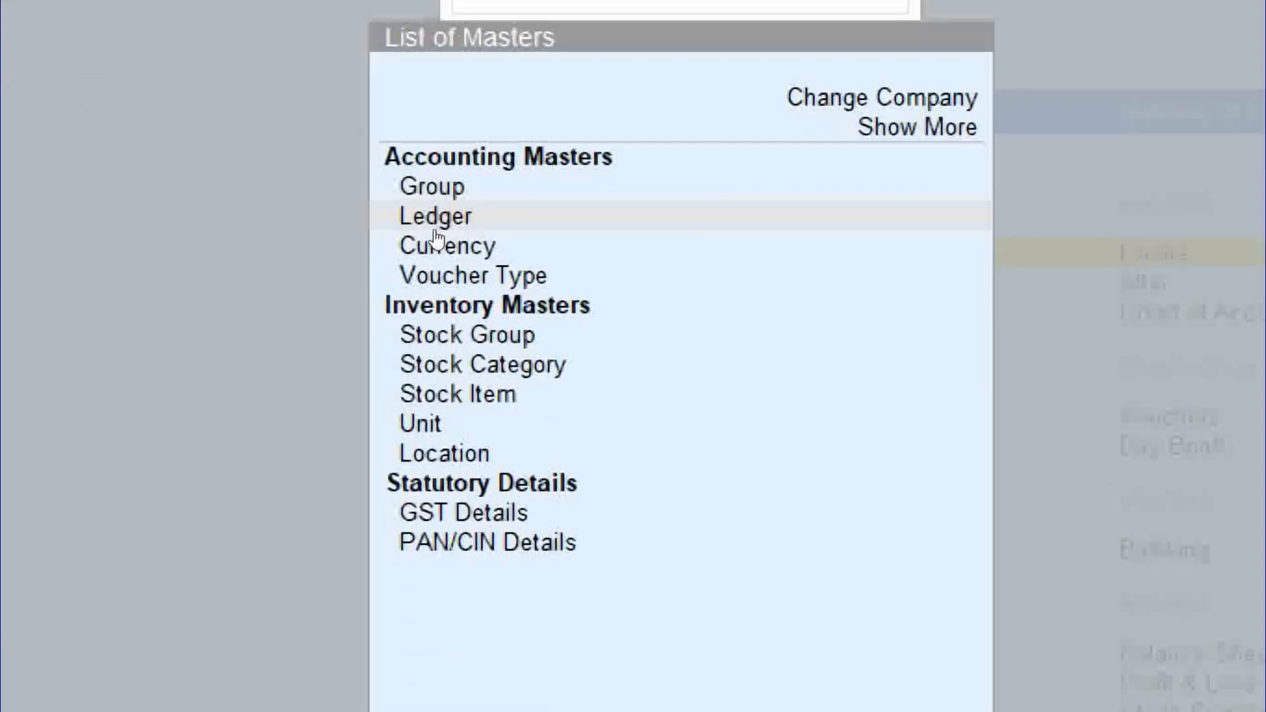
pyautogui.click(438, 225)
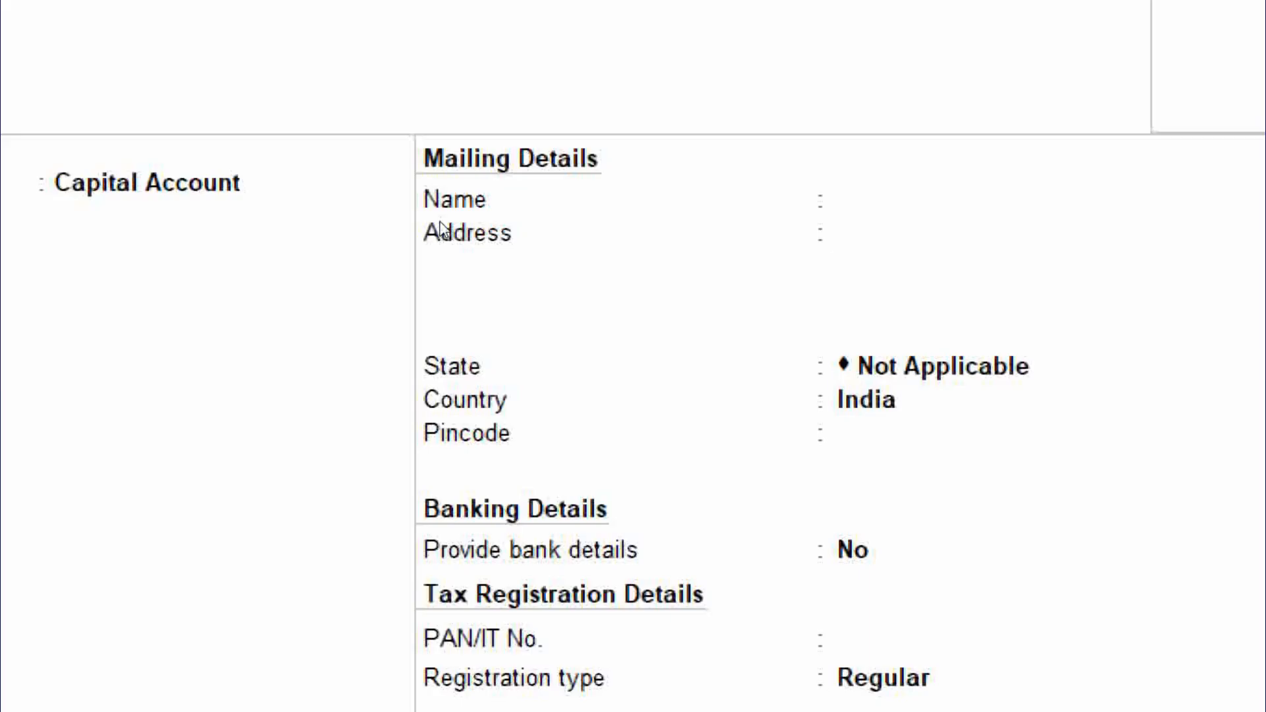
pyautogui.press('super+minus')
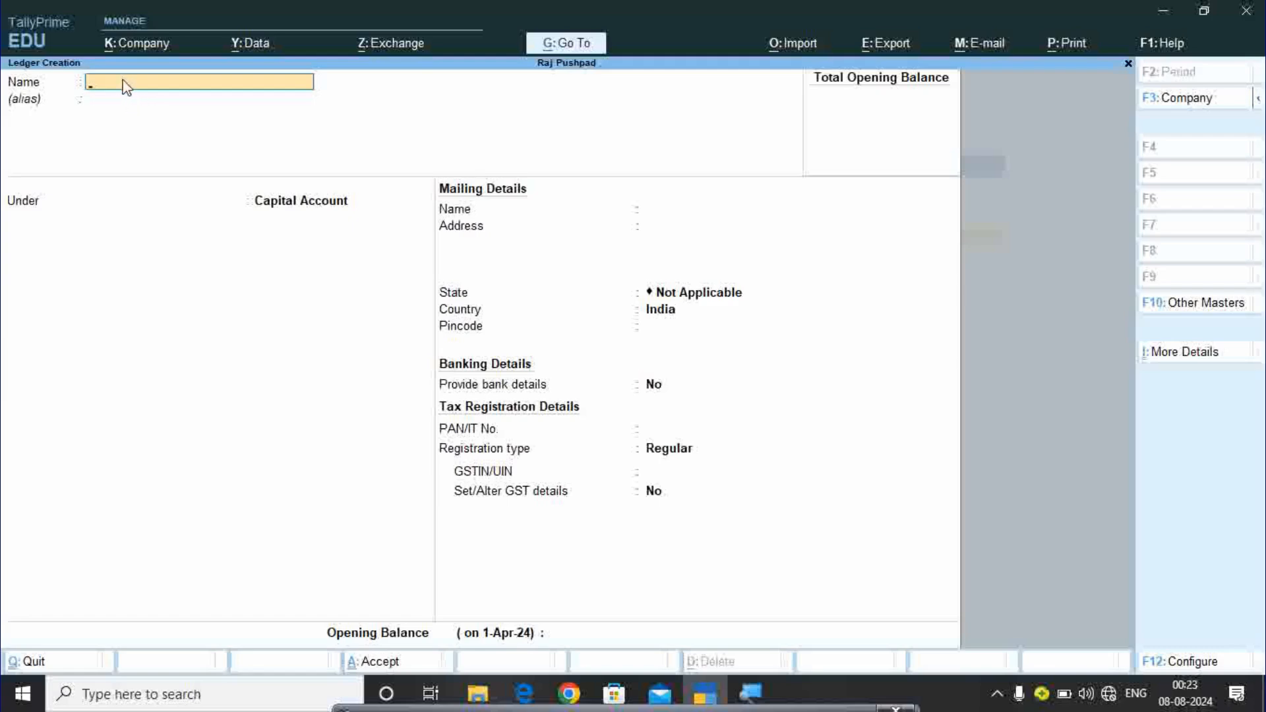
pyautogui.press('Return')
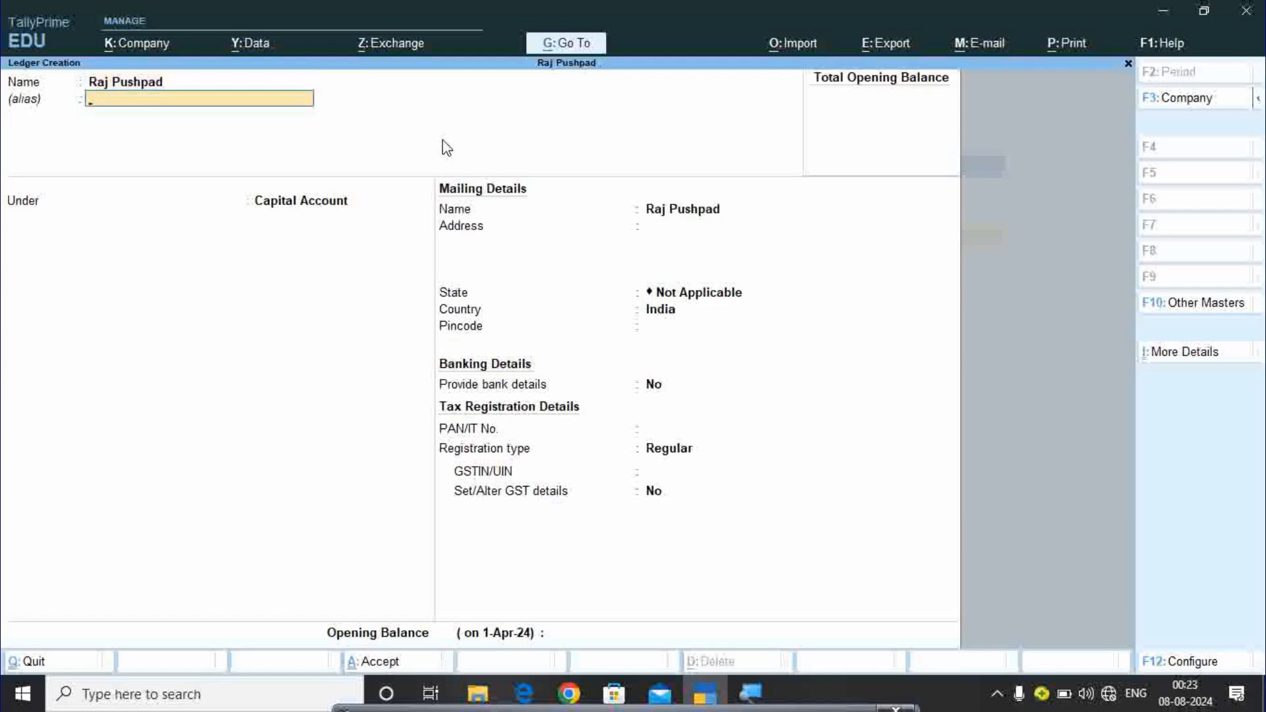
pyautogui.press('Return')
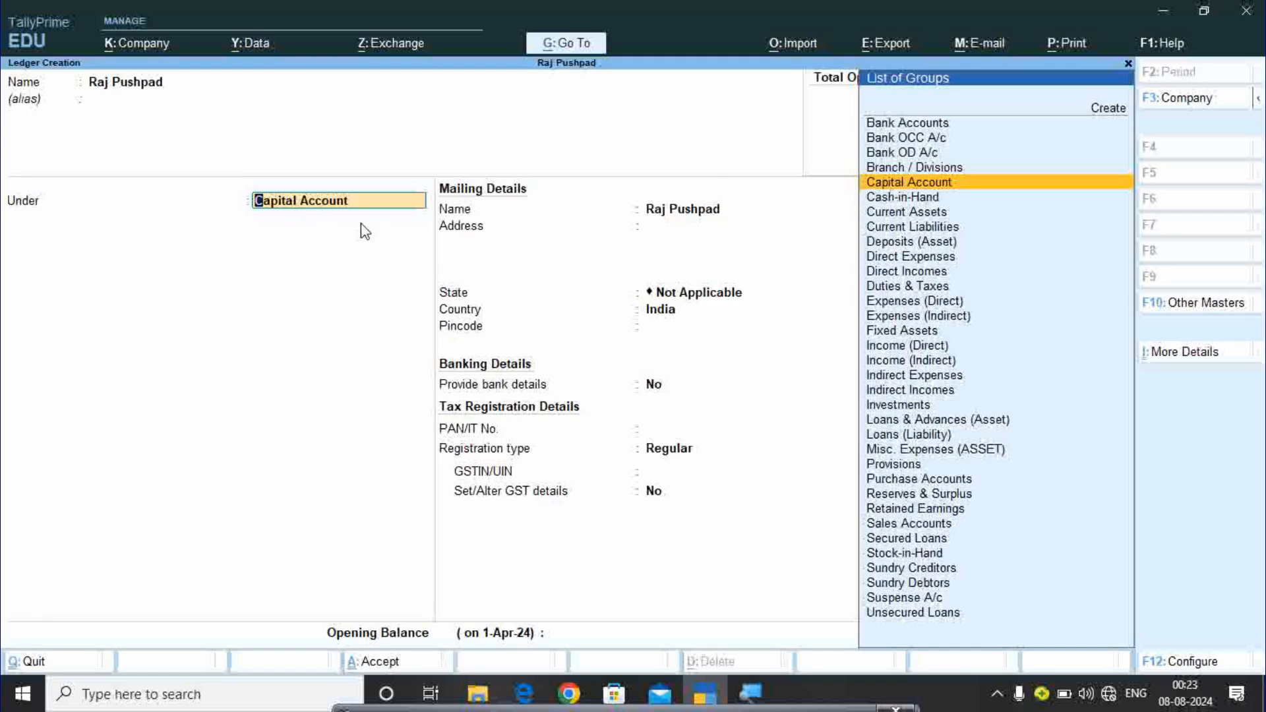
pyautogui.press('Return')
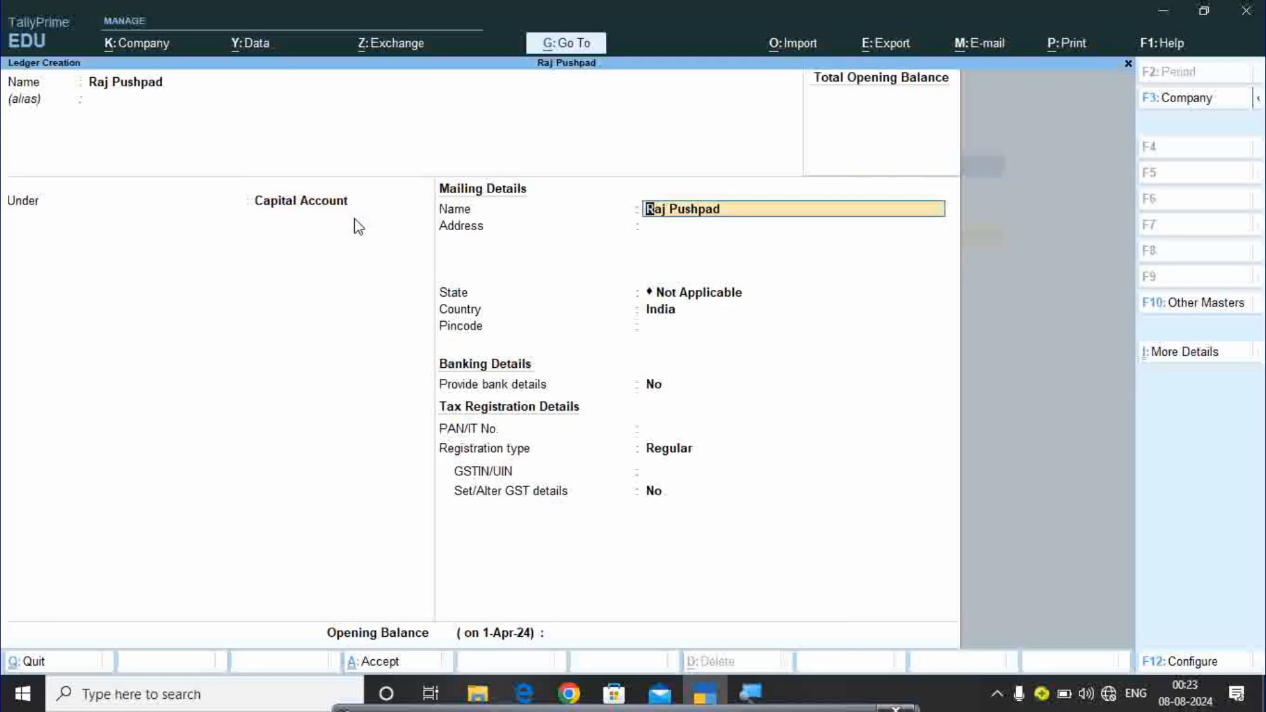
pyautogui.press('Return')
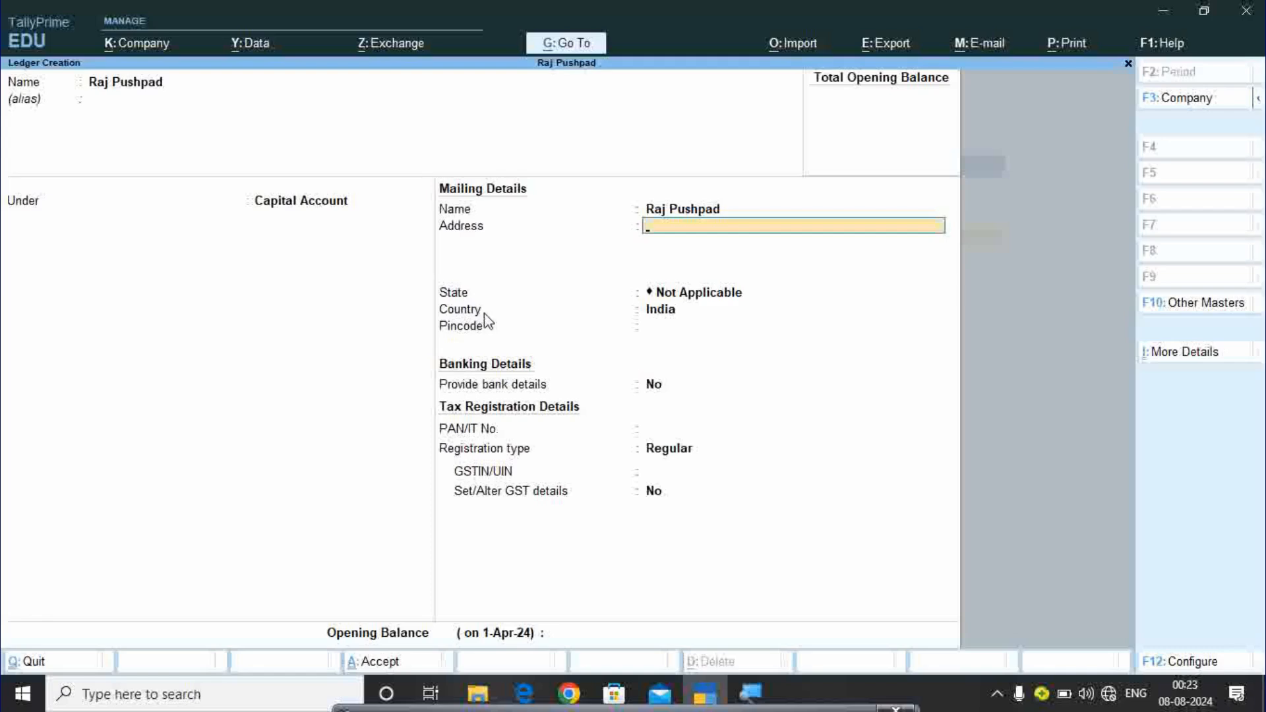
pyautogui.press('Return')
pyautogui.press('Return')
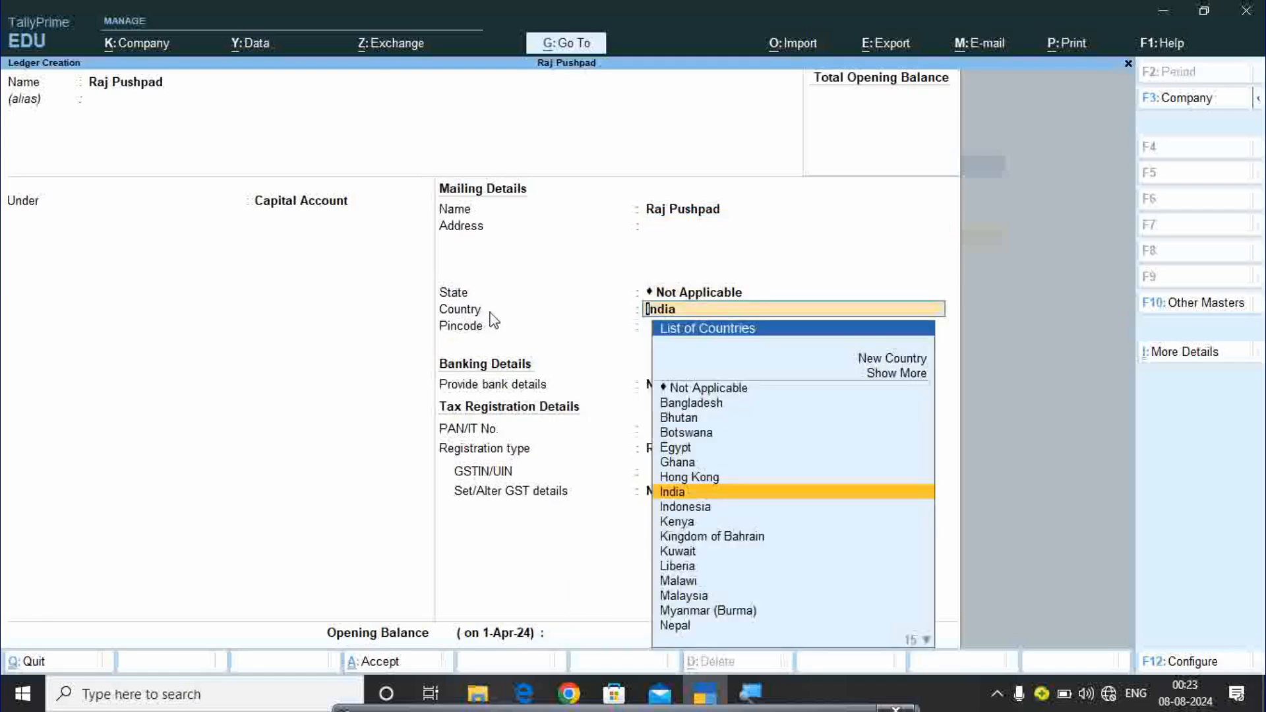
# Set the state to Madhya Pradesh, keep Regular registration and leave no opening balance.
pyautogui.press('BackSpace')
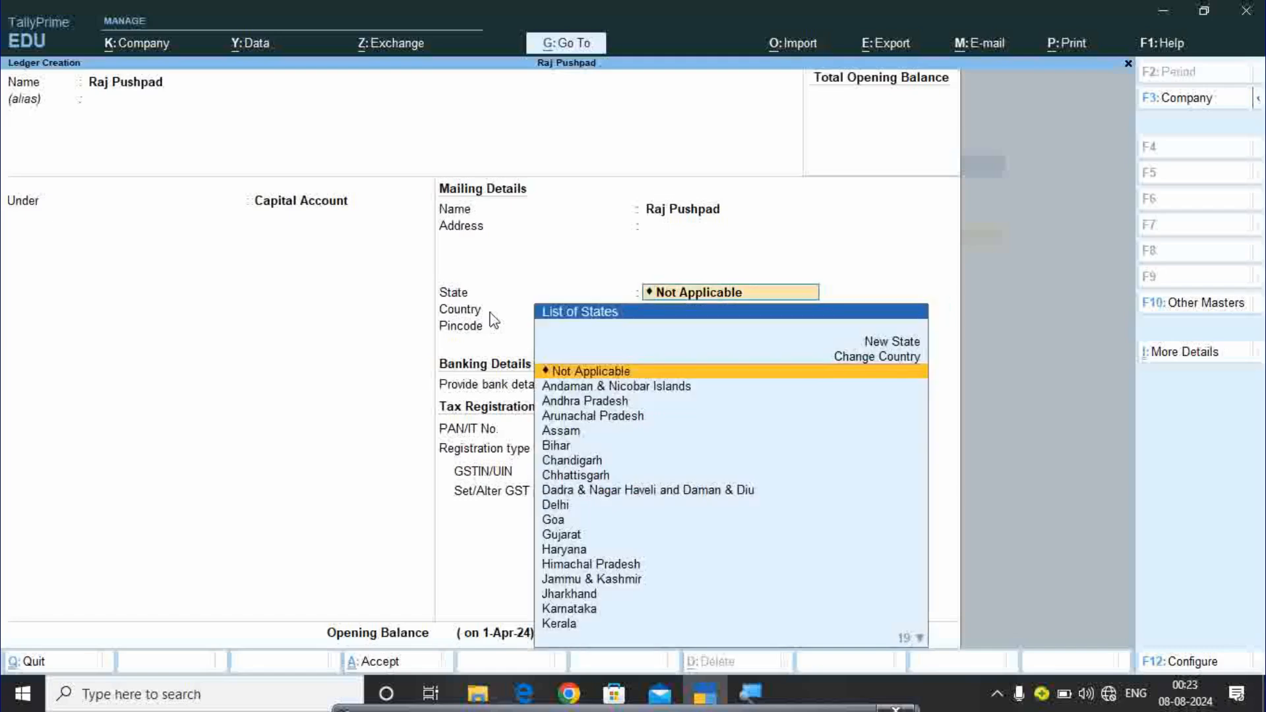
pyautogui.write('M')
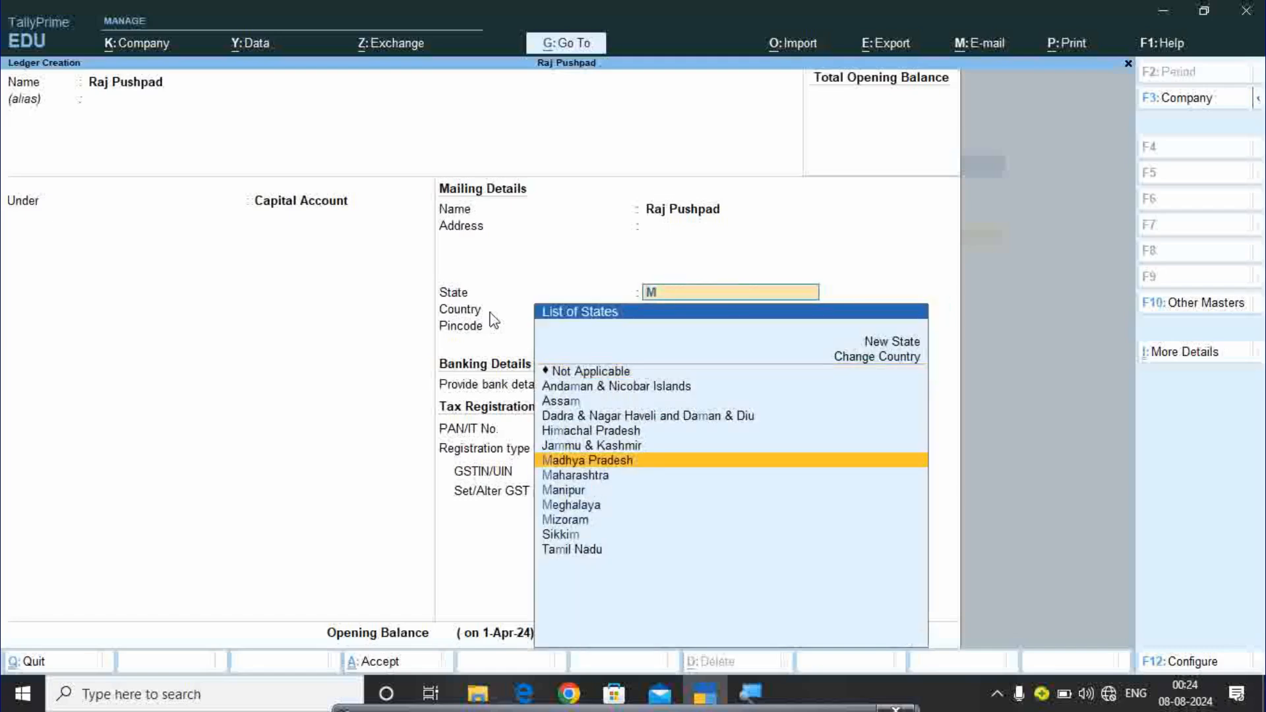
pyautogui.press('Return')
pyautogui.press('Return')
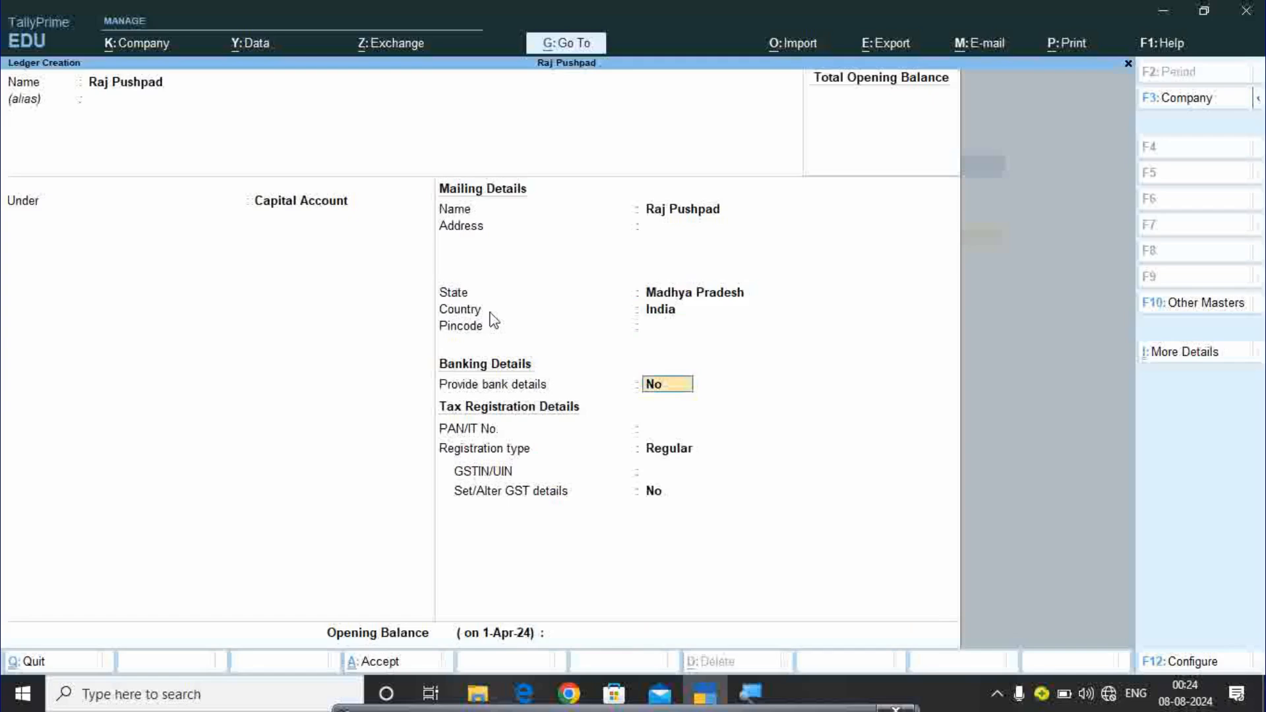
pyautogui.press('Return')
pyautogui.press('Return')
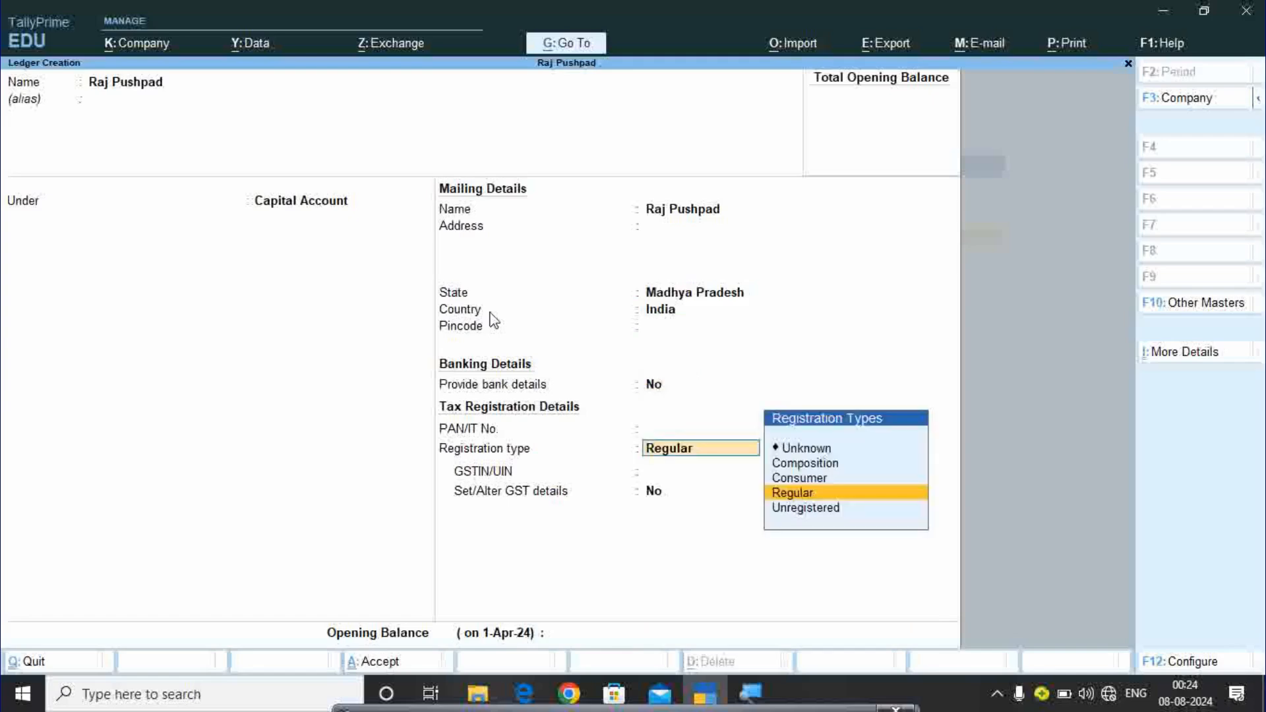
pyautogui.press('Return')
pyautogui.press('Return')
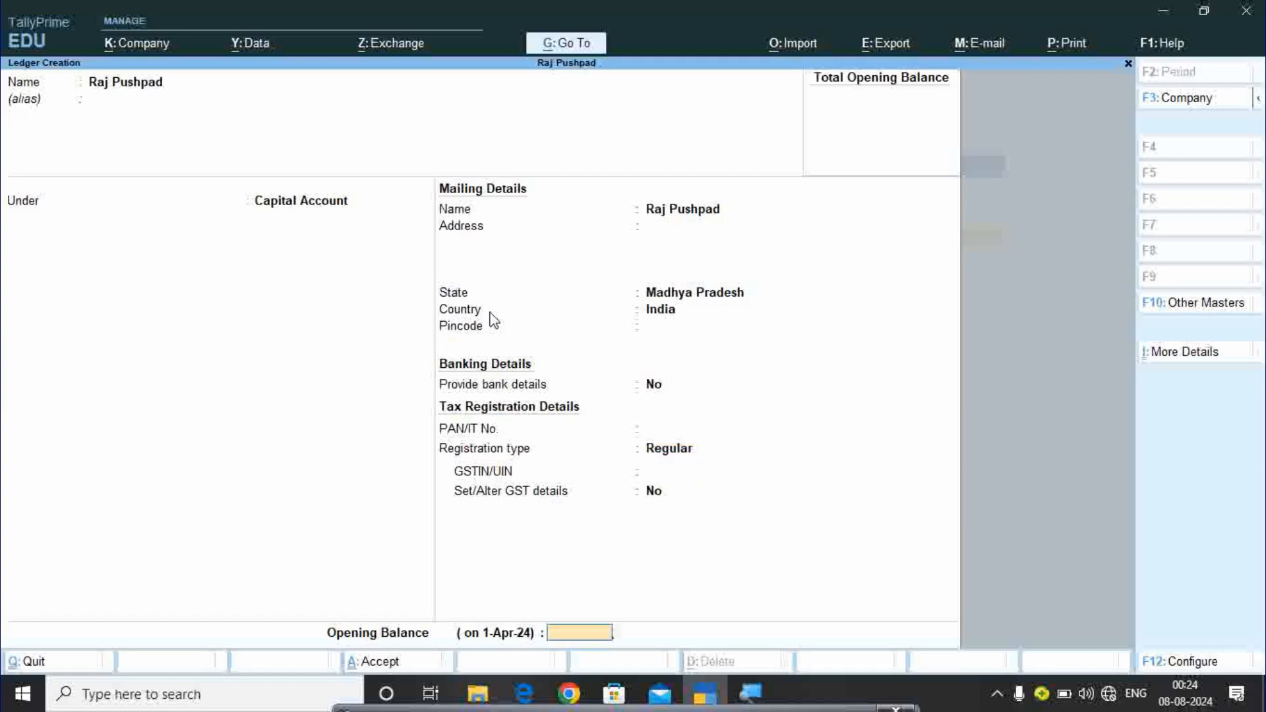
pyautogui.press('Return')
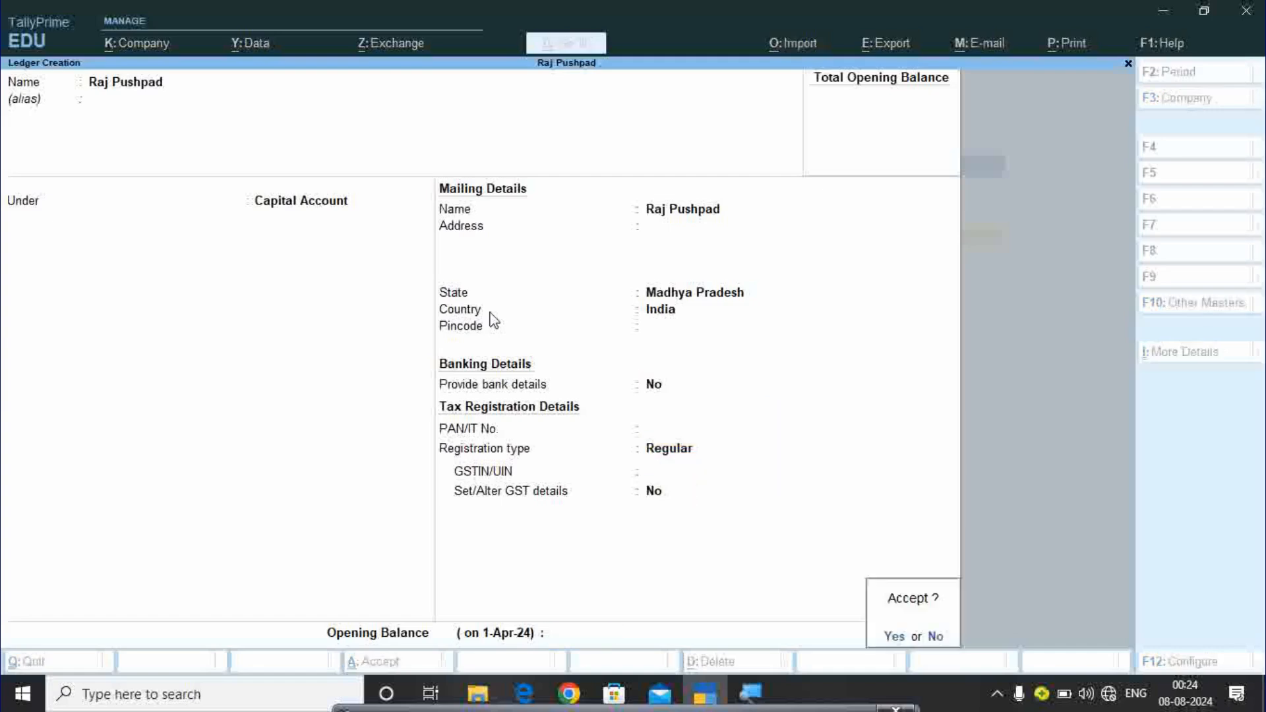
pyautogui.press('Return')
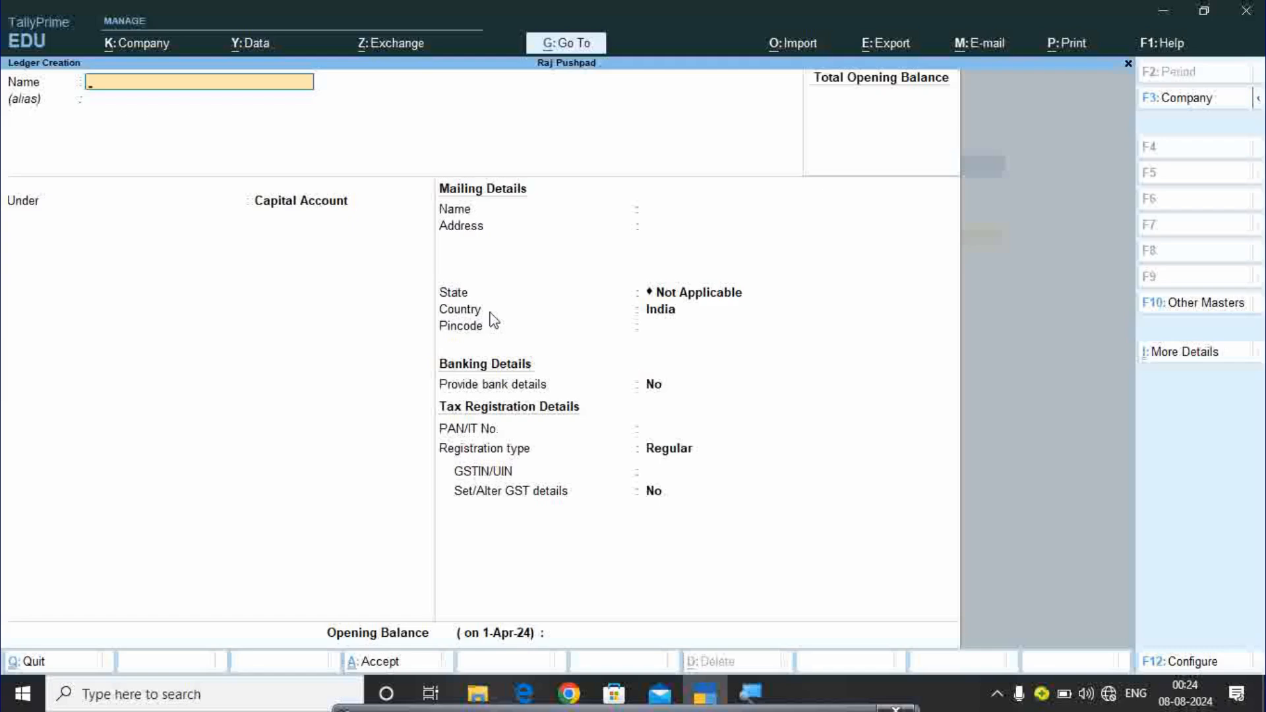
# Create the Sbi Bank ledger under Bank Accounts with no bank details or opening balance.
pyautogui.write('Sbi Bank')
pyautogui.press('Return')
pyautogui.press('Return')
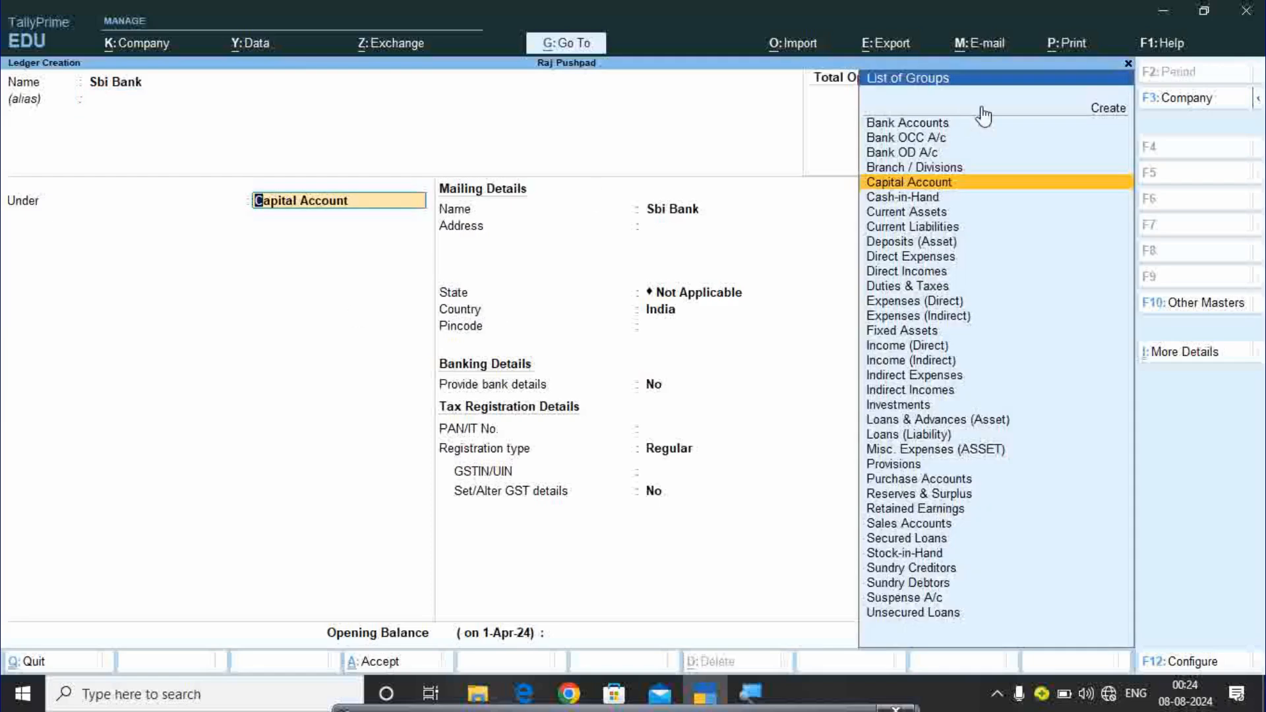
pyautogui.press('Up')
pyautogui.press('Up')
pyautogui.press('Up')
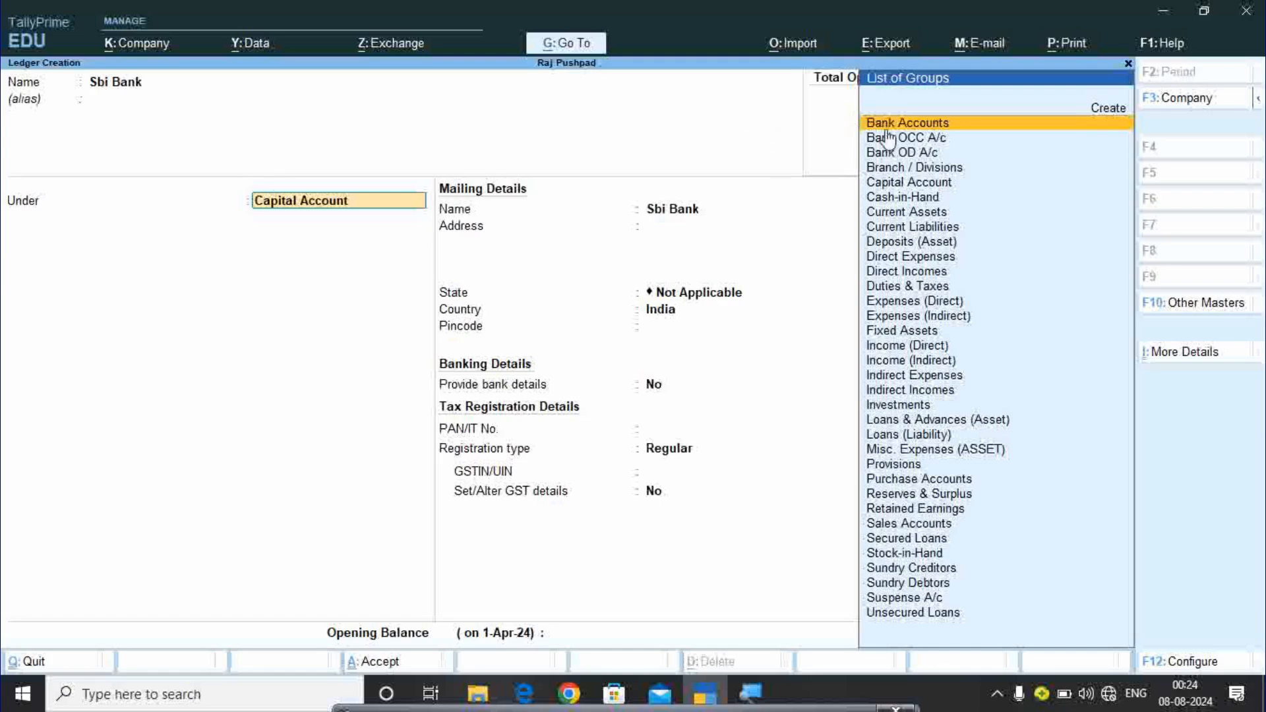
pyautogui.press('Return')
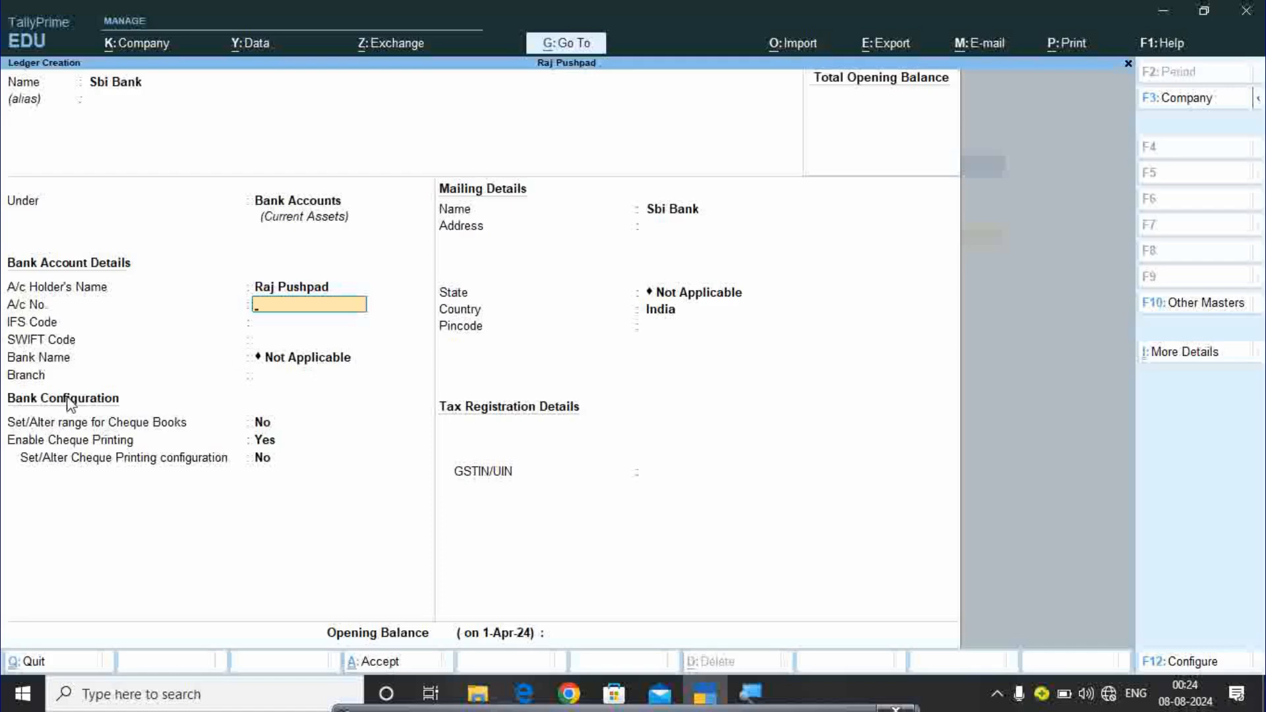
pyautogui.press('Return')
pyautogui.press('Return')
pyautogui.press('Return')
pyautogui.press('Return')
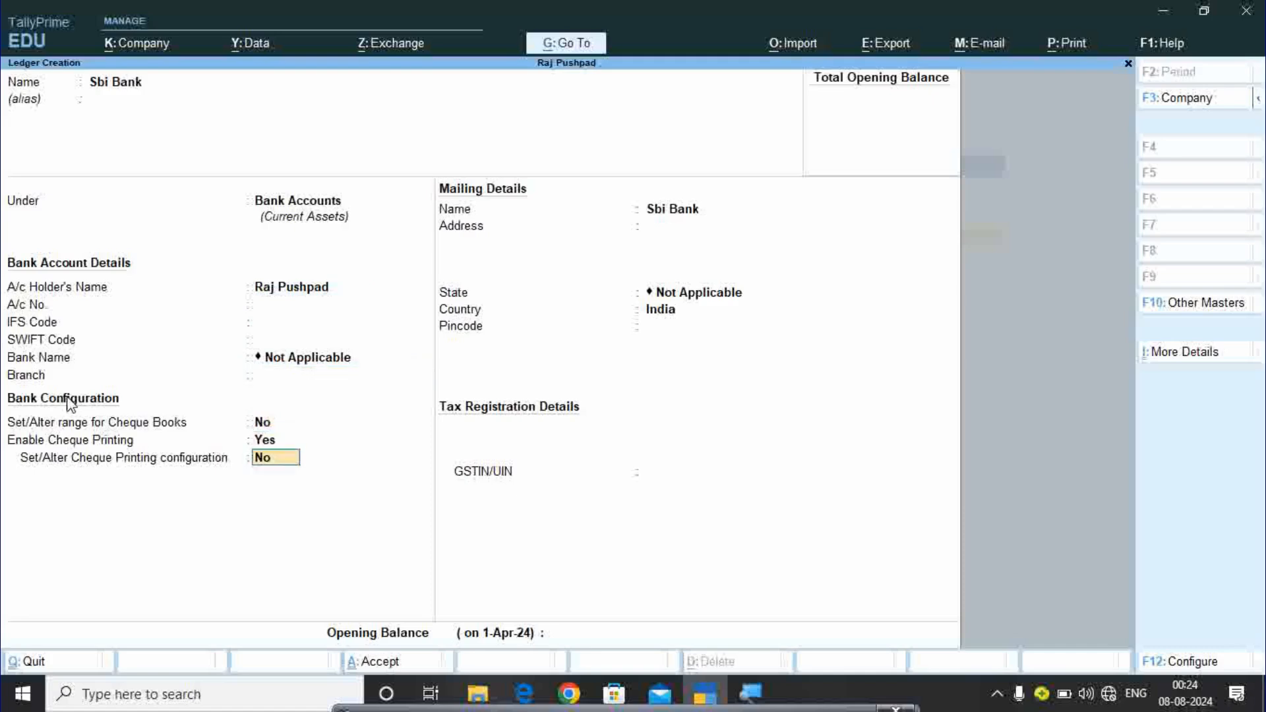
pyautogui.press('Return')
pyautogui.press('Return')
pyautogui.press('Return')
pyautogui.press('Return')
pyautogui.press('Return')
pyautogui.press('Return')
pyautogui.press('Return')
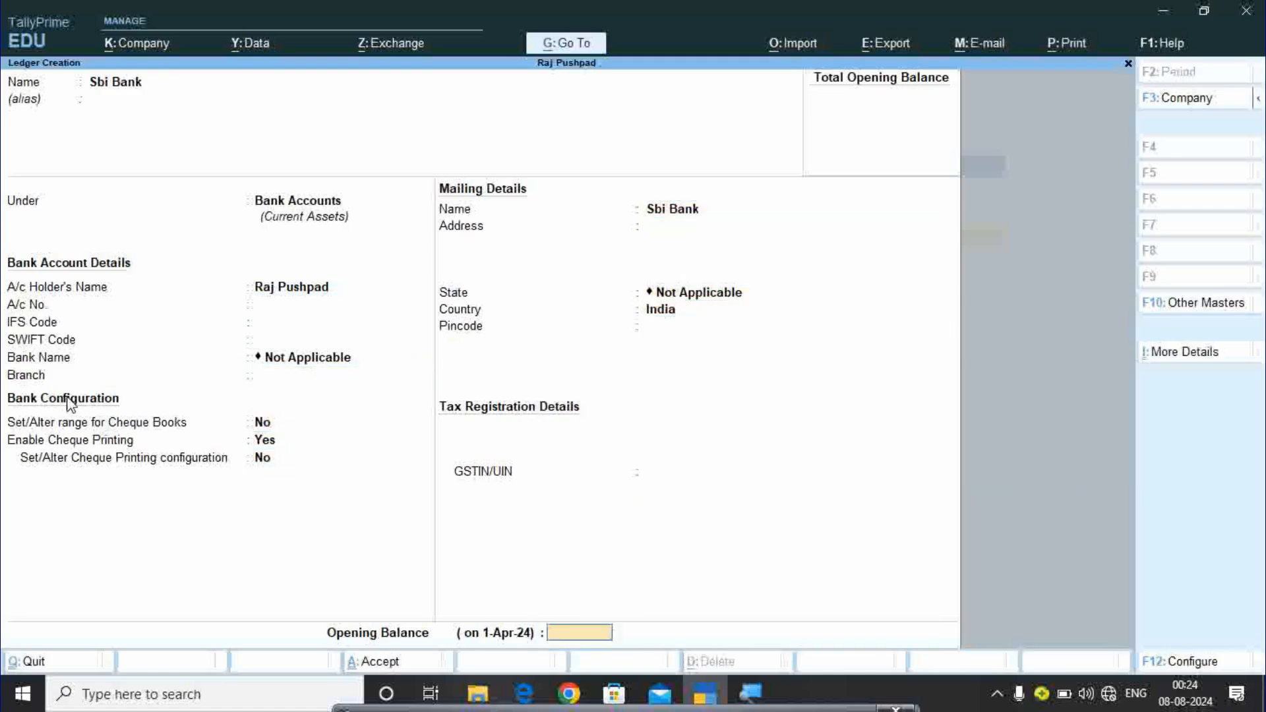
pyautogui.press('Return')
pyautogui.press('Return')
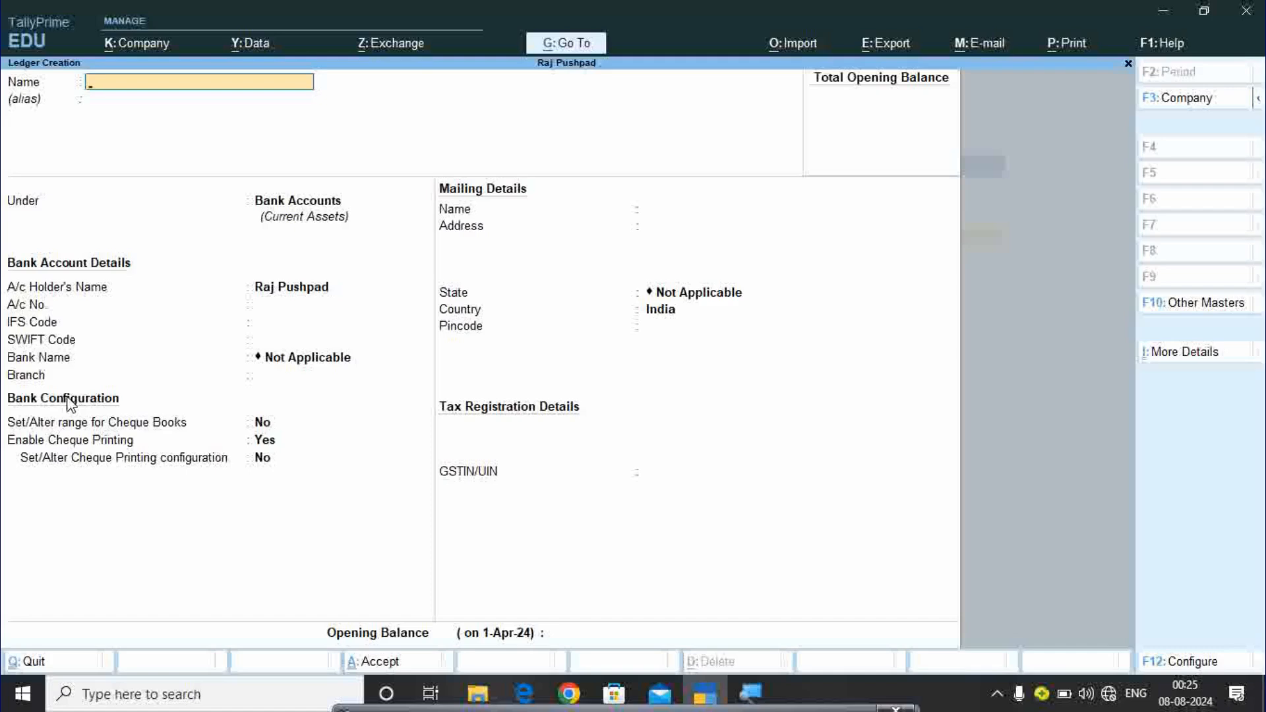
# Create Suger Purchase under Purchase Accounts, type Not Applicable, with default GST settings.
pyautogui.write('Suger Purchase')
pyautogui.press('Return')
pyautogui.press('Return')
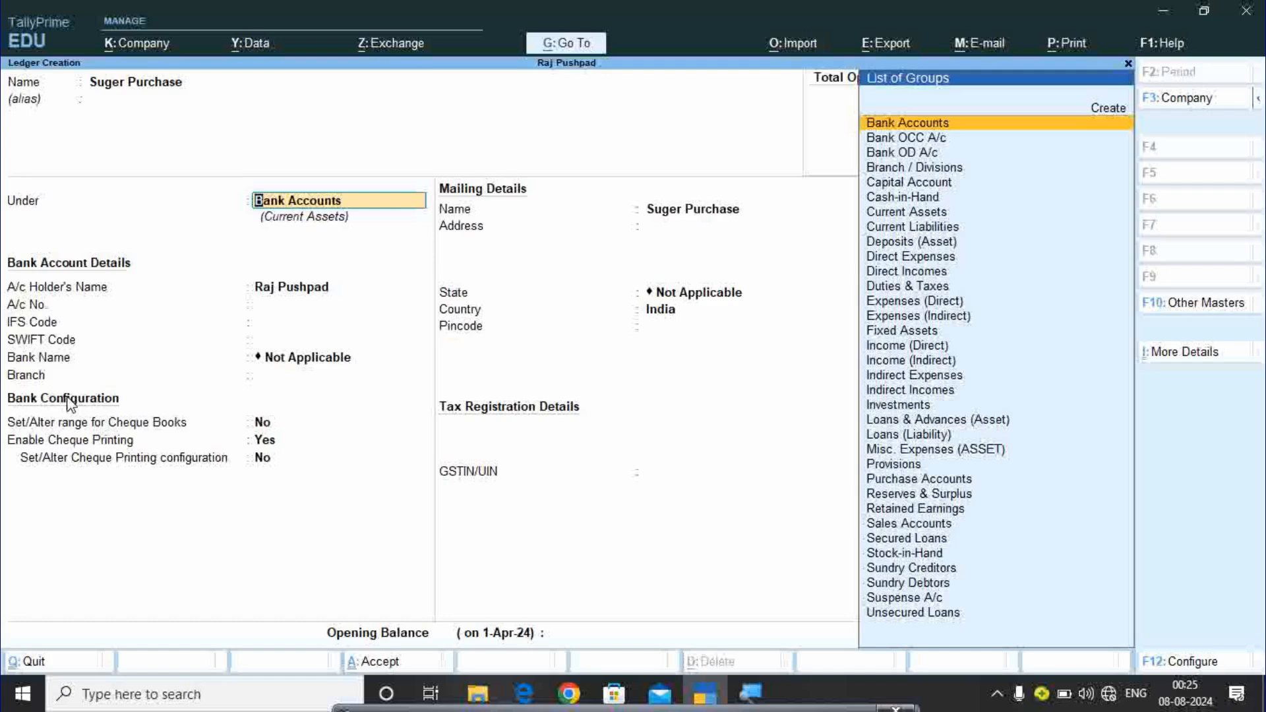
pyautogui.press('Up')
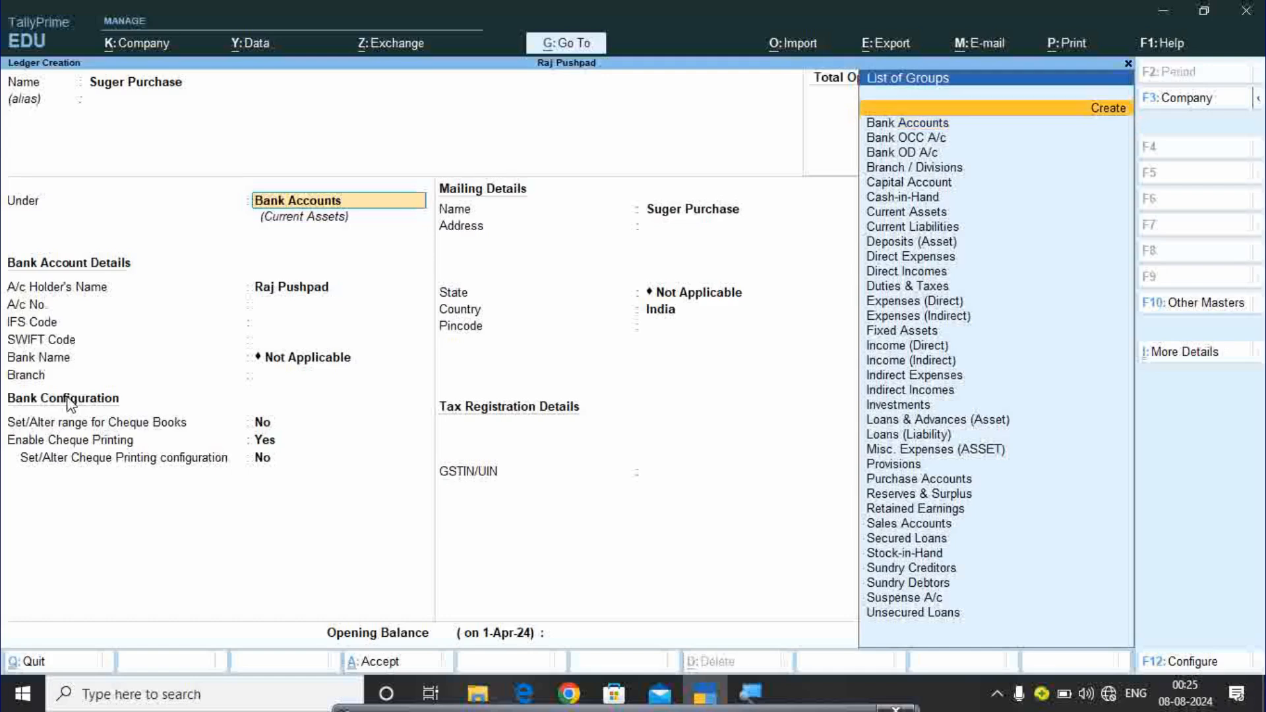
pyautogui.press('Down')
pyautogui.press('Down')
pyautogui.press('Down')
pyautogui.press('Down')
pyautogui.press('Down')
pyautogui.press('Down')
pyautogui.press('Down')
pyautogui.press('Down')
pyautogui.press('Down')
pyautogui.press('Down')
pyautogui.press('Down')
pyautogui.press('Down')
pyautogui.press('Down')
pyautogui.press('Down')
pyautogui.press('Down')
pyautogui.press('Down')
pyautogui.press('Down')
pyautogui.press('Down')
pyautogui.press('Down')
pyautogui.press('Down')
pyautogui.press('Down')
pyautogui.press('Down')
pyautogui.press('Down')
pyautogui.press('Down')
pyautogui.press('Down')
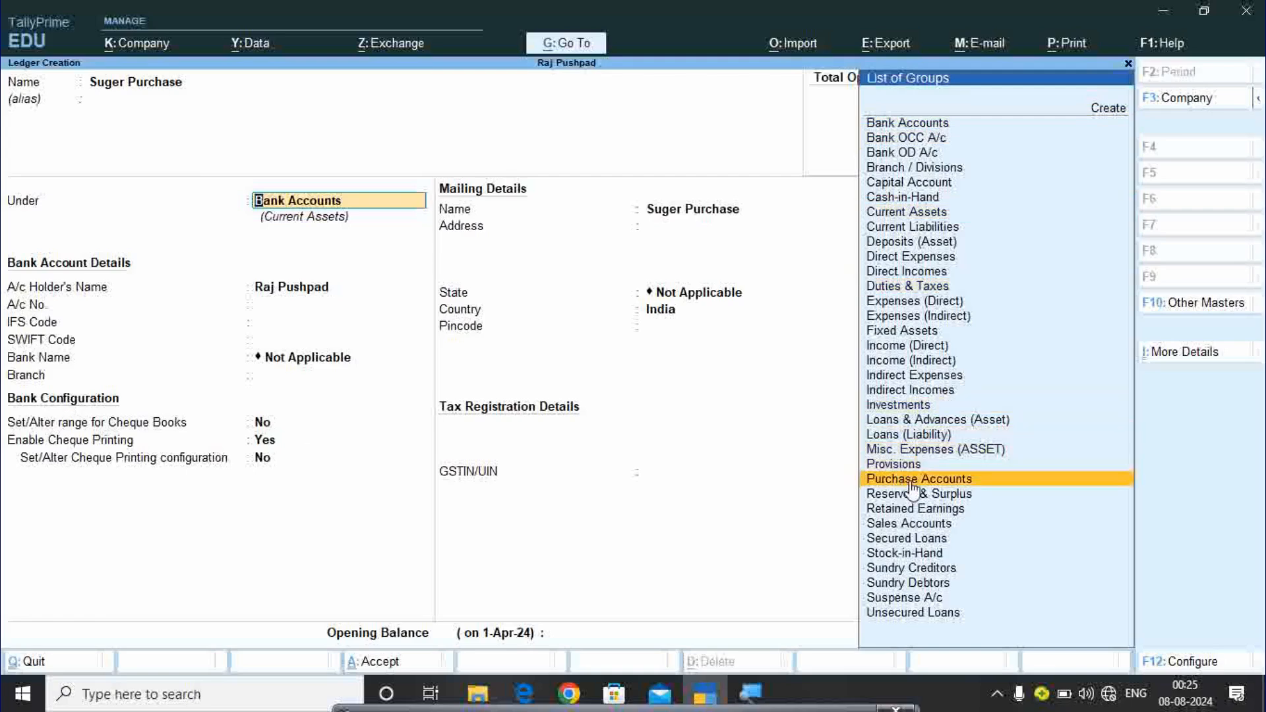
pyautogui.press('Return')
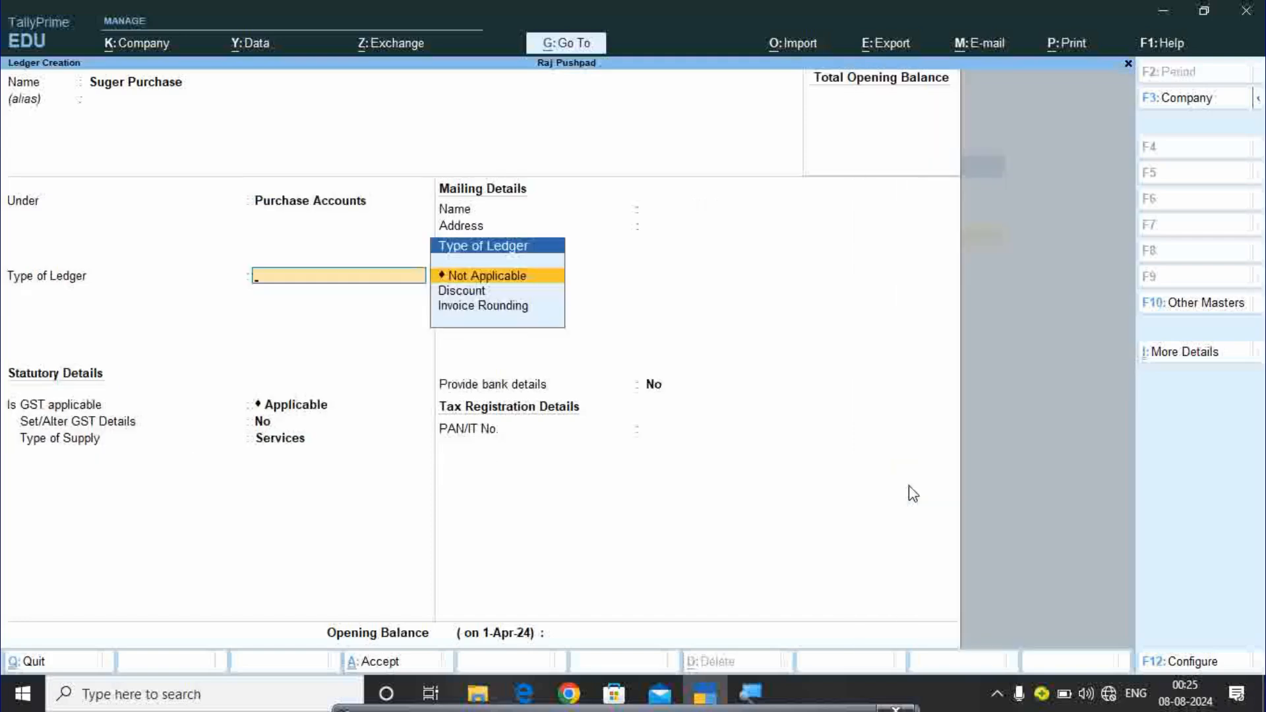
pyautogui.press('Return')
pyautogui.press('Return')
pyautogui.press('Return')
pyautogui.press('Return')
pyautogui.press('Return')
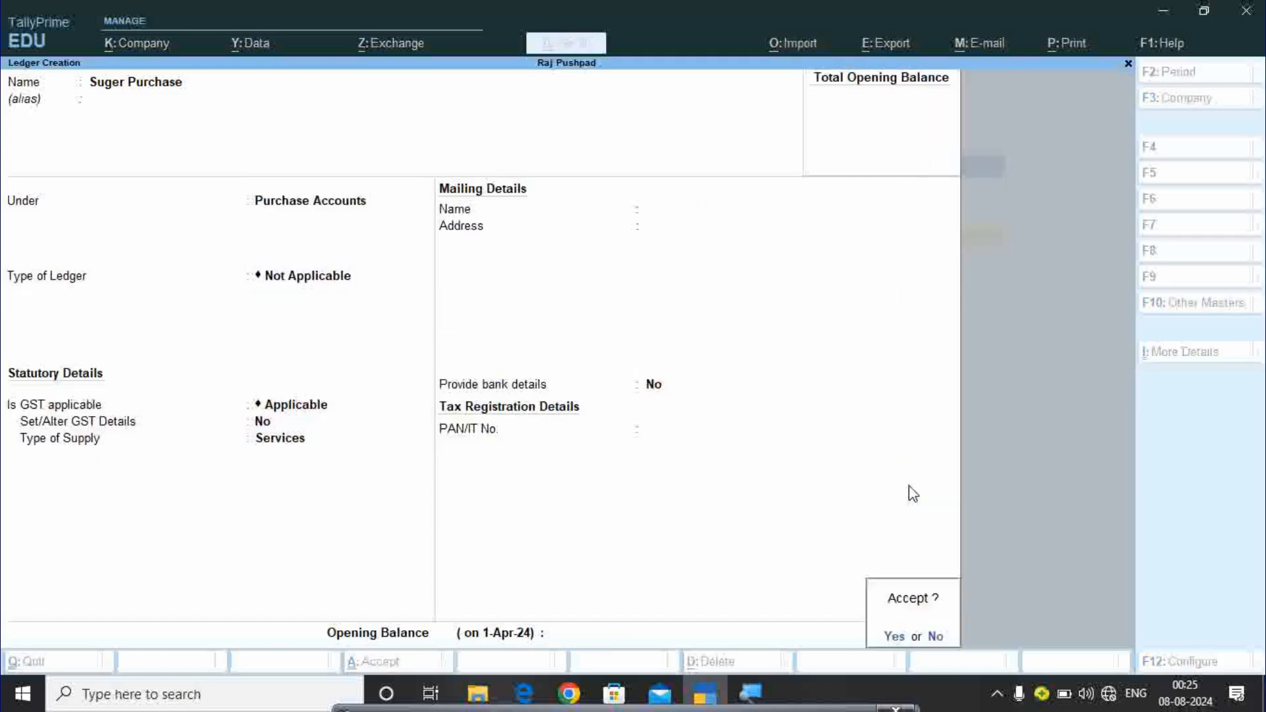
pyautogui.press('Return')
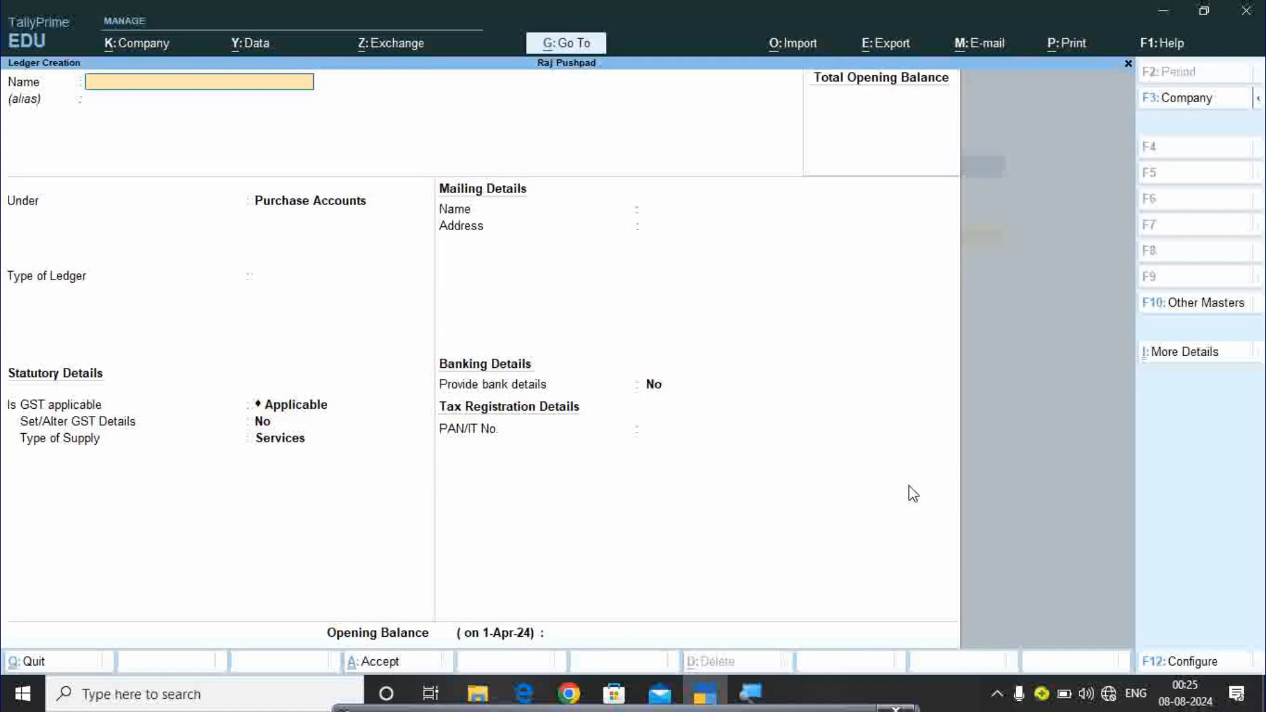
# Create the Dal Purchase ledger under Purchase Accounts with default GST fields.
pyautogui.write('Dal Purchase')
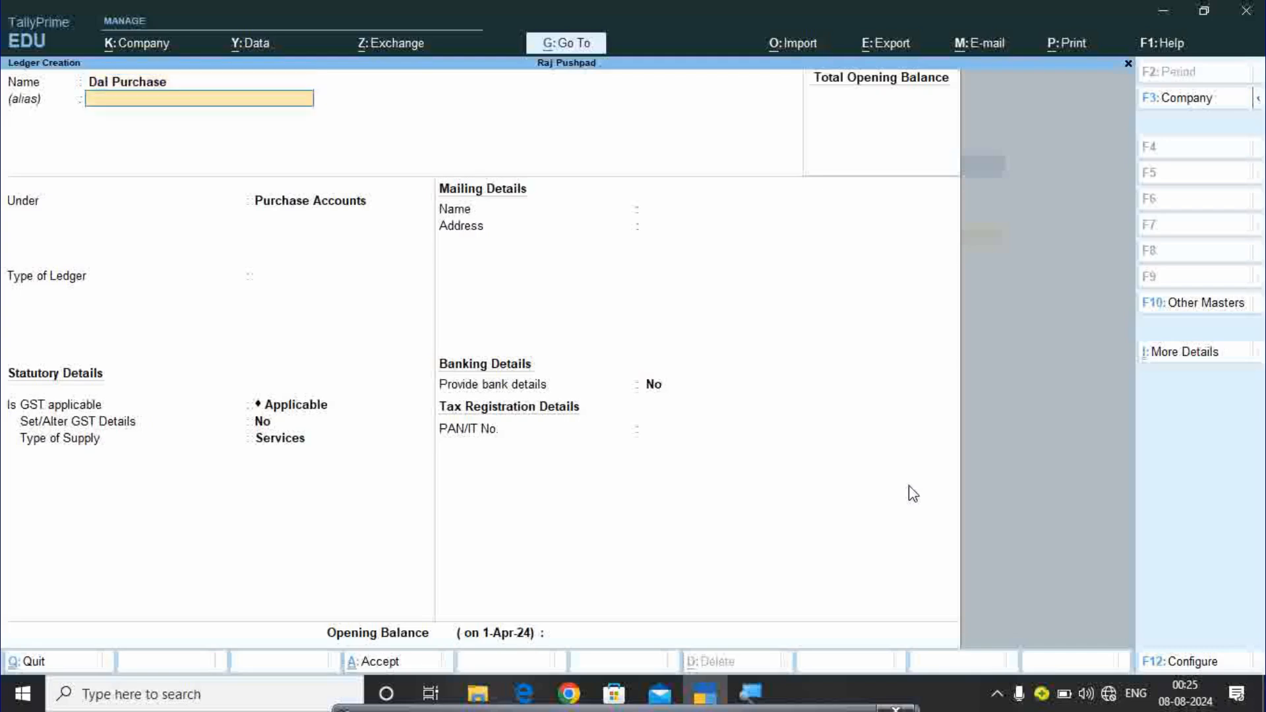
pyautogui.press('Return')
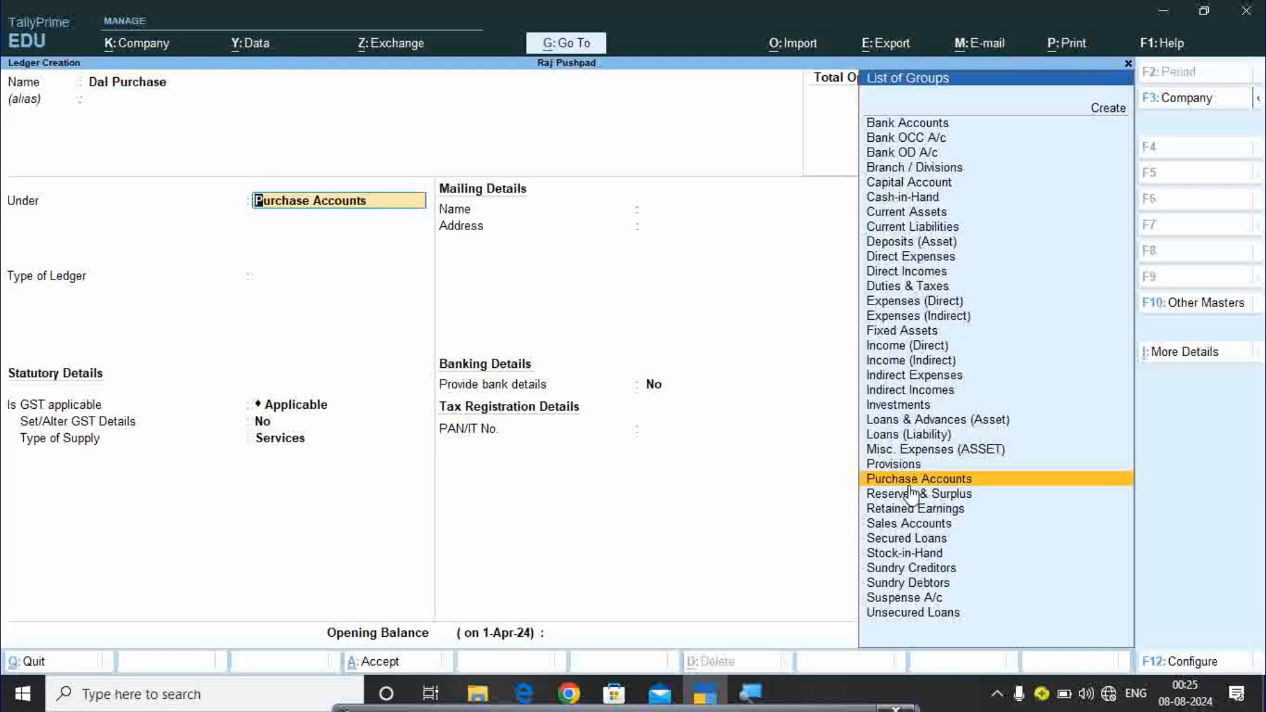
pyautogui.press('Return')
pyautogui.press('Return')
pyautogui.press('Return')
pyautogui.press('Return')
pyautogui.press('Return')
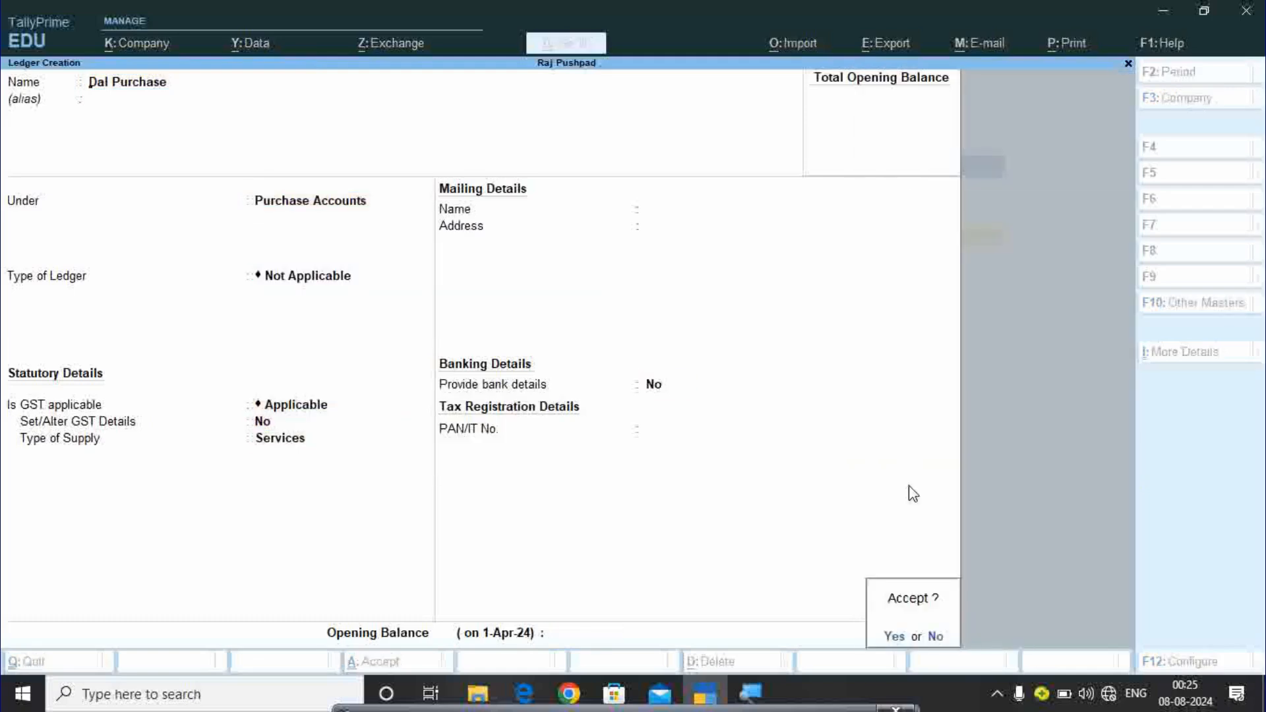
pyautogui.press('Return')
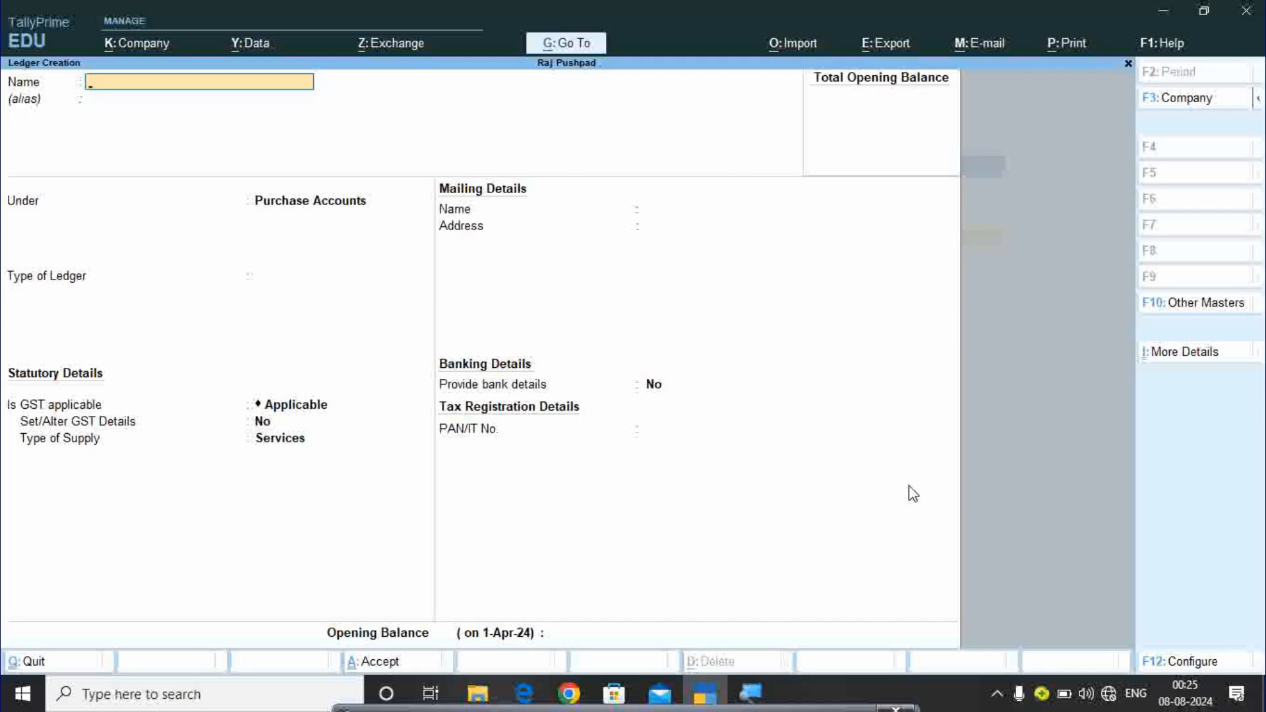
# Create the Oil Purchase ledger under Purchase Accounts, type Not Applicable, supply type Services.
pyautogui.write('Oil Purchase')
pyautogui.press('Return')
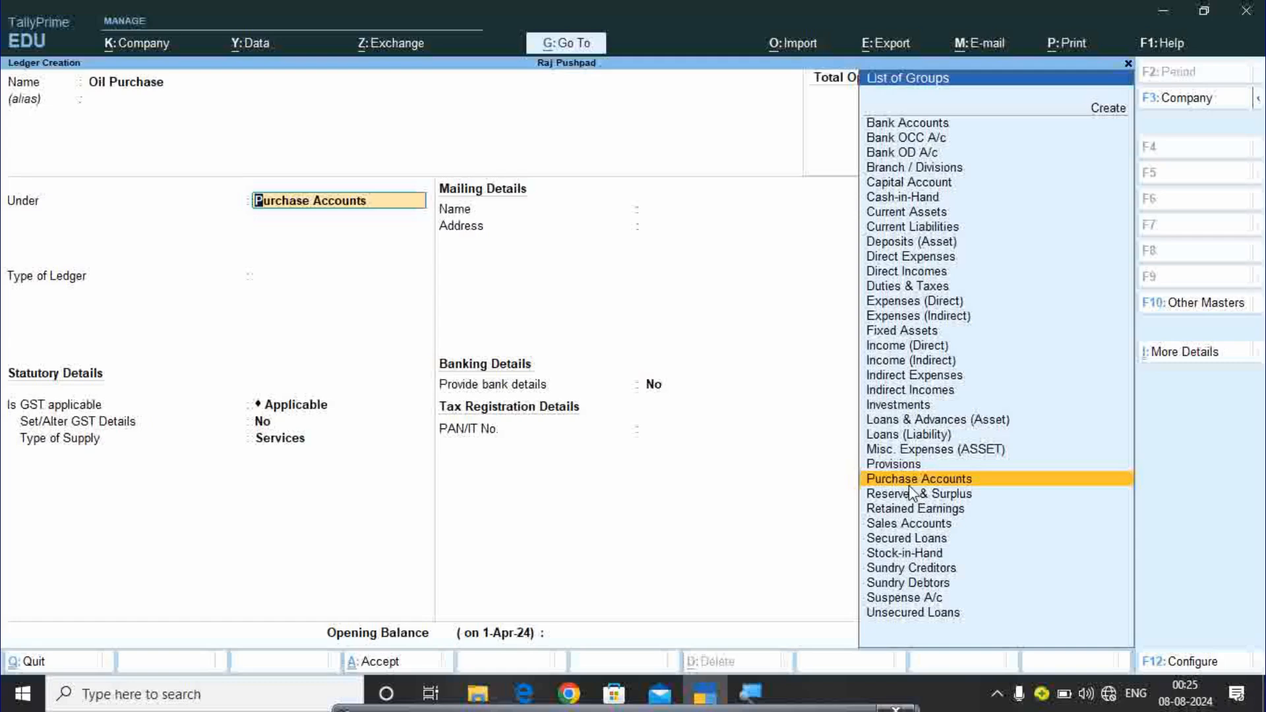
pyautogui.press('Return')
pyautogui.press('Return')
pyautogui.press('Return')
pyautogui.press('Return')
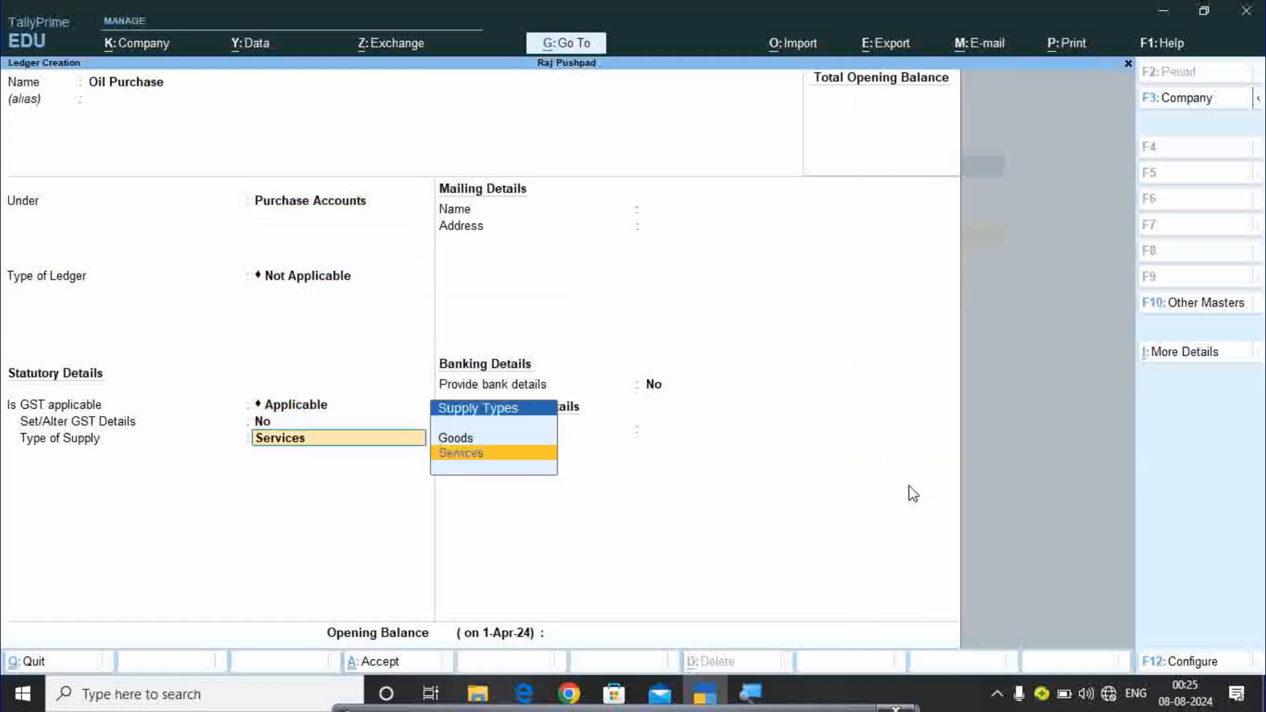
pyautogui.press('Return')
pyautogui.press('Return')
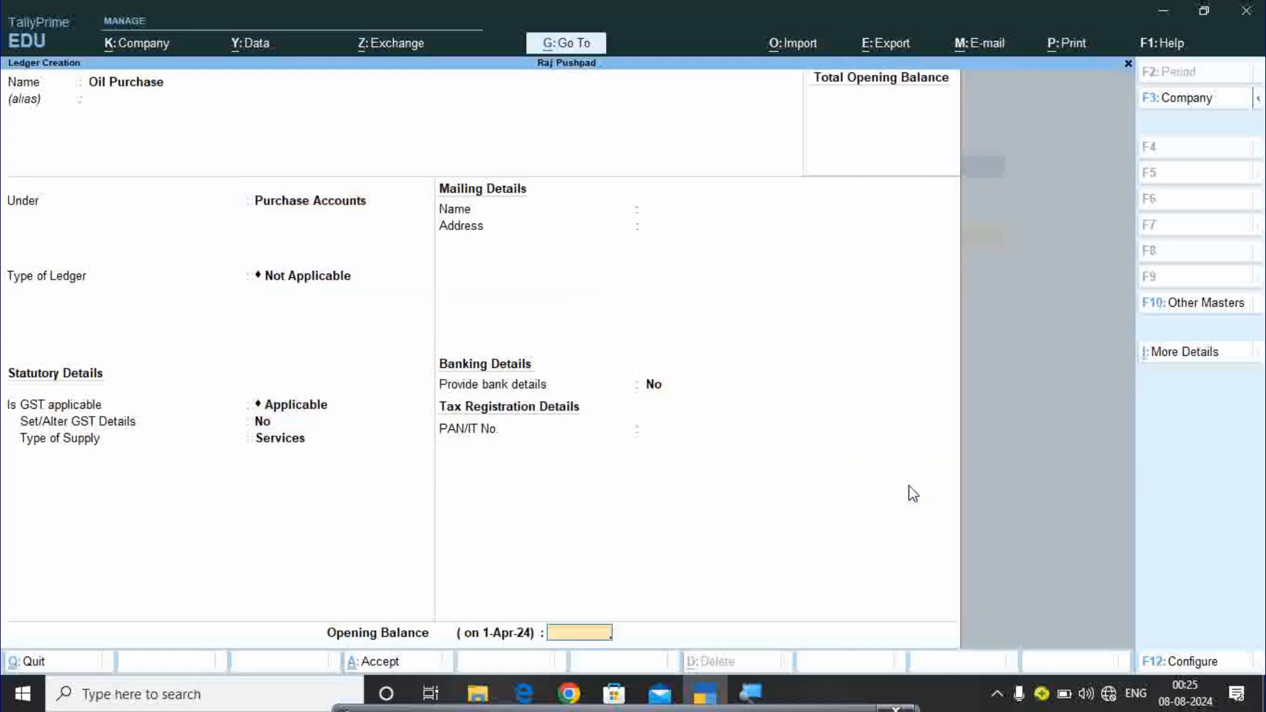
pyautogui.press('Return')
pyautogui.press('Return')
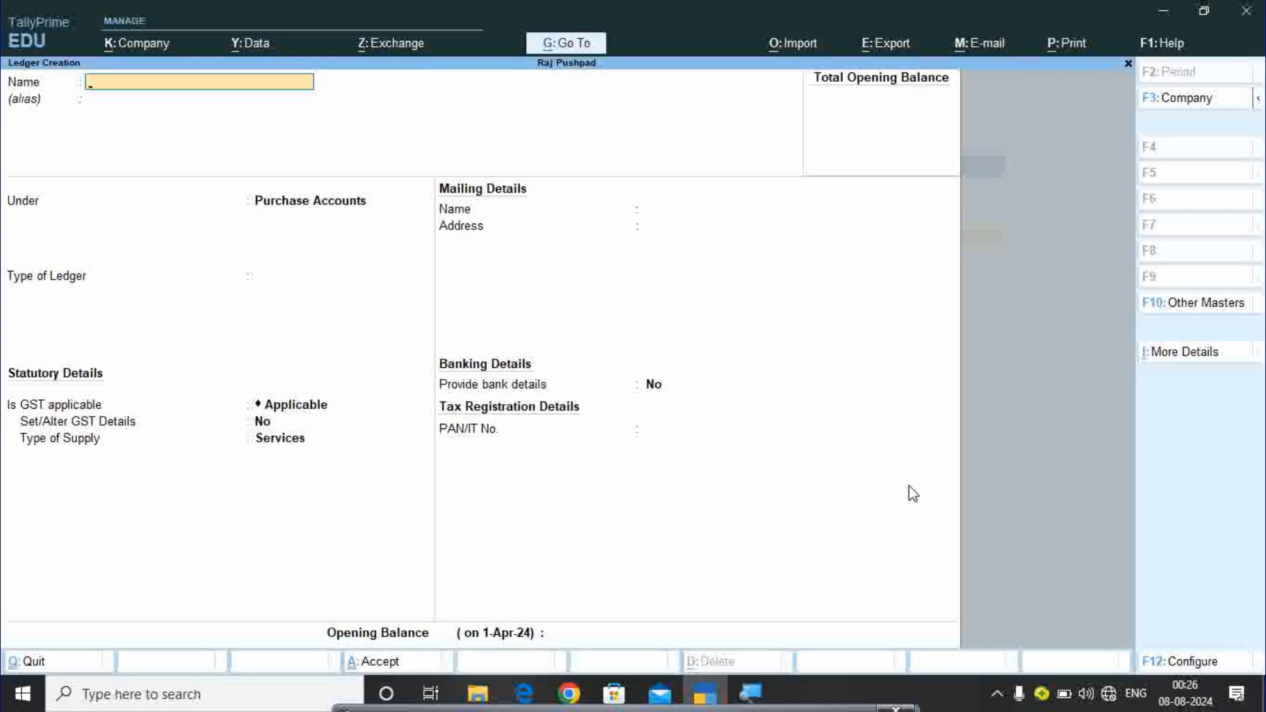
pyautogui.press('Escape')
pyautogui.press('pageup')
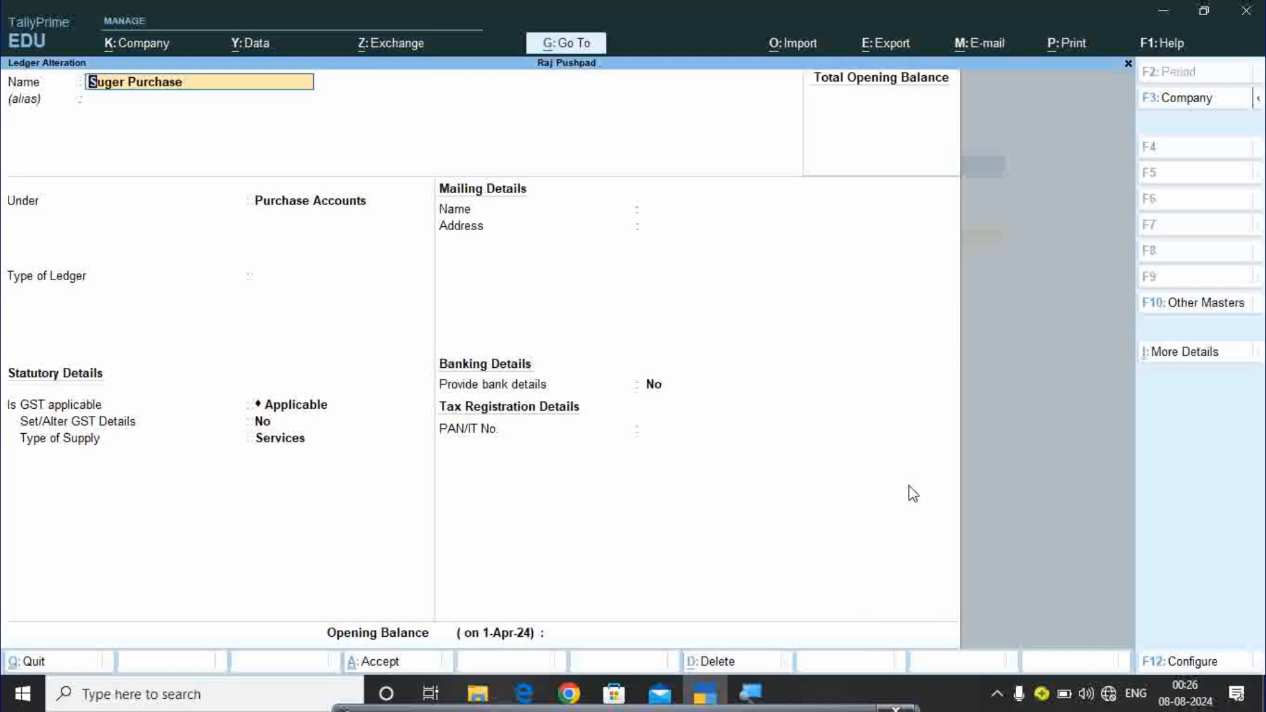
pyautogui.press('Escape')
pyautogui.press('pageup')
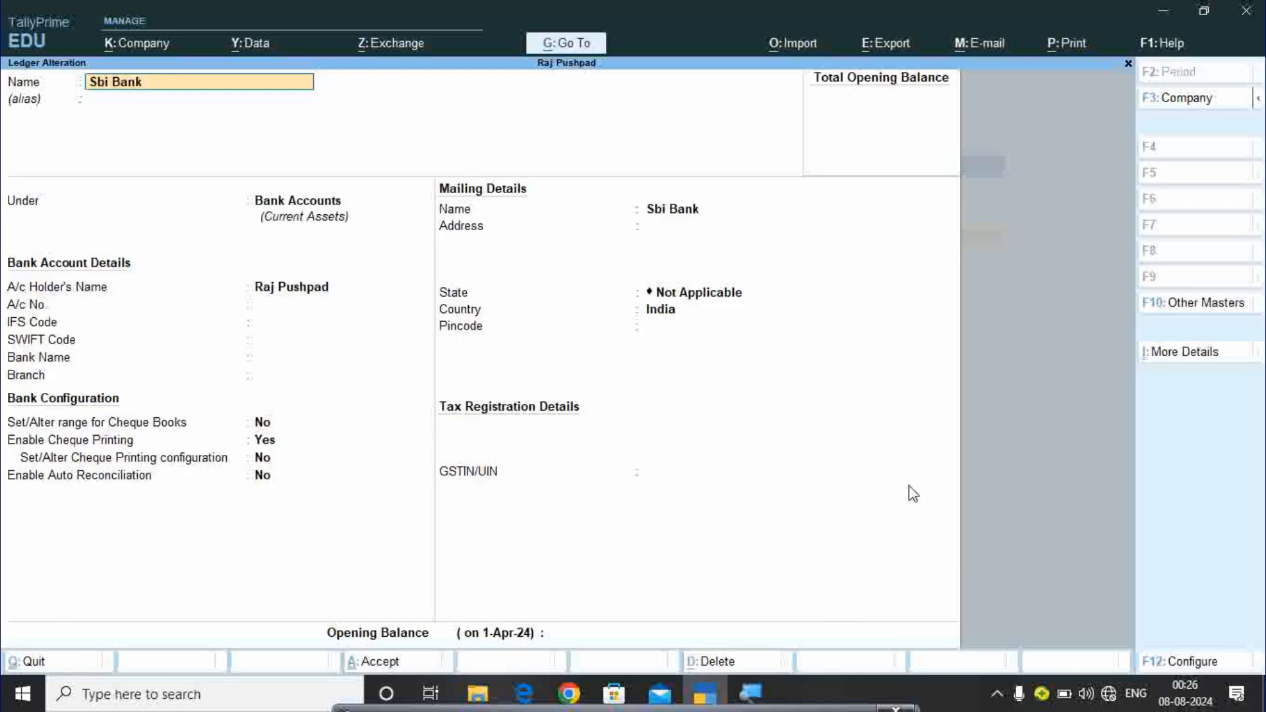
pyautogui.press('pageup')
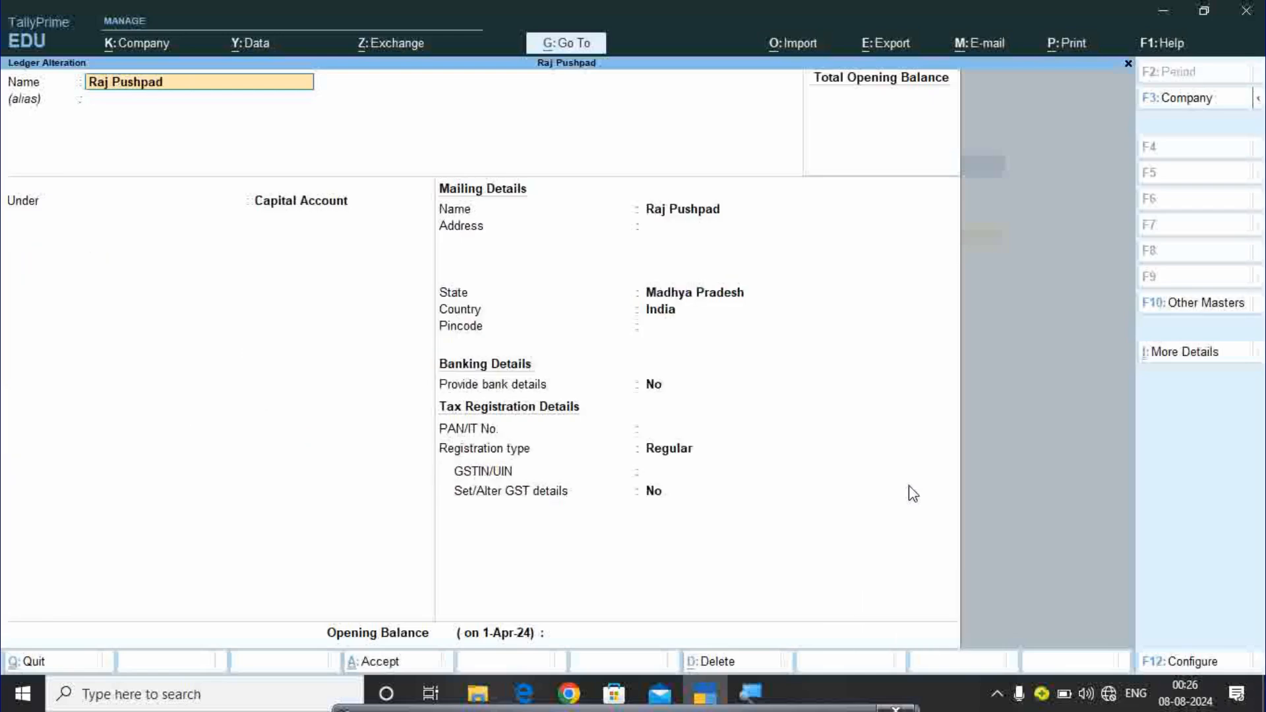
pyautogui.press('pageup')
pyautogui.press('pageup')
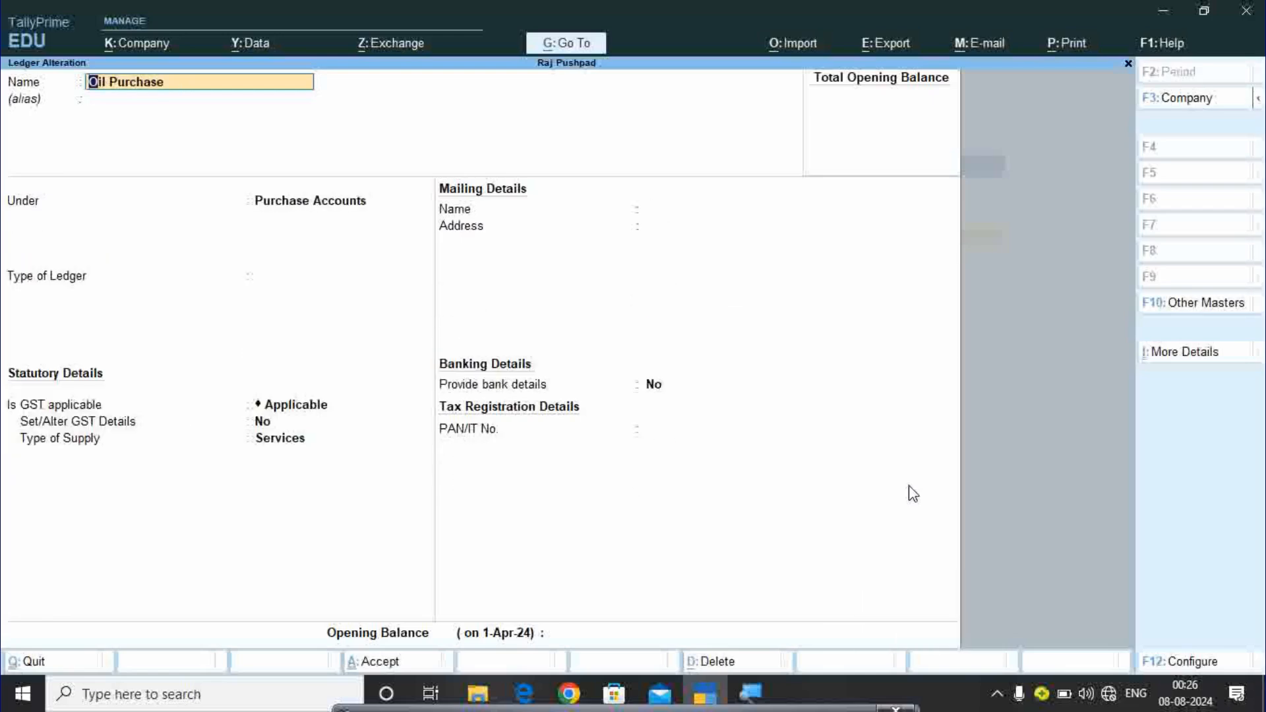
pyautogui.press('Escape')
pyautogui.press('n')
pyautogui.press('pageup')
pyautogui.press('Escape')
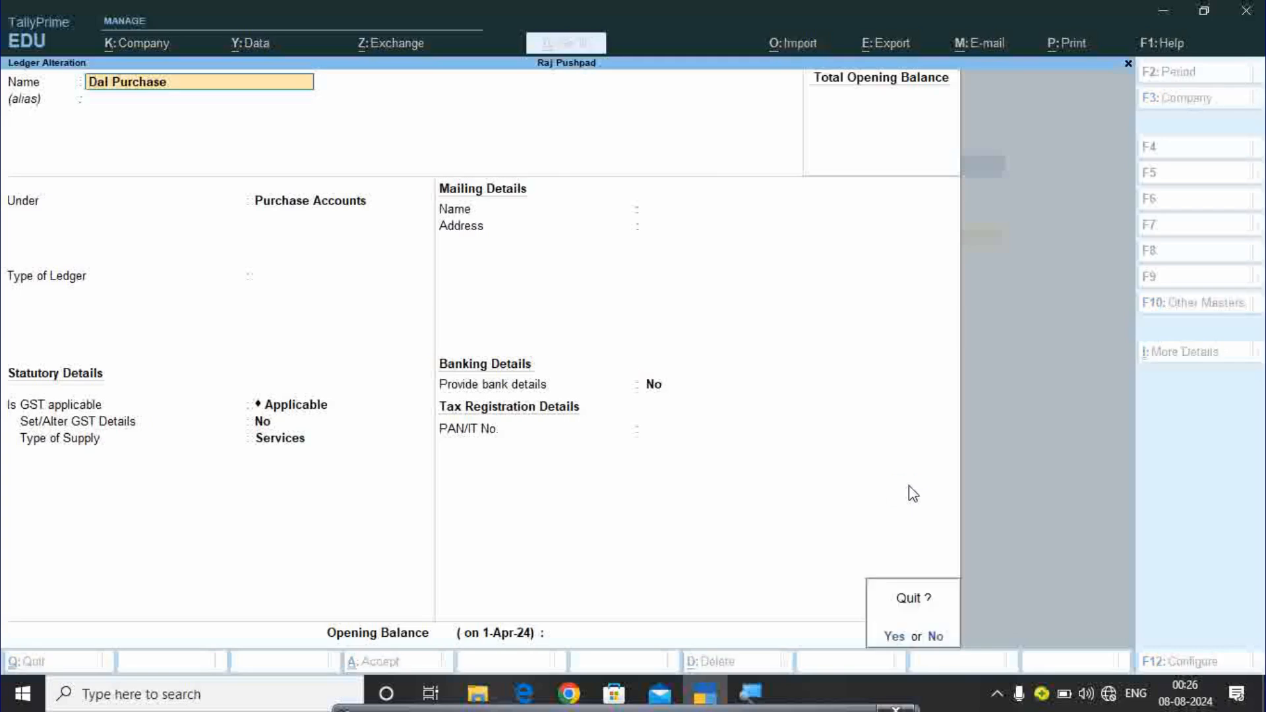
pyautogui.press('n')
pyautogui.press('pagedown')
pyautogui.press('Escape')
pyautogui.press('n')
pyautogui.press('pagedown')
pyautogui.press('pagedown')
pyautogui.press('pagedown')
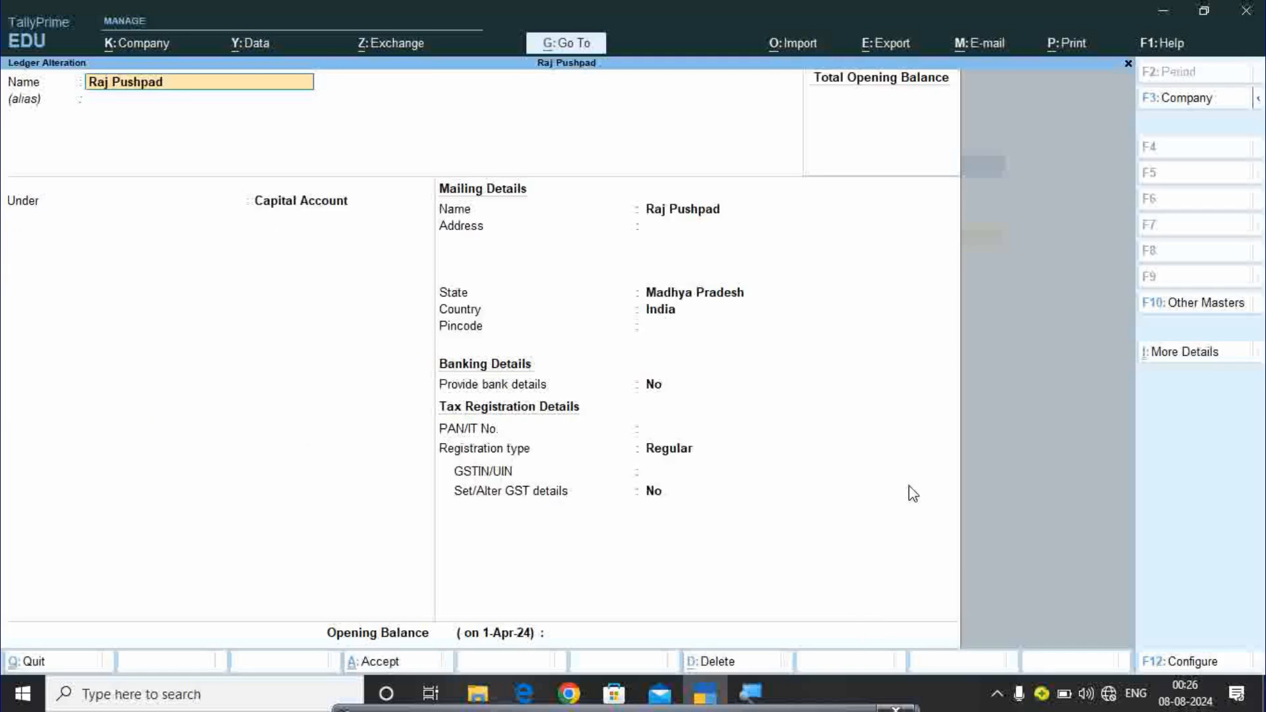
pyautogui.press('pagedown')
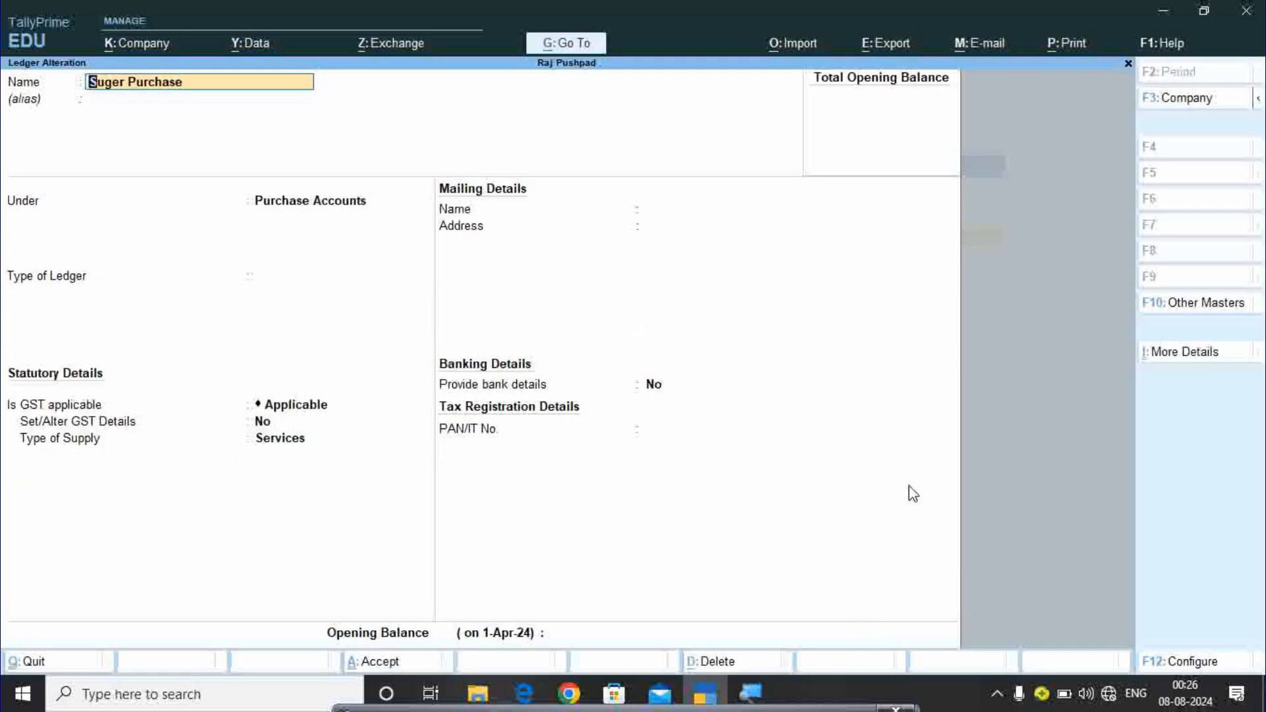
pyautogui.press('Escape')
pyautogui.press('n')
pyautogui.press('pagedown')
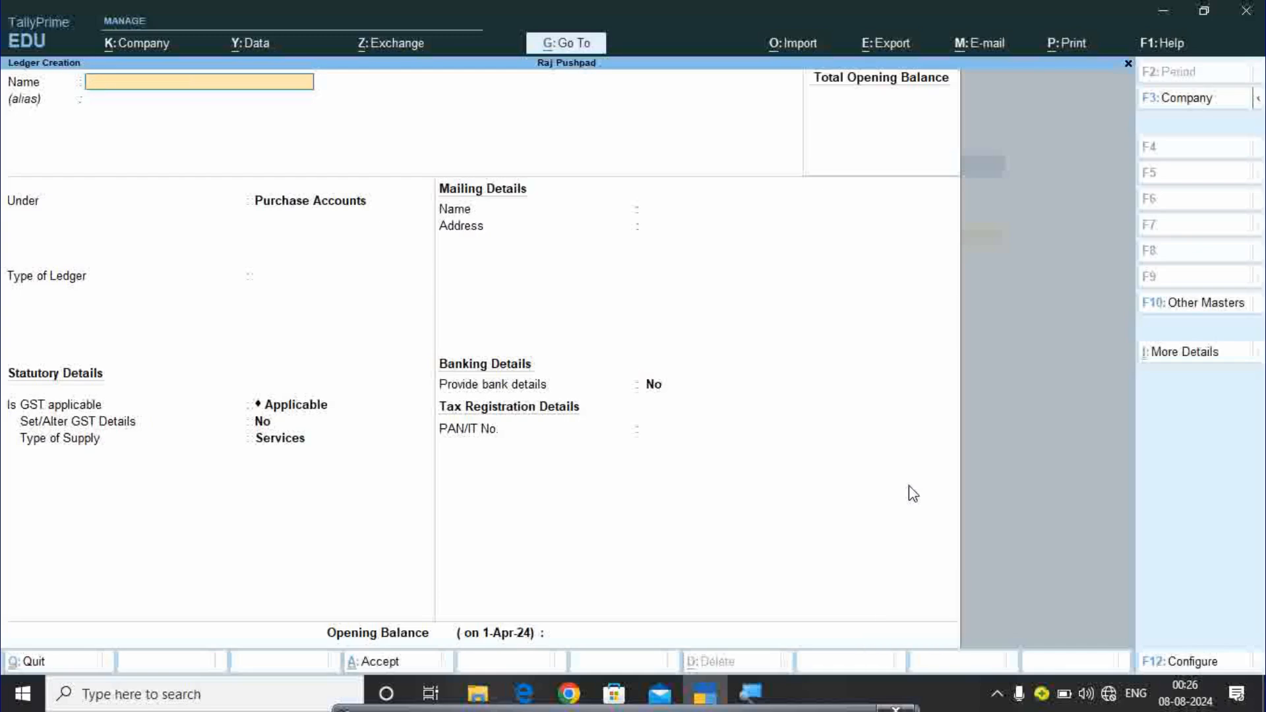
# Create the Suger Sale ledger under Sales Accounts with type Not Applicable and GST defaults.
pyautogui.write('Suger Sale')
pyautogui.press('Return')
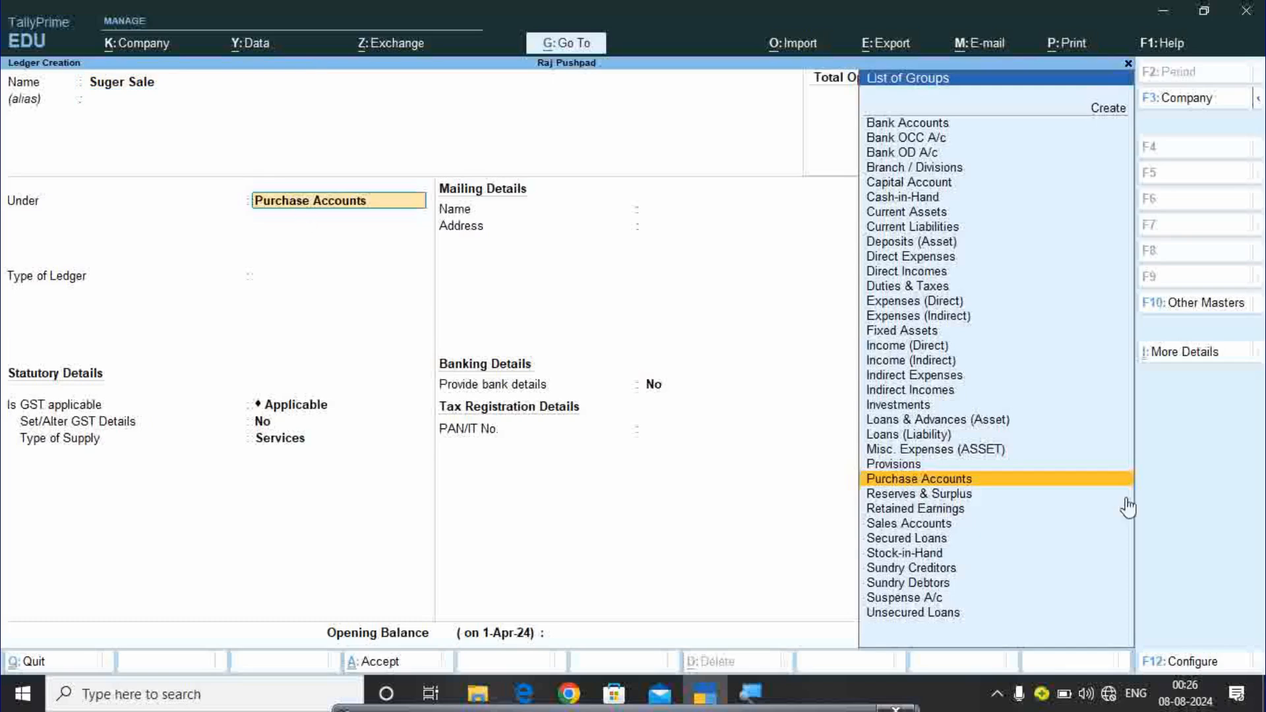
pyautogui.write('Sal')
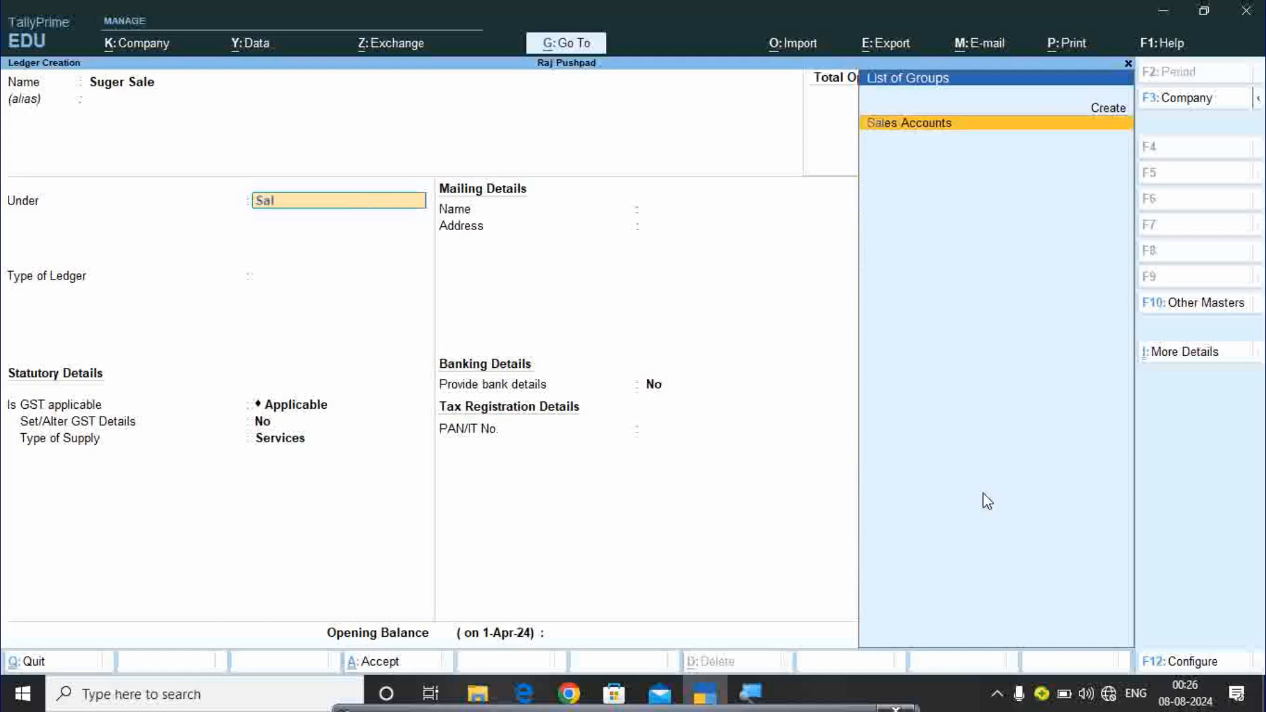
pyautogui.press('Return')
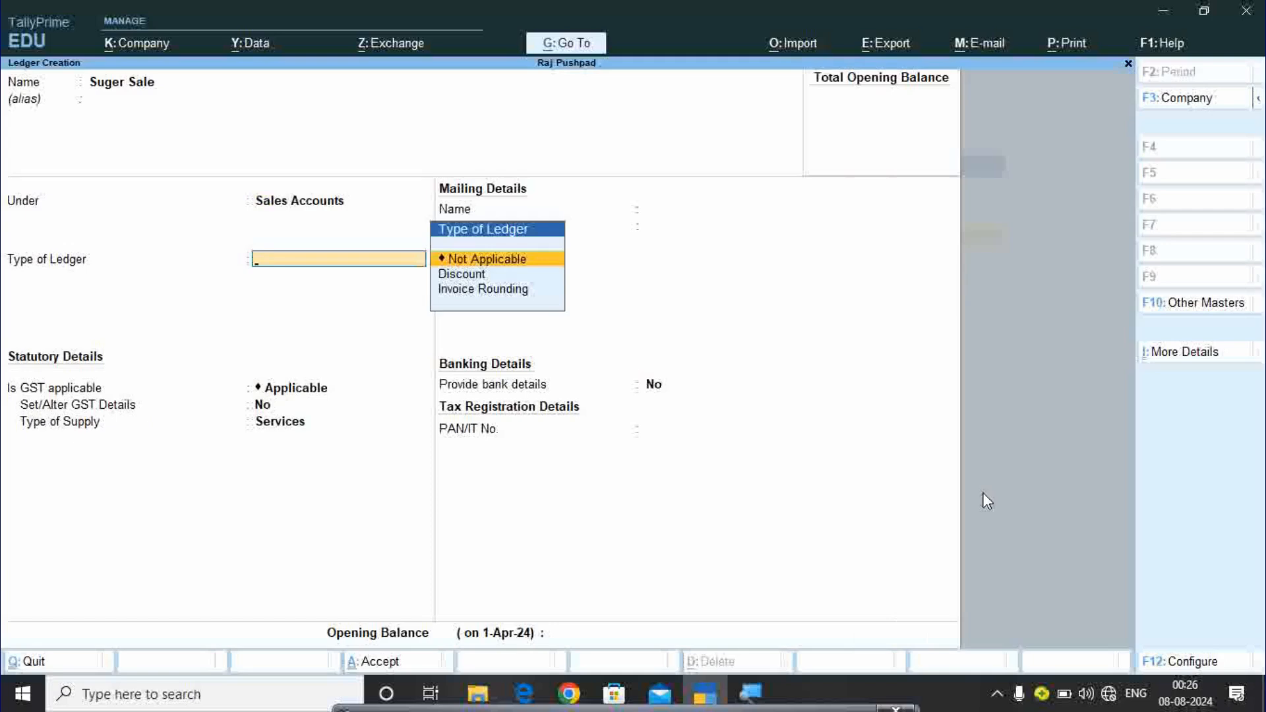
pyautogui.press('Return')
pyautogui.press('Return')
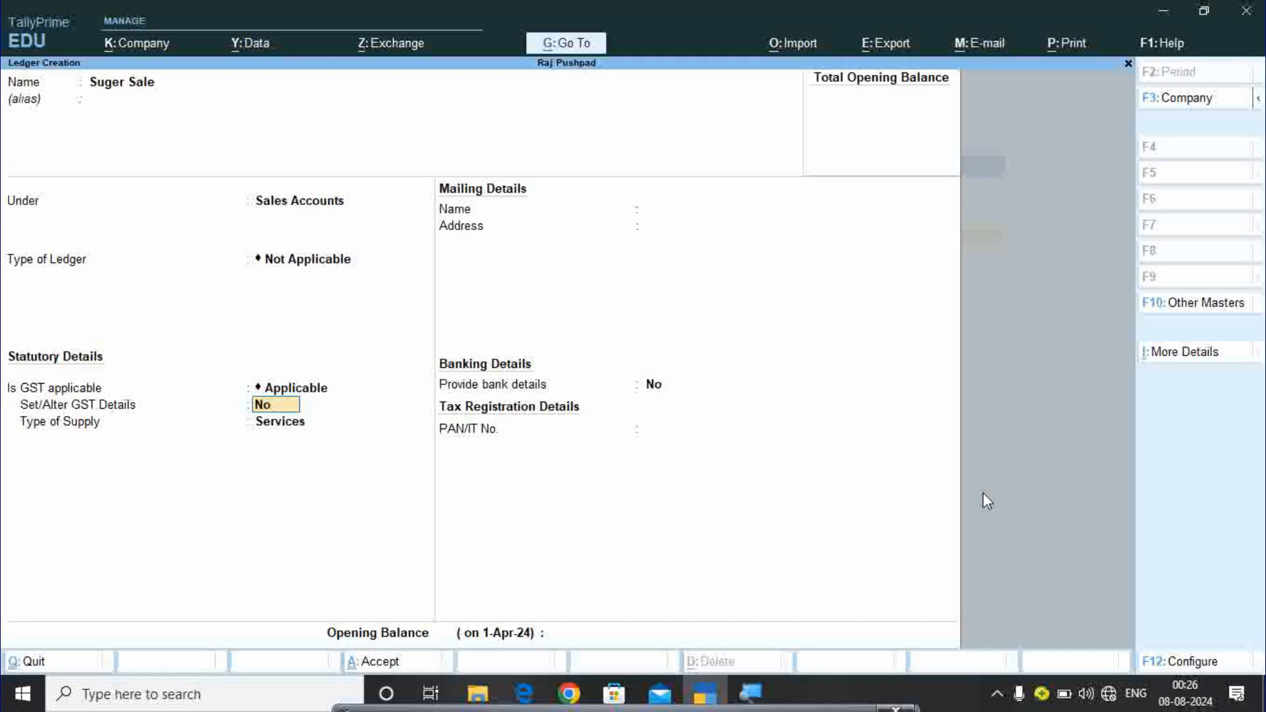
pyautogui.press('Return')
pyautogui.press('Return')
pyautogui.press('Return')
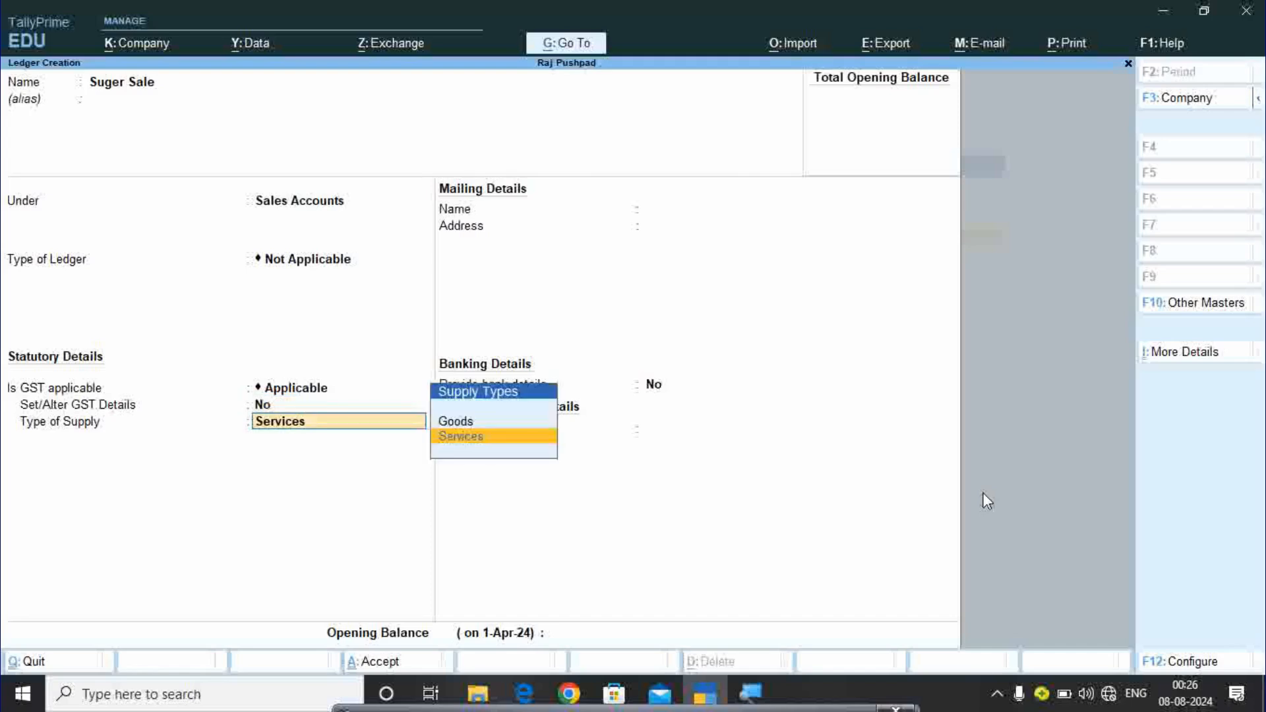
pyautogui.press('Return')
pyautogui.press('Return')
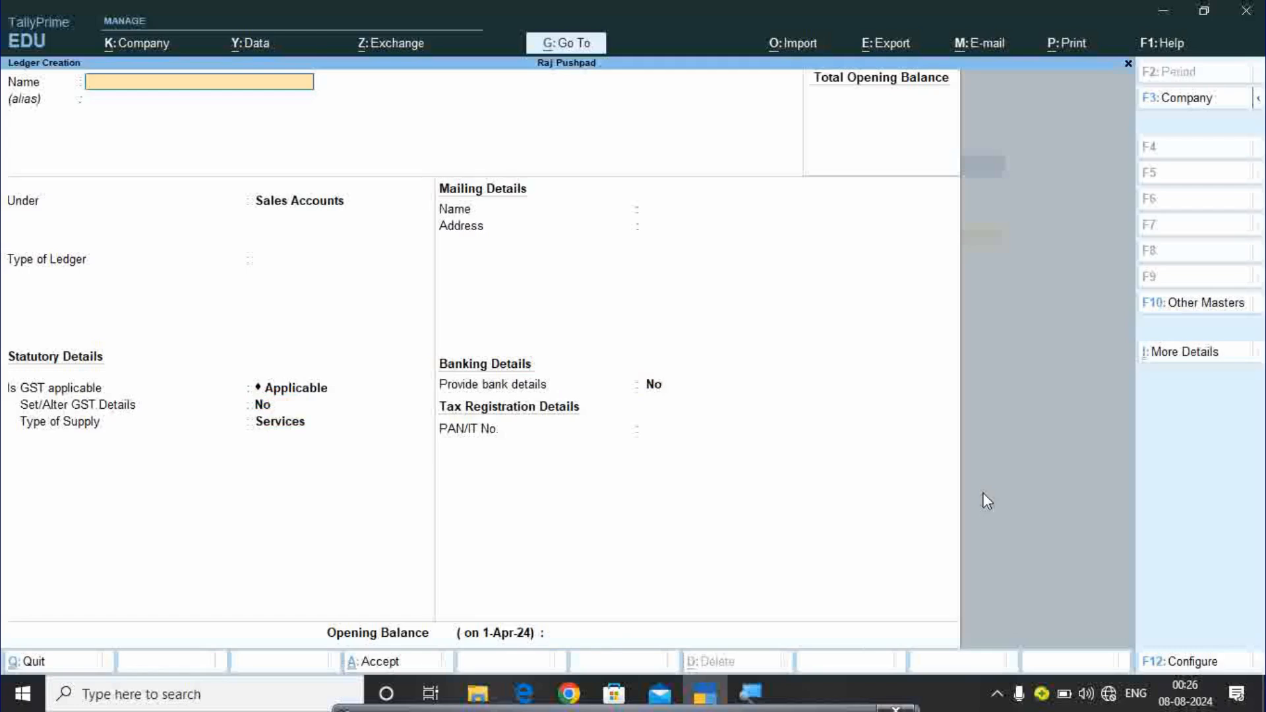
# Create the Oil Sale ledger under Sales Accounts, correcting the misspelt name.
pyautogui.write('Oil Sale')
pyautogui.press('Return')
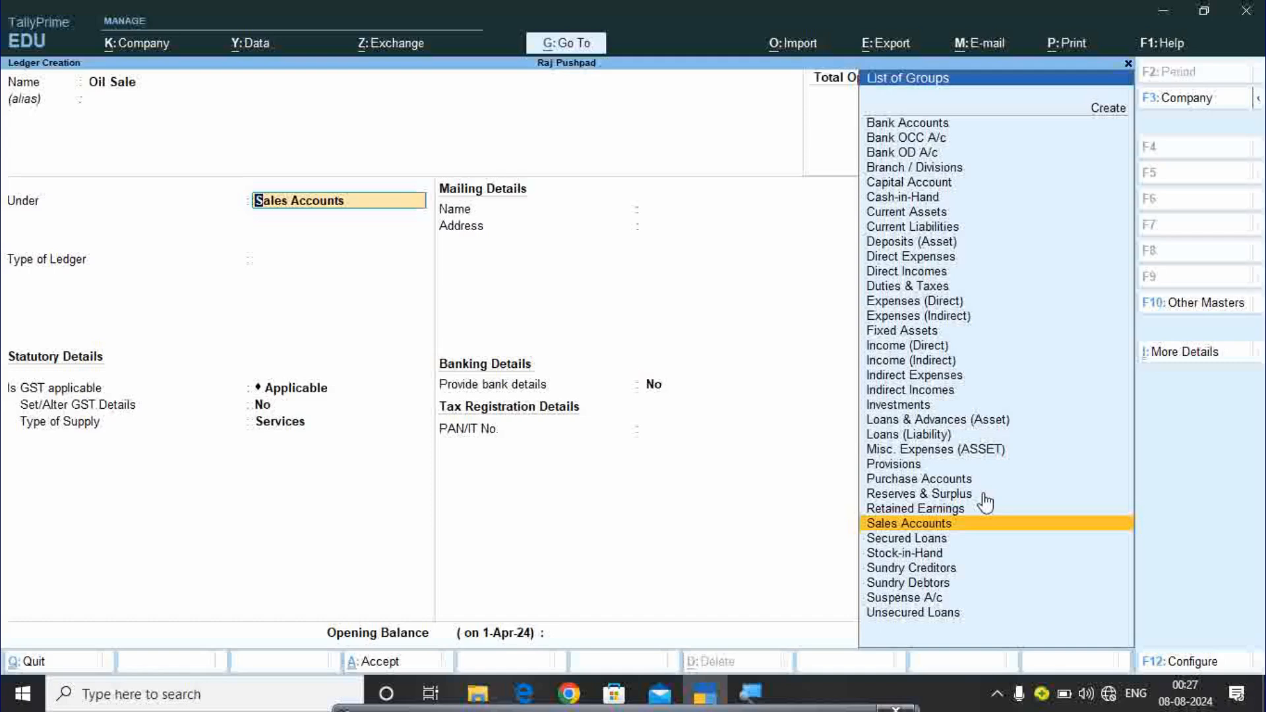
pyautogui.press('Return')
pyautogui.press('Return')
pyautogui.press('Return')
pyautogui.press('Return')
pyautogui.press('Return')
pyautogui.press('Return')
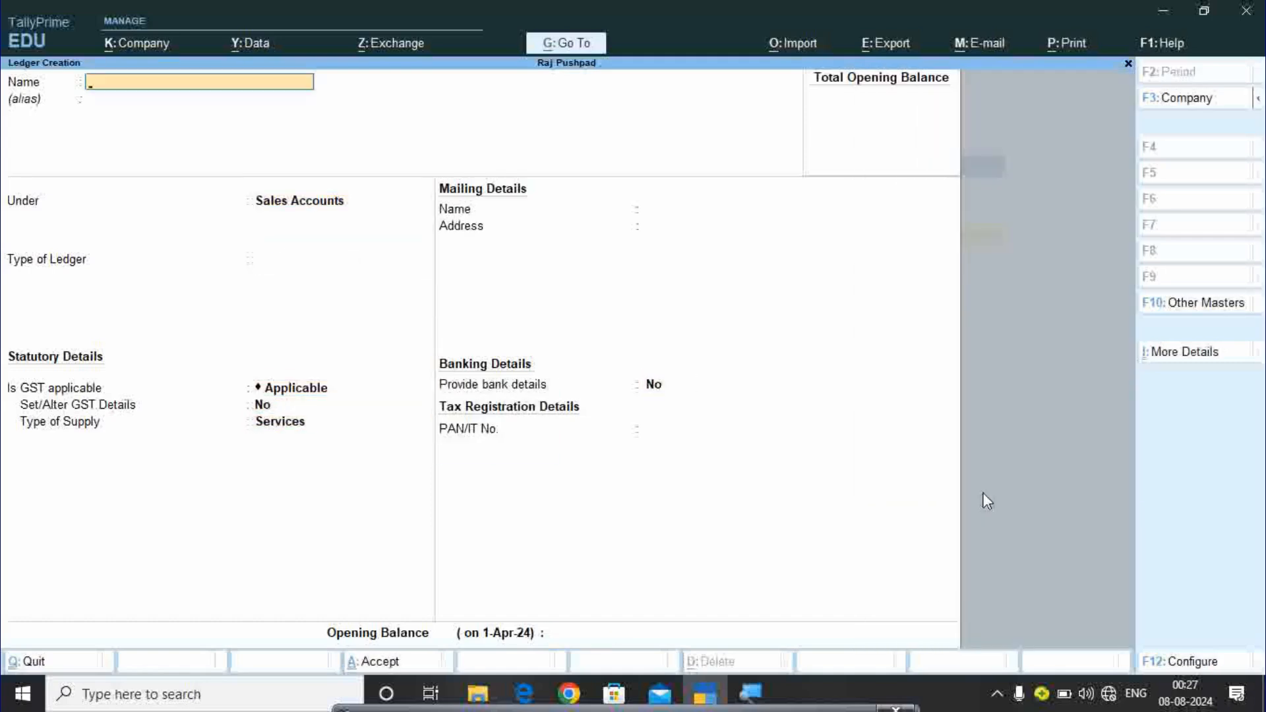
# Create the Dal Sale ledger under Sales Accounts, then begin typing the next party's name.
pyautogui.write('Dal Sale')
pyautogui.press('Return')
pyautogui.press('Return')
pyautogui.press('Return')
pyautogui.press('Return')
pyautogui.press('Return')
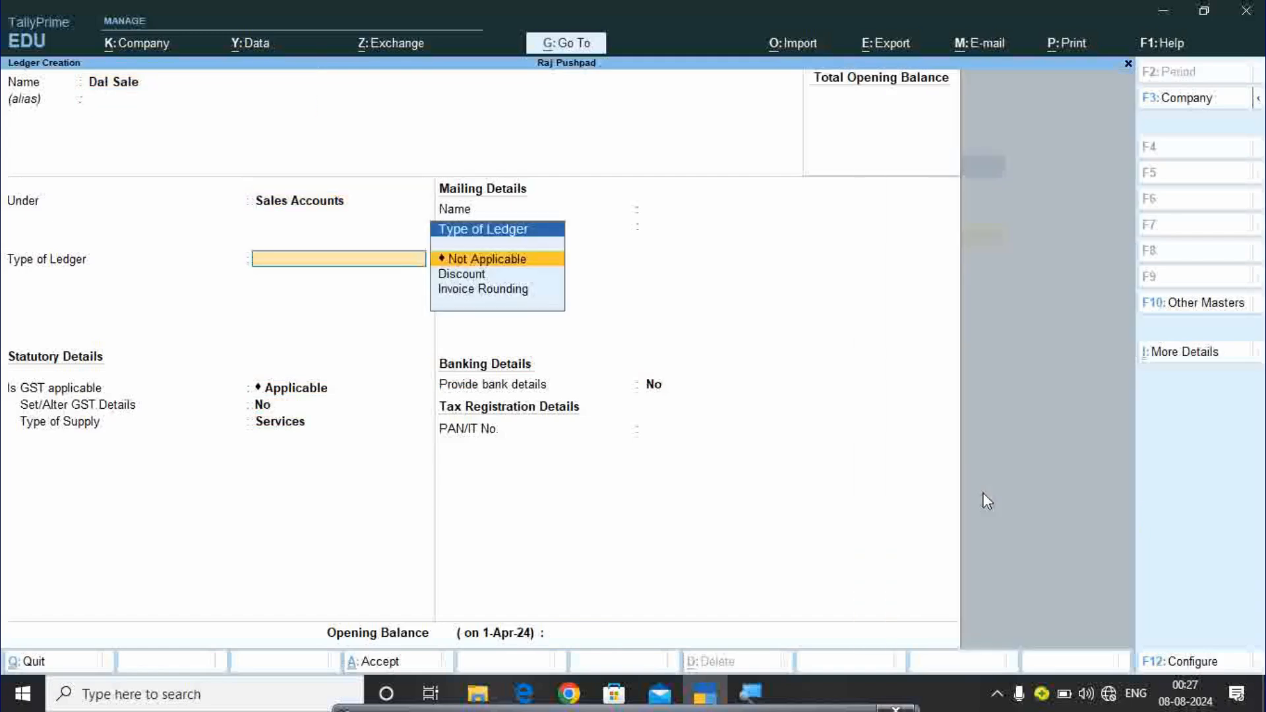
pyautogui.press('Return')
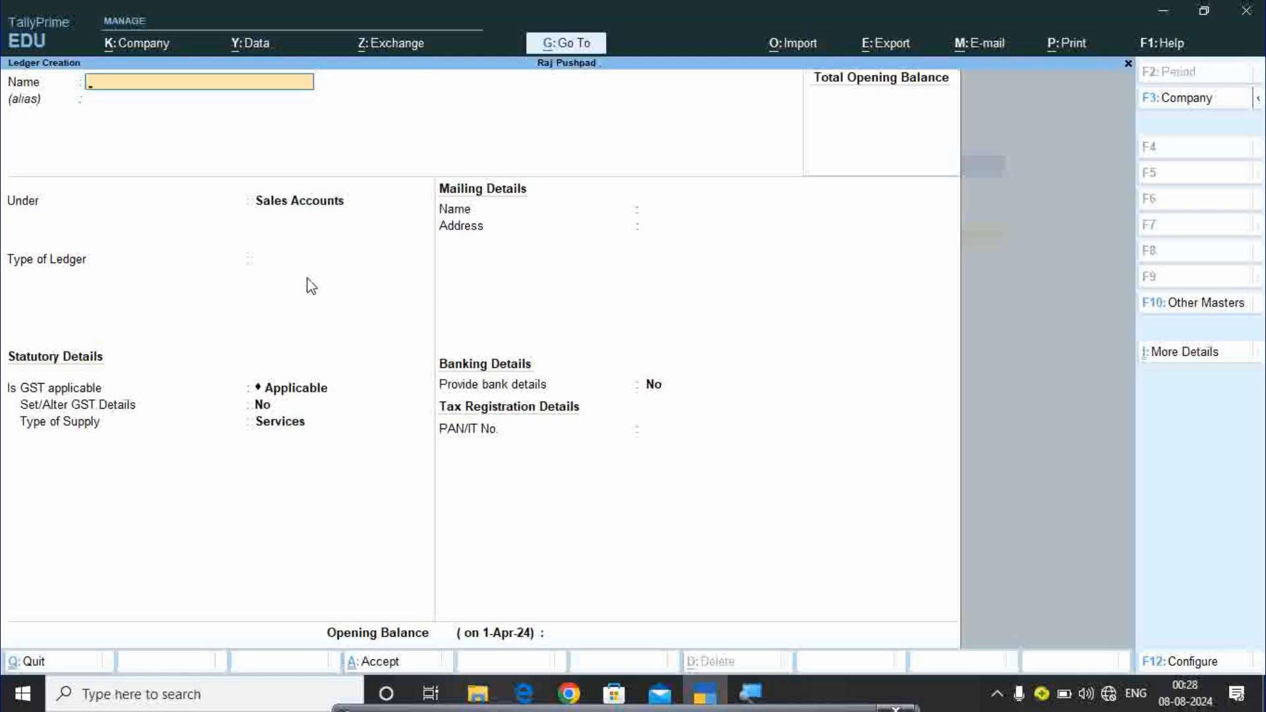
pyautogui.write('Satguru company S')
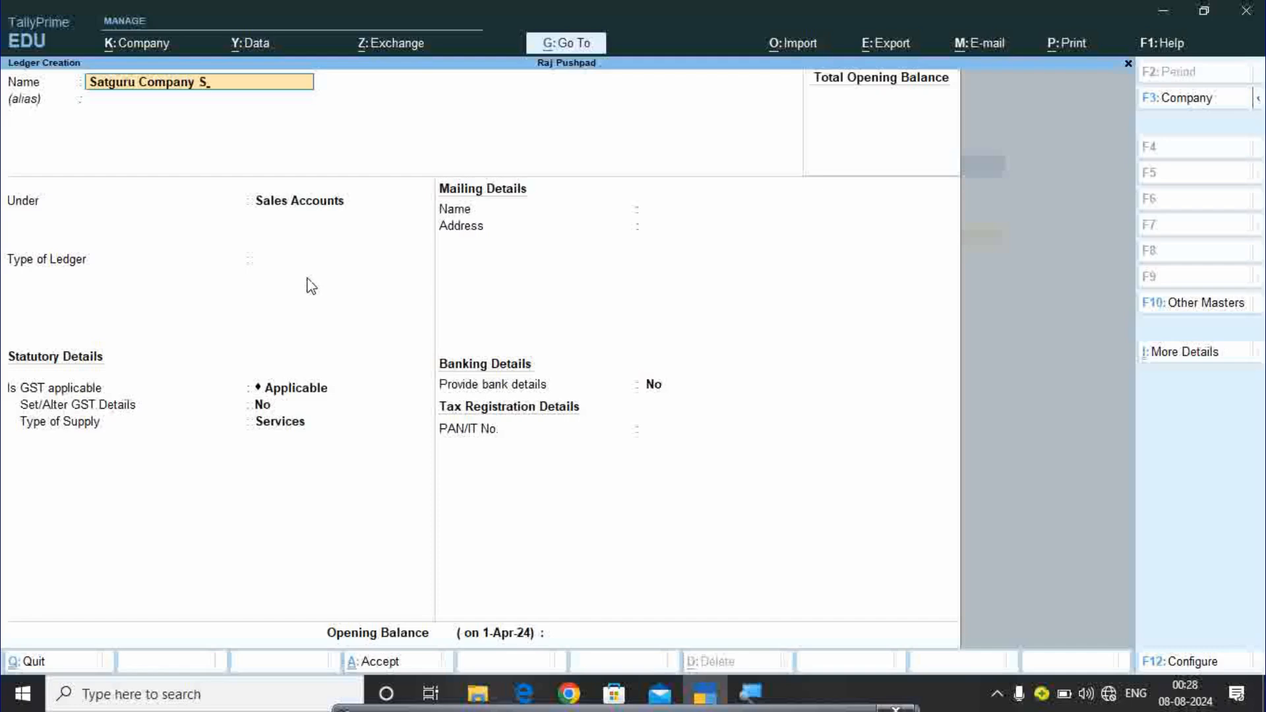
# Finish the name Satguru company Sc and save it under Sundry Creditors with country India.
pyautogui.write('c')
pyautogui.press('Return')
pyautogui.press('Return')
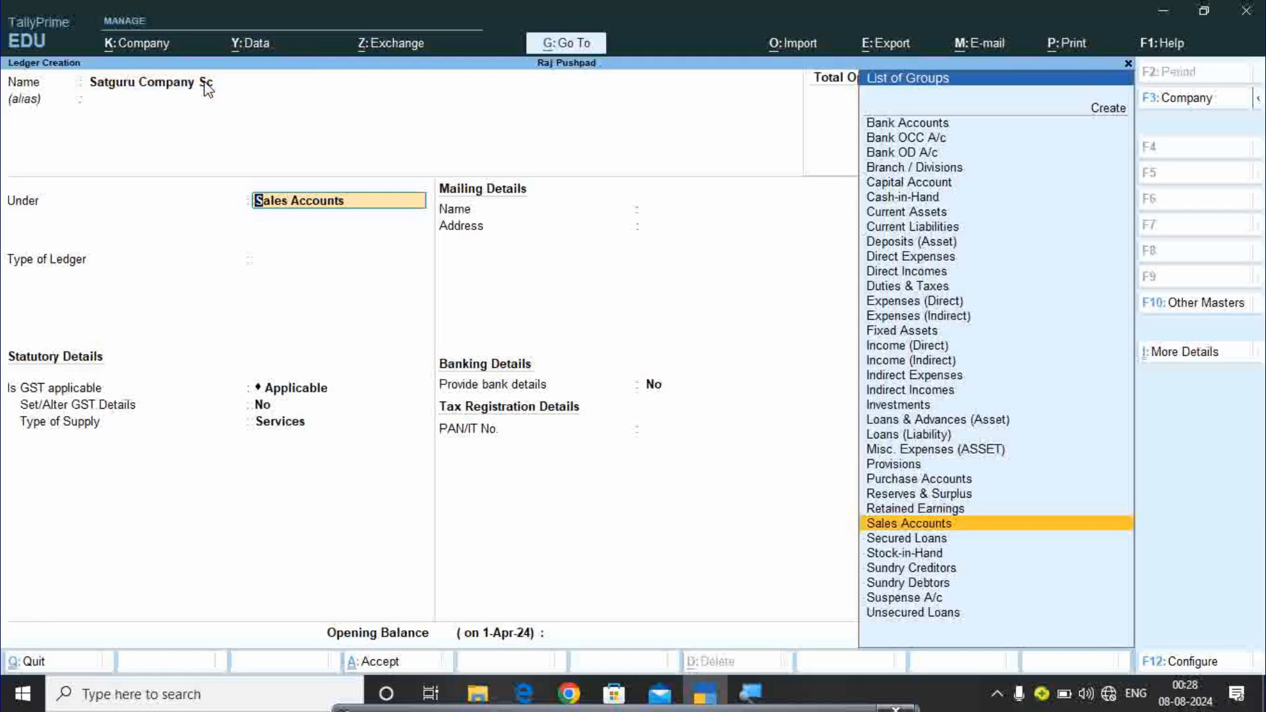
pyautogui.press('Down')
pyautogui.press('Down')
pyautogui.press('Down')
pyautogui.press('Down')
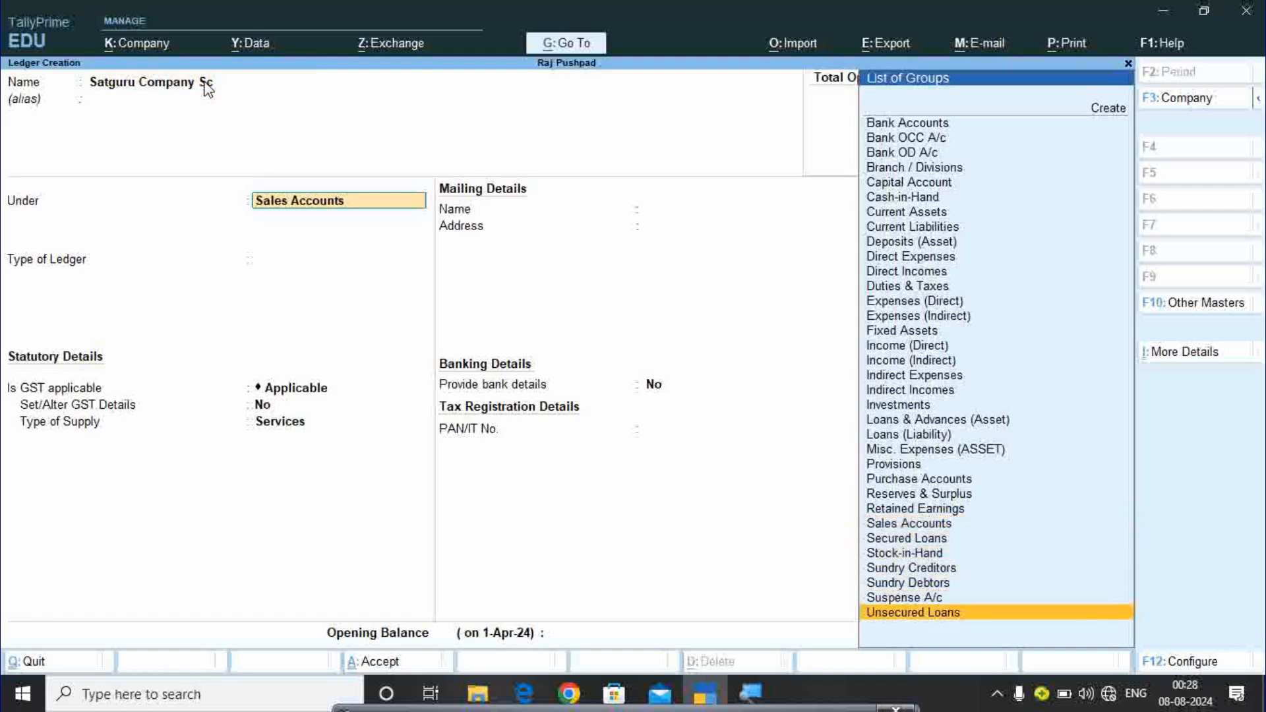
pyautogui.press('Up')
pyautogui.press('Up')
pyautogui.press('Up')
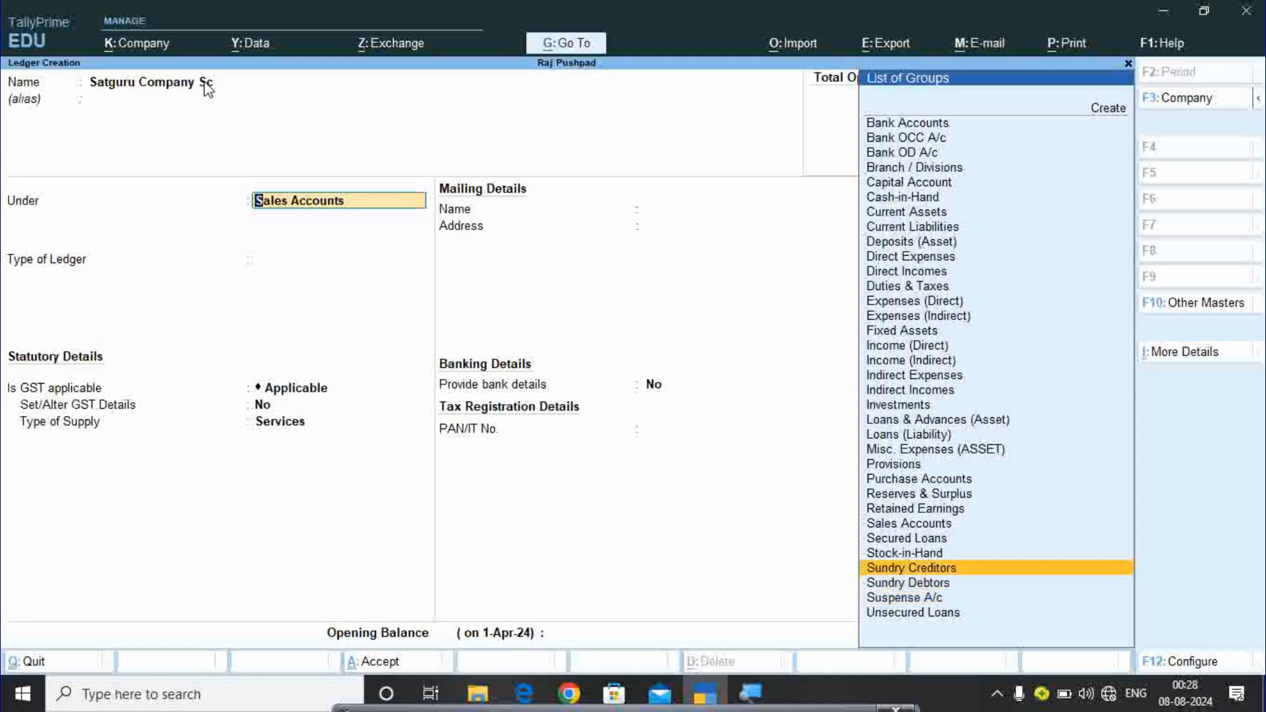
pyautogui.press('Return')
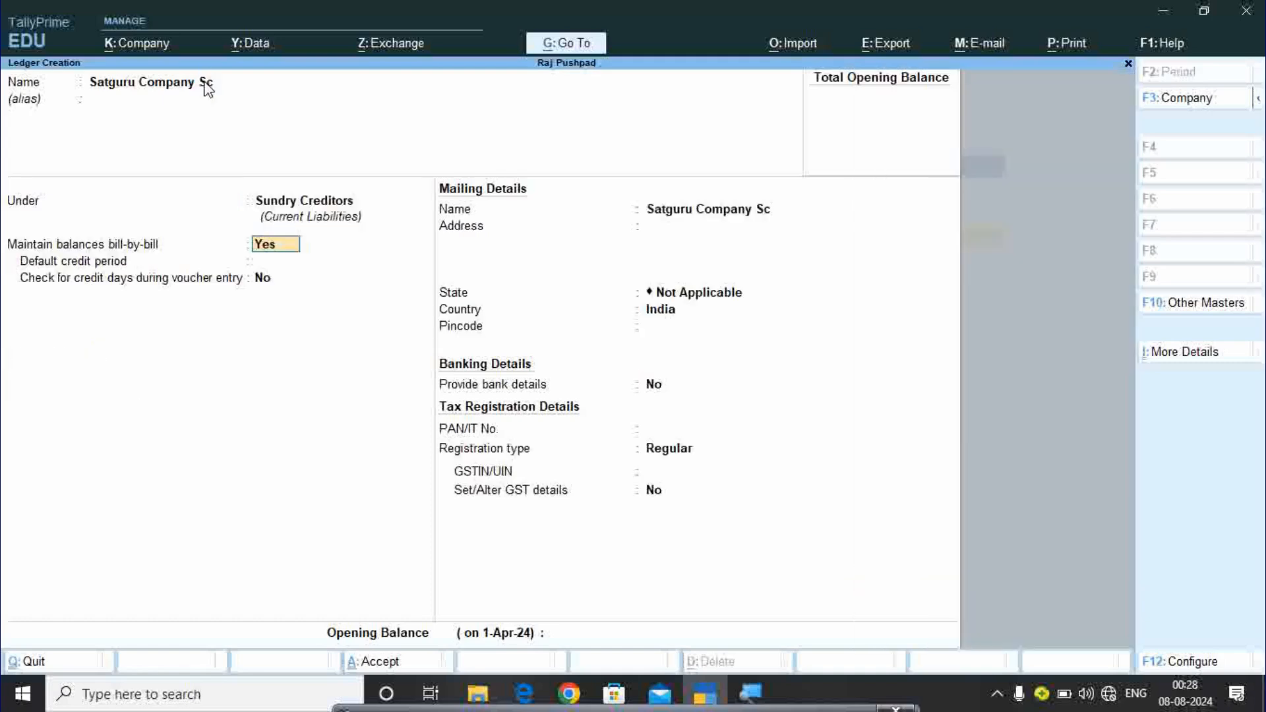
pyautogui.press('Return')
pyautogui.press('Return')
pyautogui.press('Return')
pyautogui.press('Return')
pyautogui.press('Return')
pyautogui.press('Return')
pyautogui.press('Return')
pyautogui.press('Return')
pyautogui.press('Return')
pyautogui.press('Return')
pyautogui.press('Return')
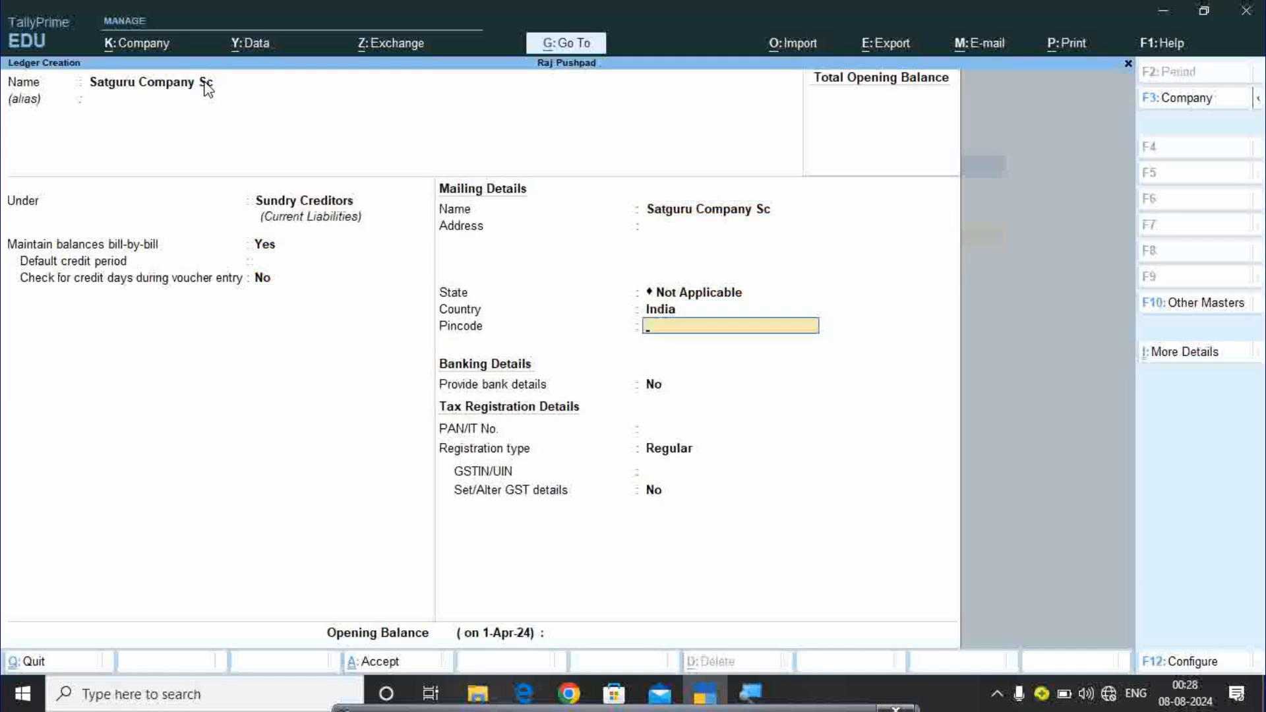
pyautogui.press('Up')
pyautogui.press('Up')
pyautogui.press('Up')
pyautogui.press('Up')
pyautogui.press('Up')
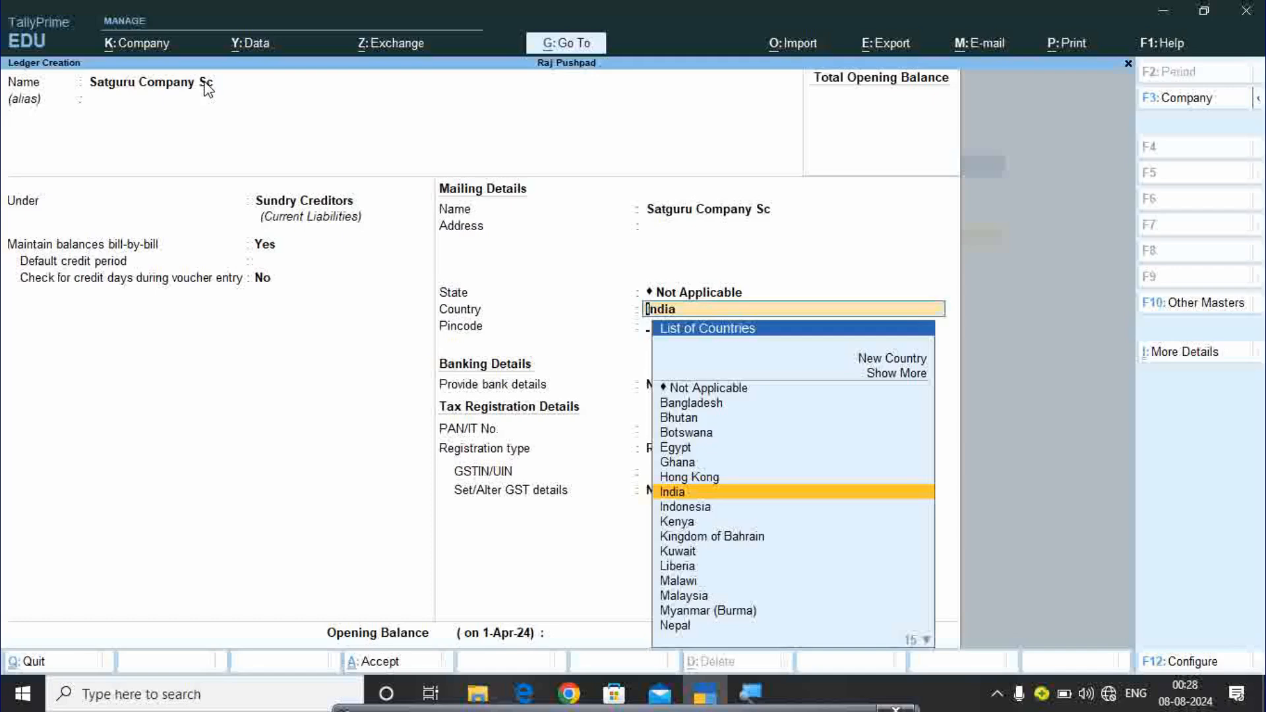
pyautogui.press('Return')
pyautogui.press('Return')
pyautogui.press('Return')
pyautogui.press('Return')
pyautogui.press('Return')
pyautogui.press('Return')
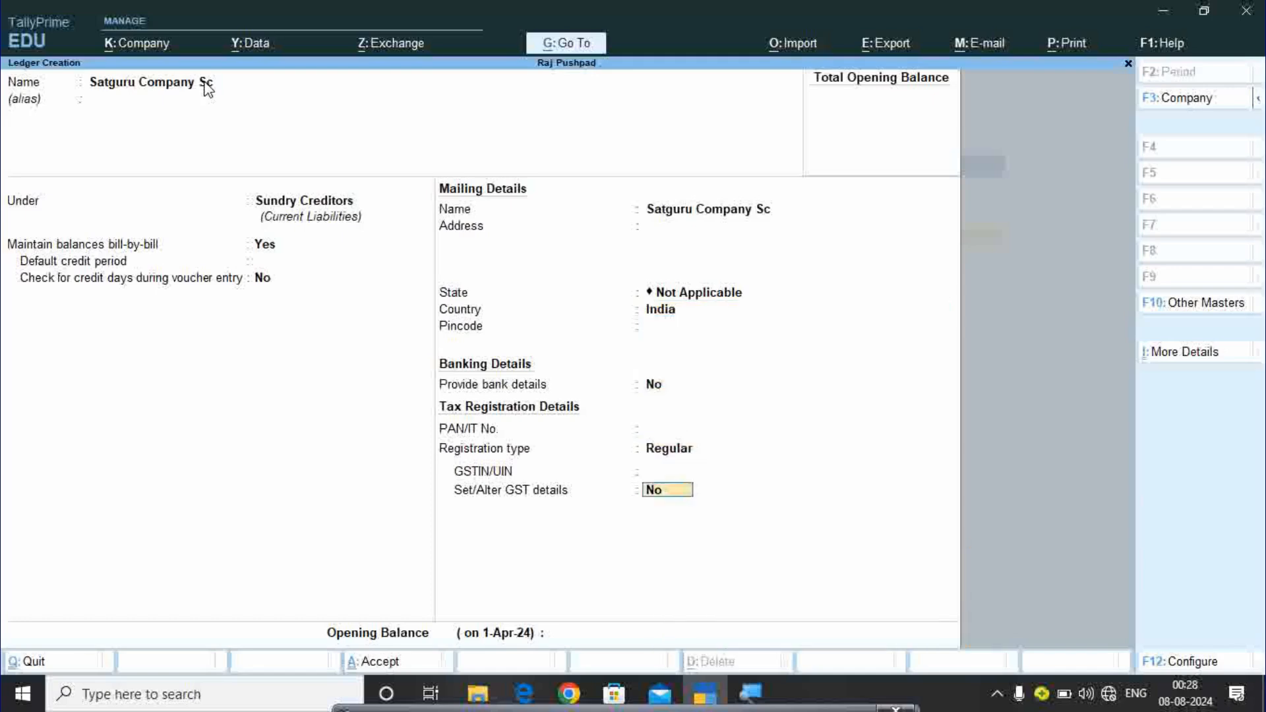
pyautogui.press('Return')
pyautogui.press('Return')
pyautogui.press('Return')
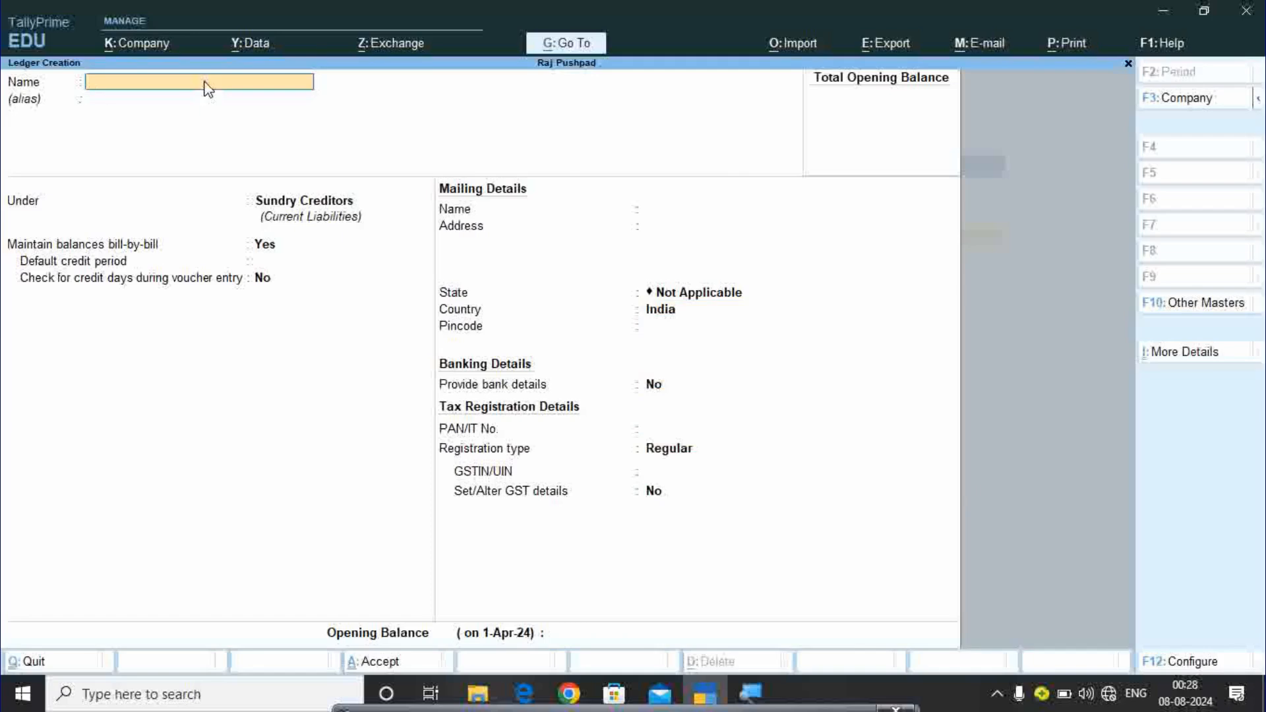
# Create Rathi Company Sc under Sundry Creditors, skipping credit, address and tax details.
pyautogui.write('Rathi Company Sc')
pyautogui.press('Return')
pyautogui.press('Return')
pyautogui.press('Return')
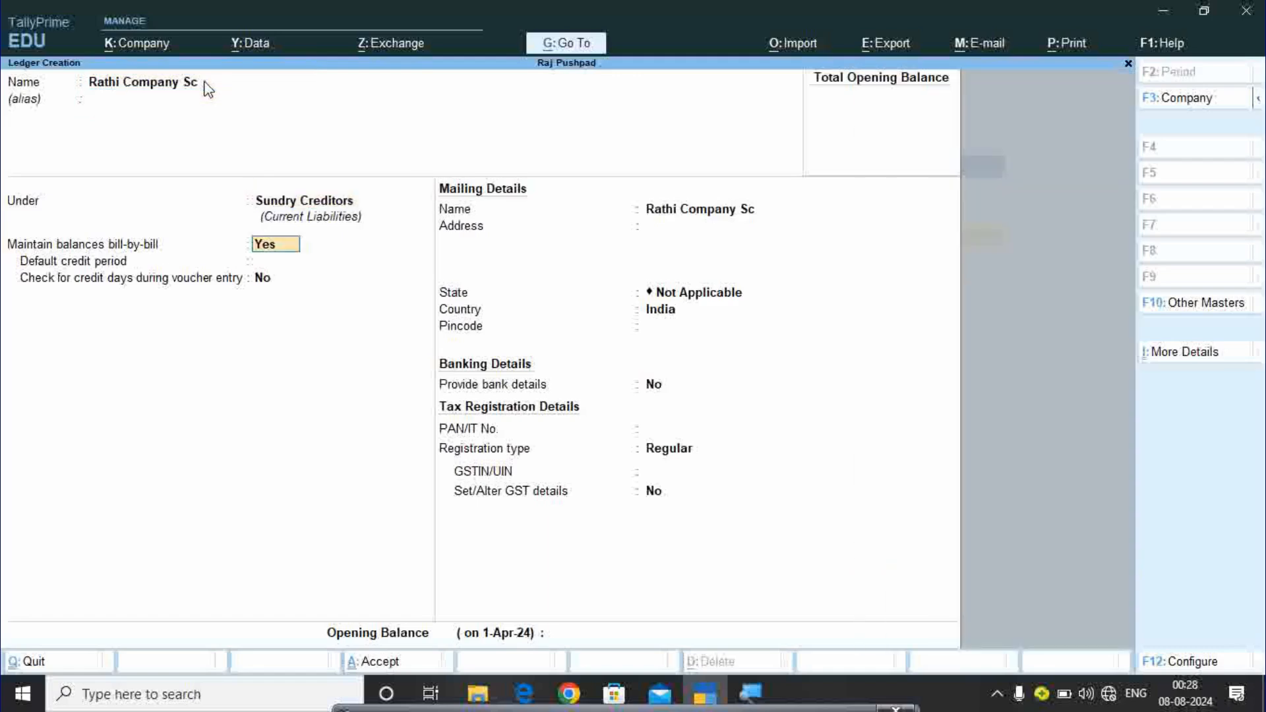
pyautogui.press('Return')
pyautogui.press('Return')
pyautogui.press('Return')
pyautogui.press('Return')
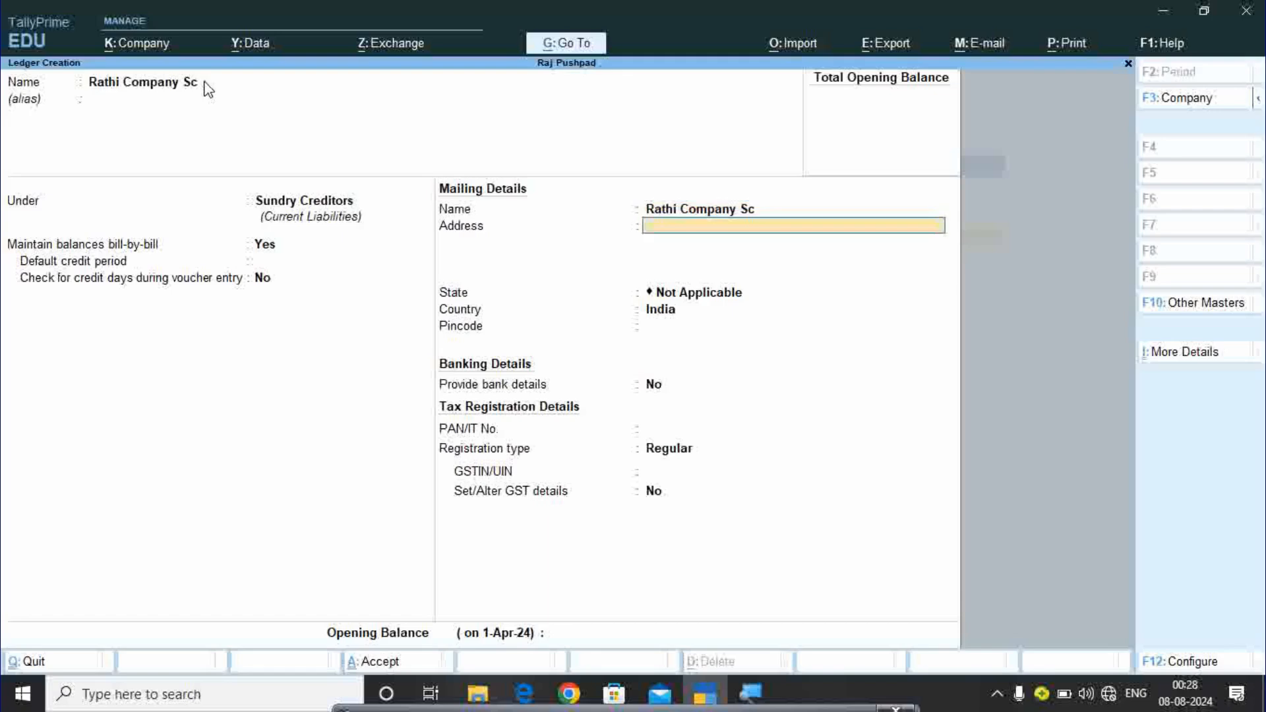
pyautogui.press('Return')
pyautogui.press('Return')
pyautogui.press('Return')
pyautogui.press('Return')
pyautogui.press('Return')
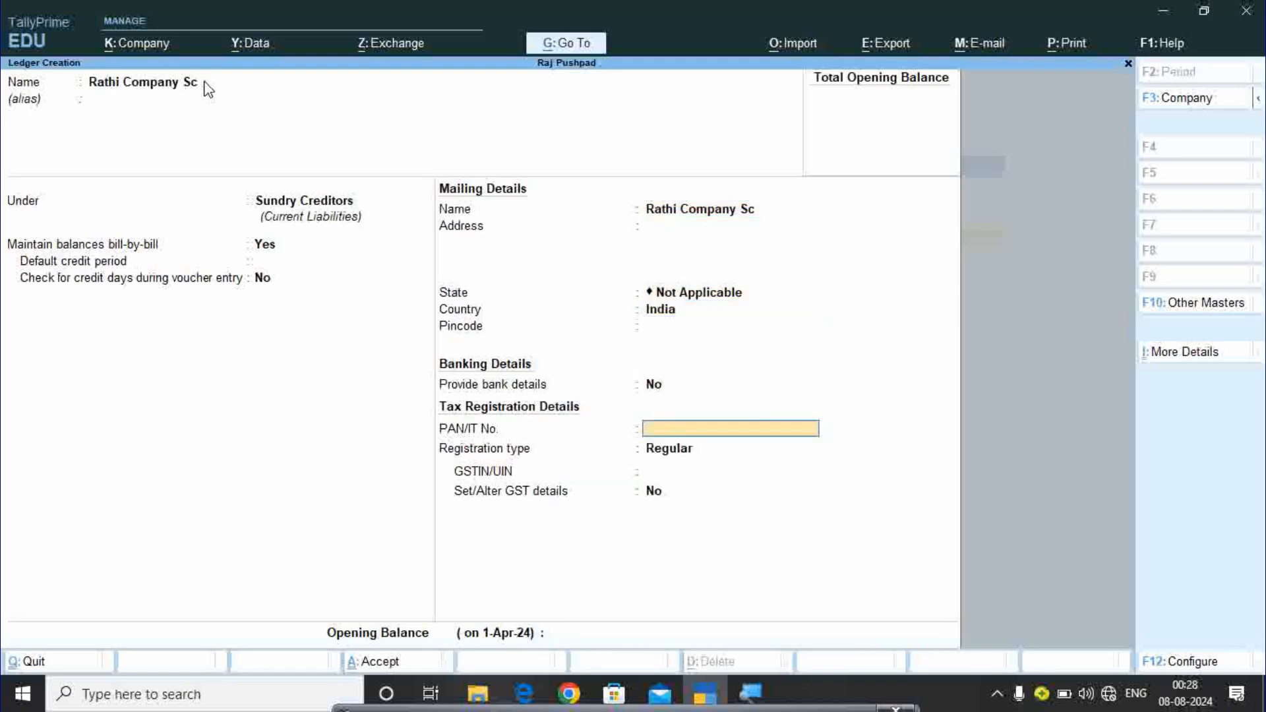
pyautogui.press('Return')
pyautogui.press('Return')
pyautogui.press('Return')
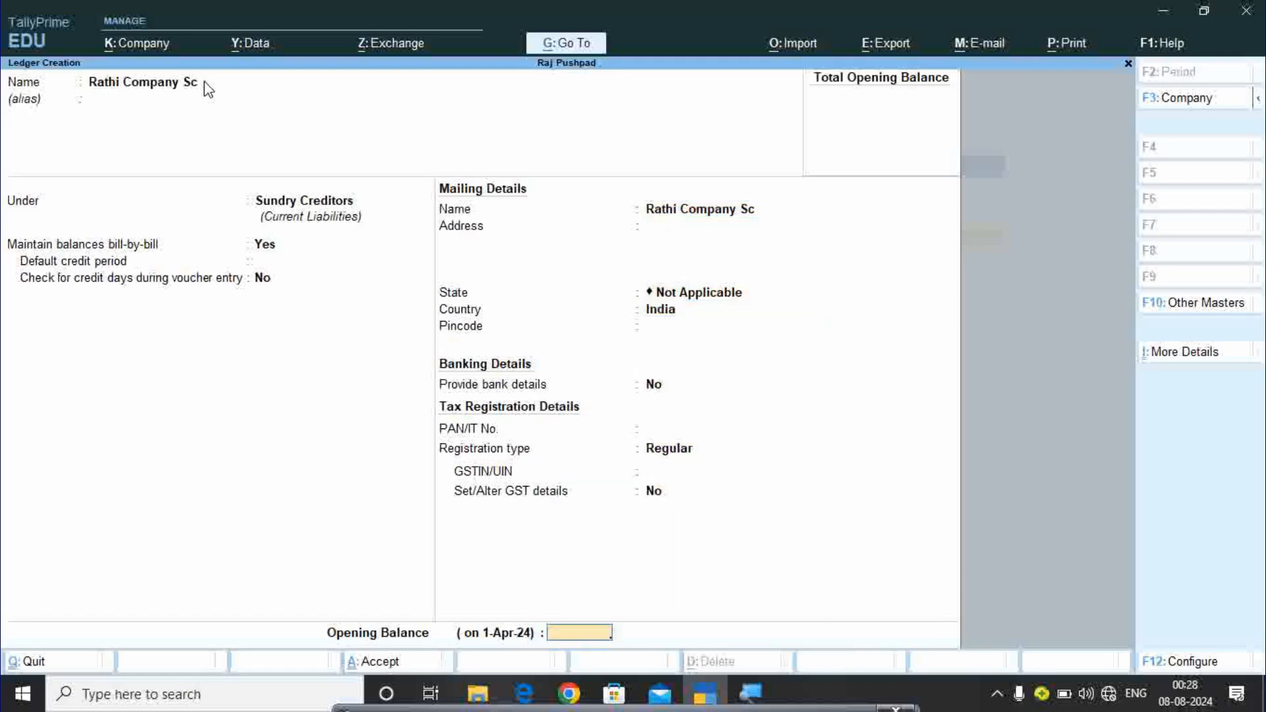
pyautogui.press('Return')
pyautogui.press('Return')
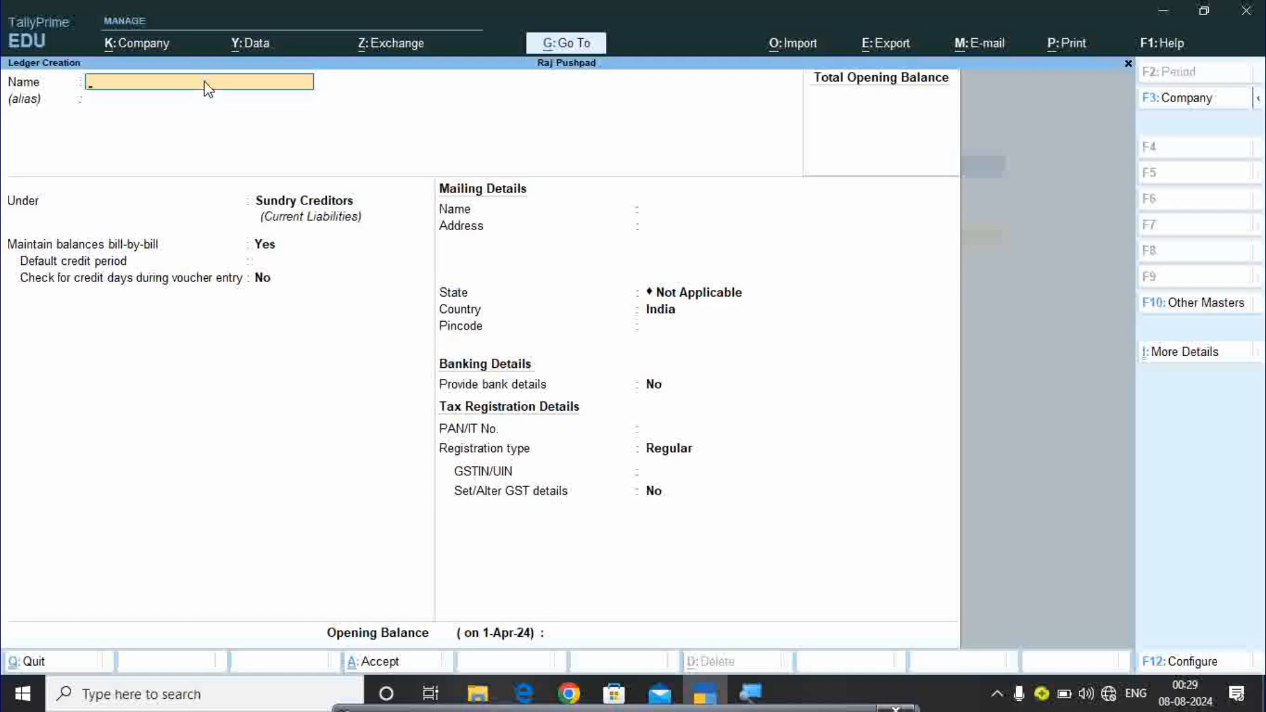
# Create the Tata Company Sd ledger under Sundry Debtors with default details.
pyautogui.write('Tata Company Sd')
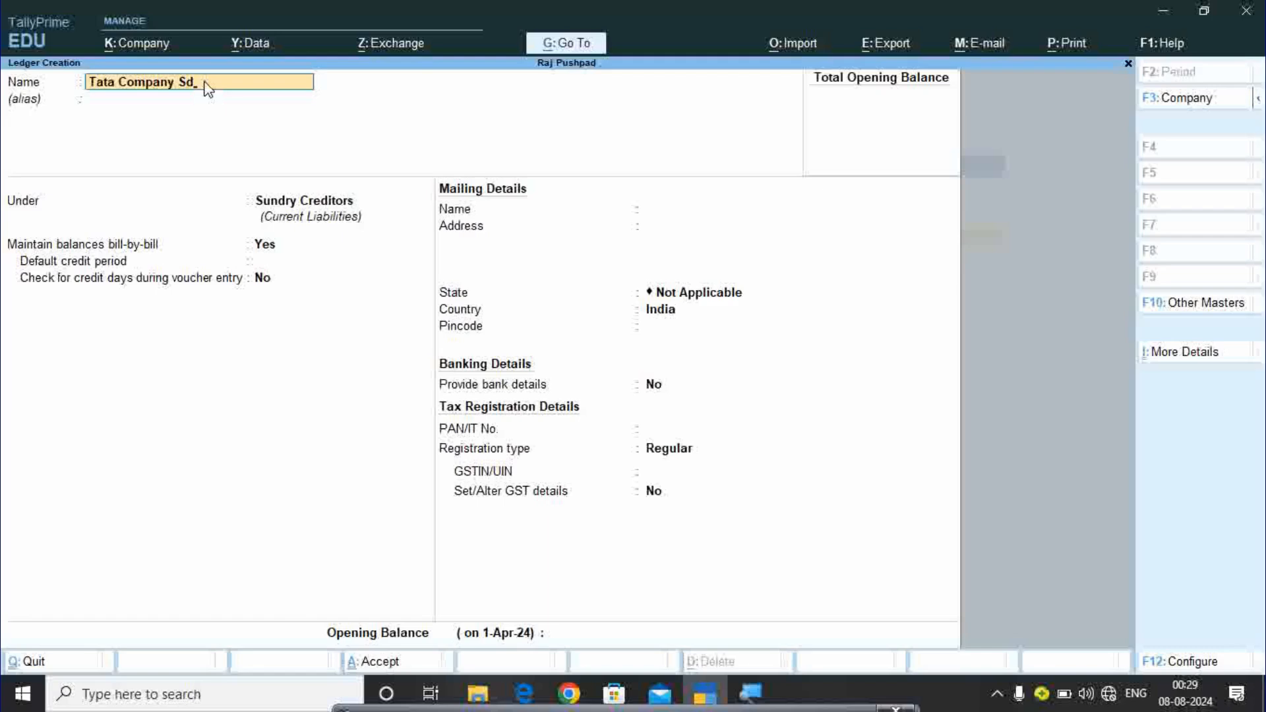
pyautogui.press('Return')
pyautogui.press('Return')
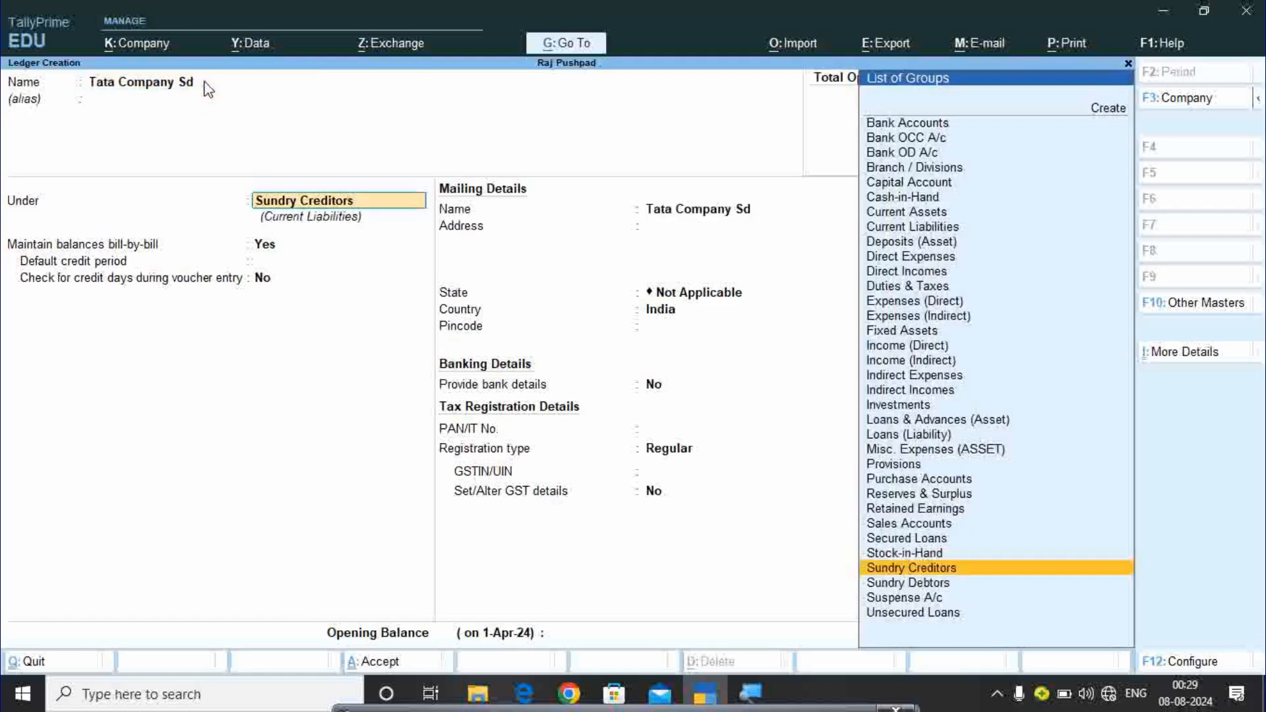
pyautogui.press('Down')
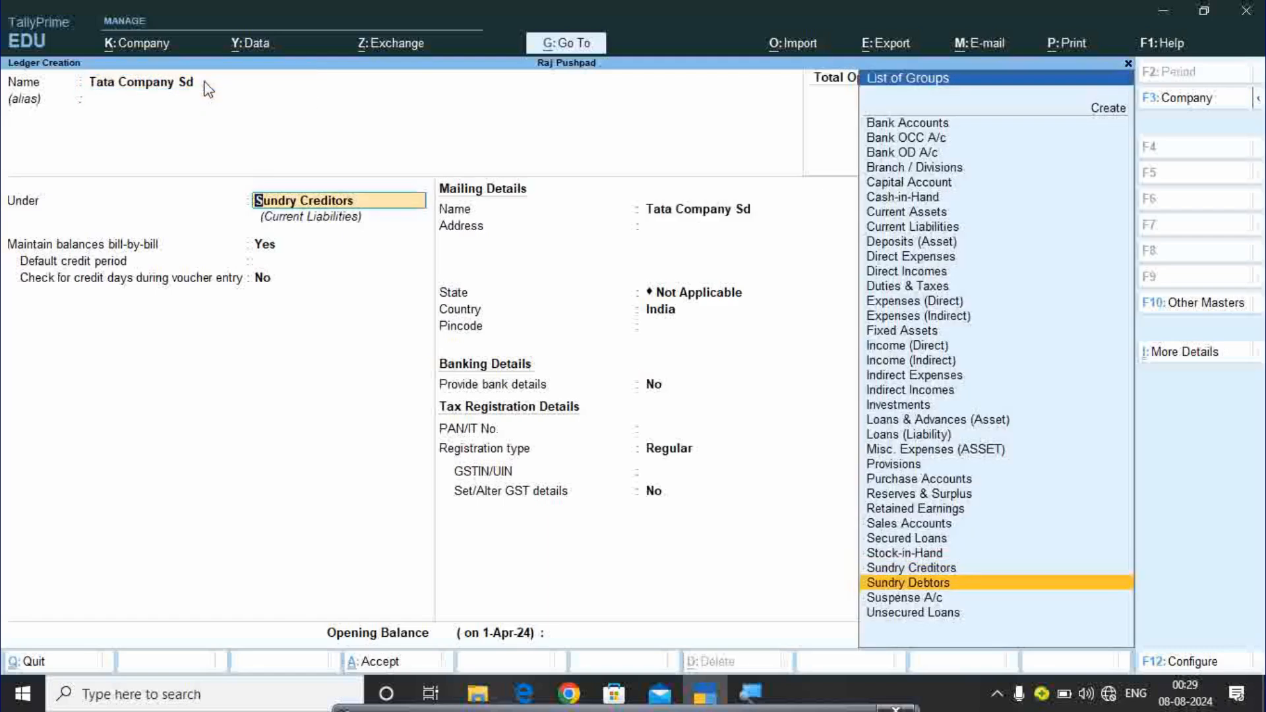
pyautogui.press('Return')
pyautogui.press('Return')
pyautogui.press('Return')
pyautogui.press('Return')
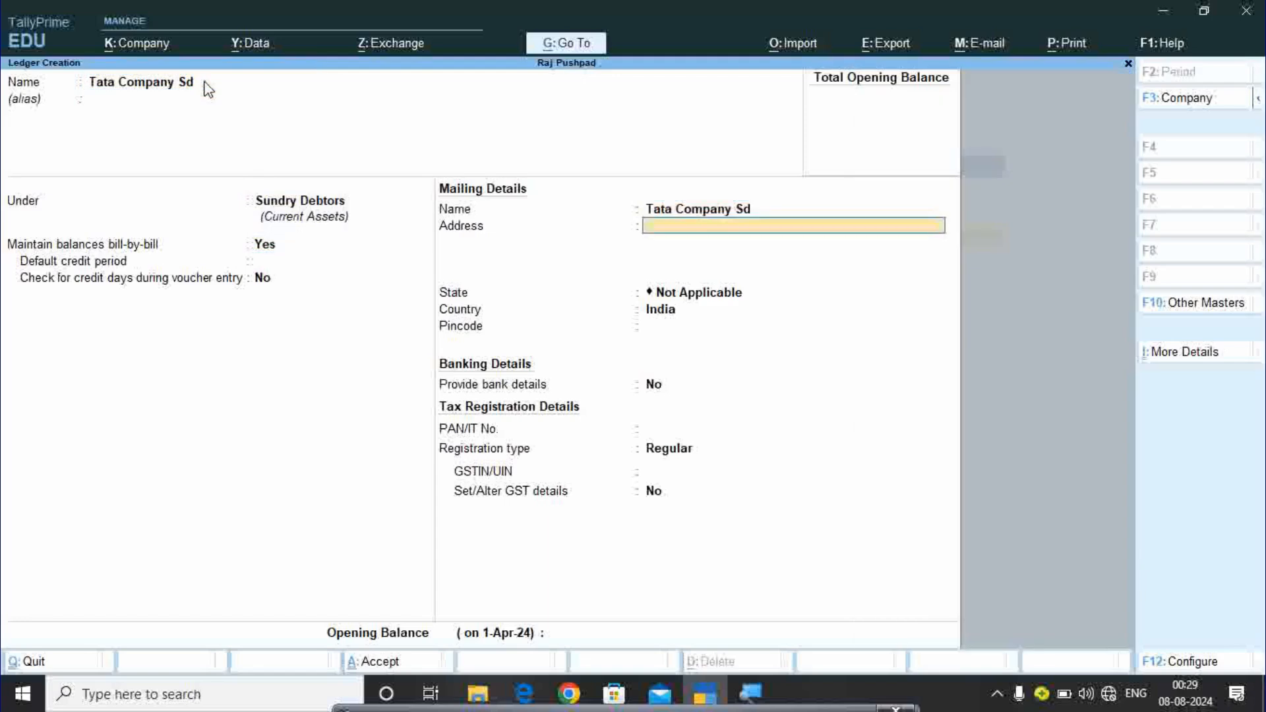
pyautogui.press('Return')
pyautogui.press('Return')
pyautogui.press('Return')
pyautogui.press('Return')
pyautogui.press('Return')
pyautogui.press('Return')
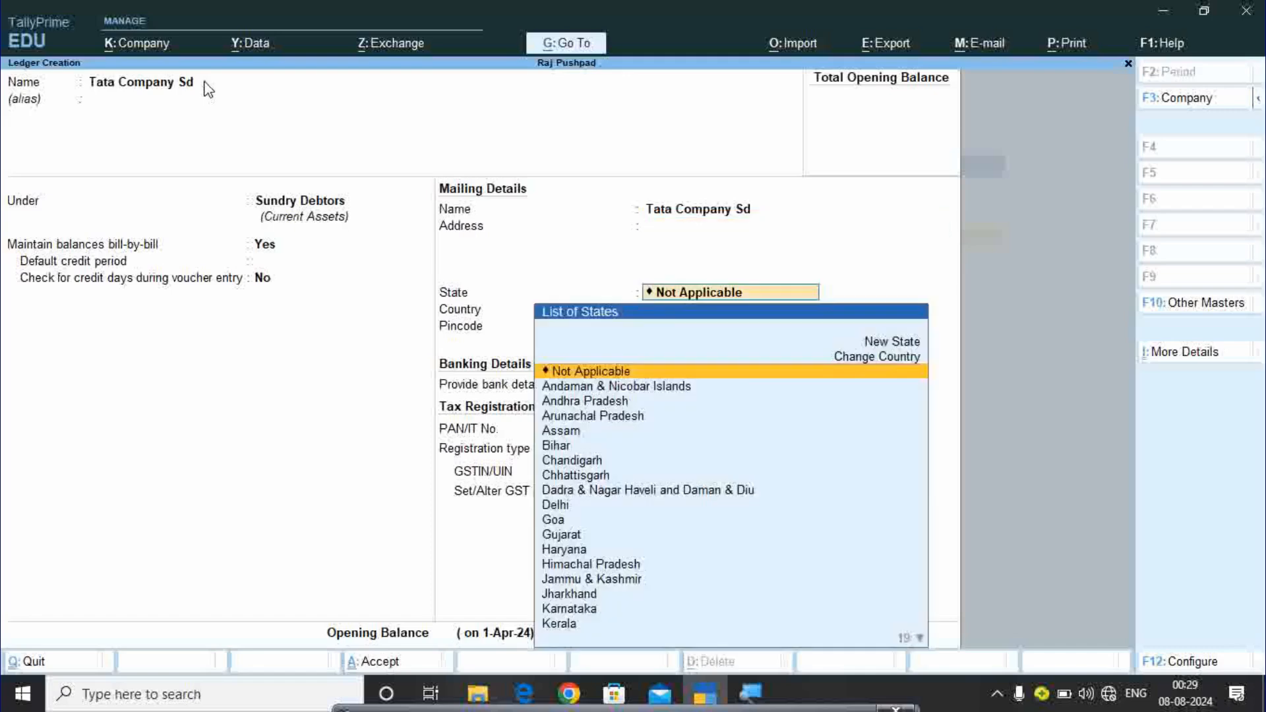
pyautogui.press('Return')
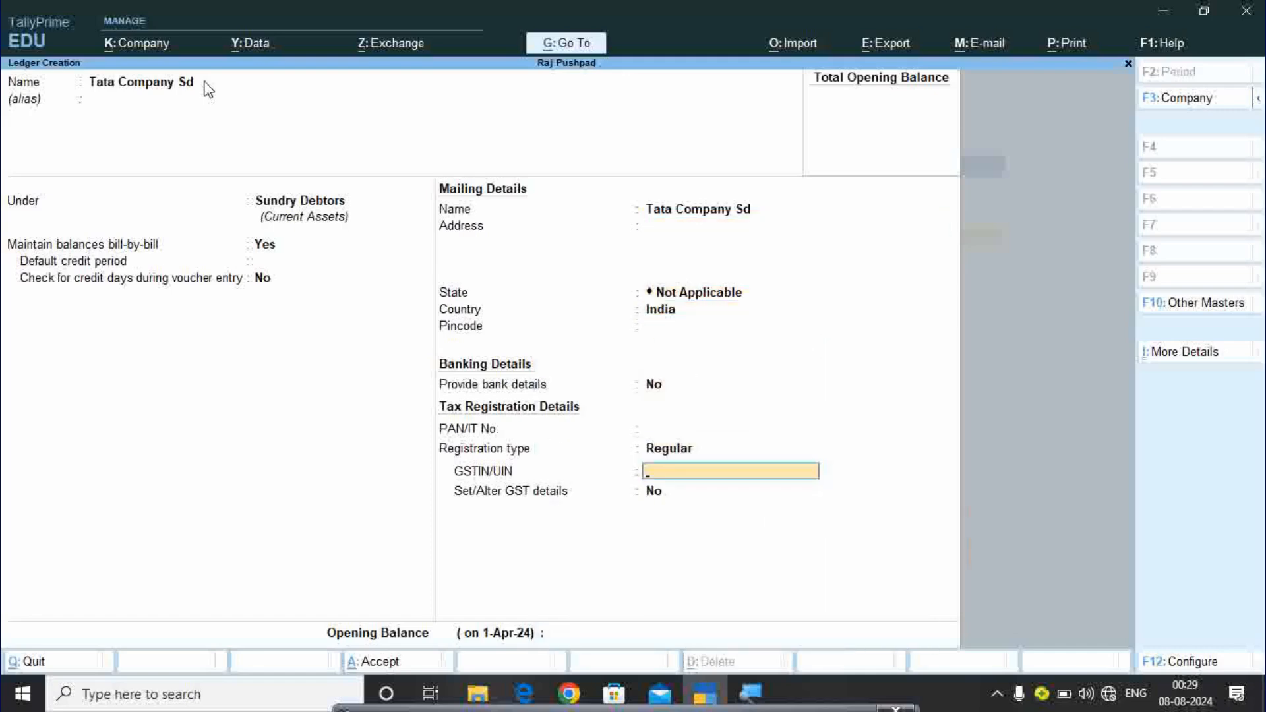
pyautogui.press('Return')
pyautogui.press('Return')
pyautogui.press('Return')
pyautogui.press('Return')
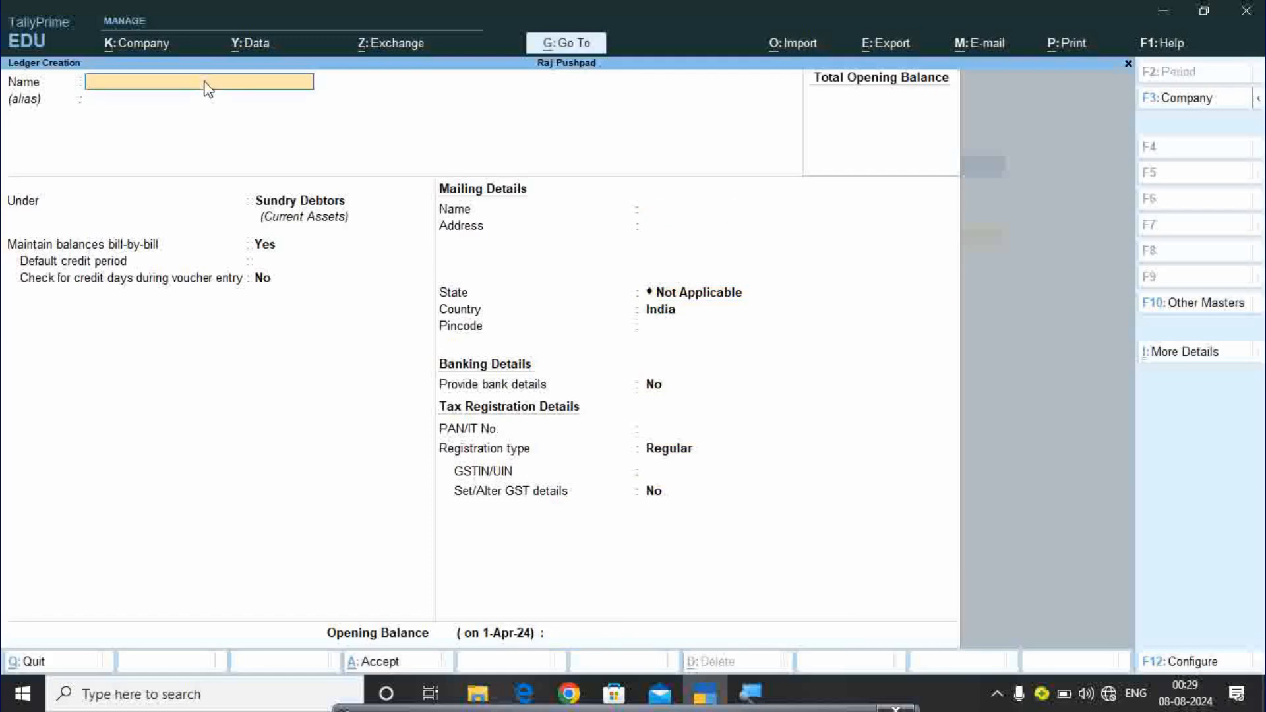
# Create the Maheshwari Company Sd ledger under Sundry Debtors, fixing typos in the name.
pyautogui.write('Mahe')
pyautogui.press('BackSpace')
pyautogui.write('heshwari cm')
pyautogui.press('BackSpace')
pyautogui.write('ompany Sd')
pyautogui.press('Return')
pyautogui.press('Return')
pyautogui.press('Return')
pyautogui.press('Return')
pyautogui.press('Return')
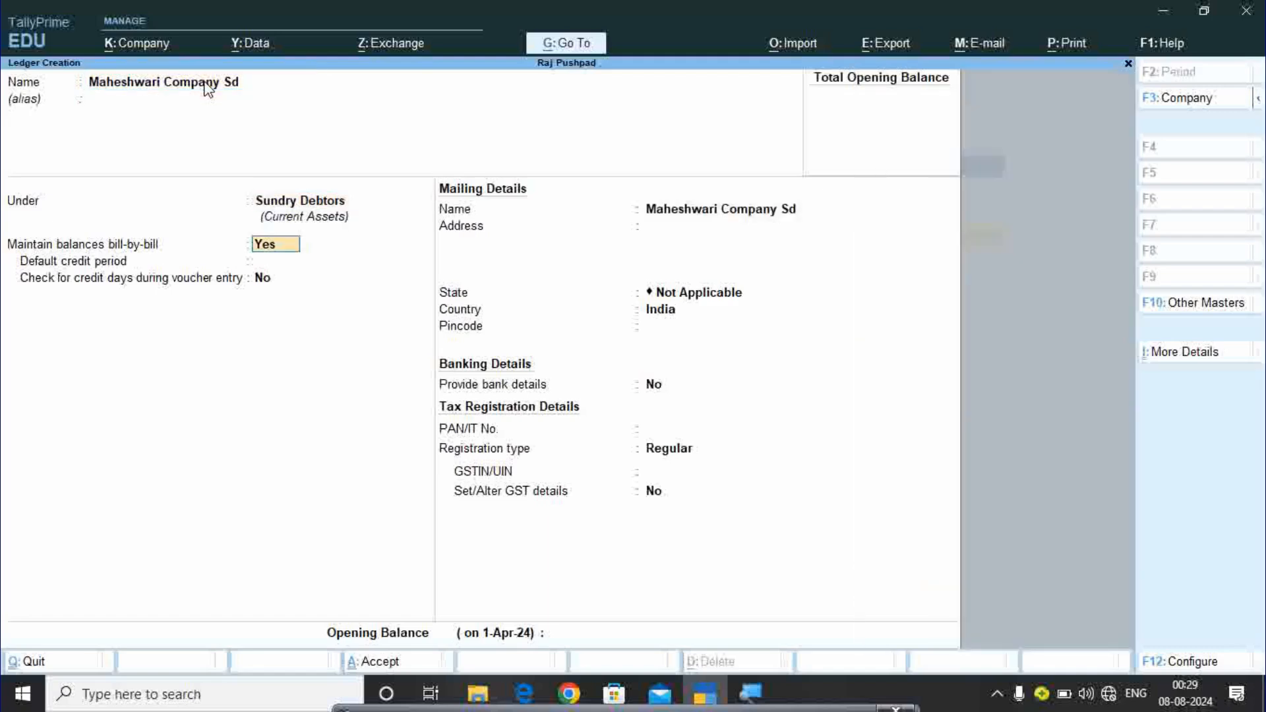
pyautogui.press('Return')
pyautogui.press('Return')
pyautogui.press('Return')
pyautogui.press('Return')
pyautogui.press('Return')
pyautogui.press('Return')
pyautogui.press('Return')
pyautogui.press('Return')
pyautogui.press('Return')
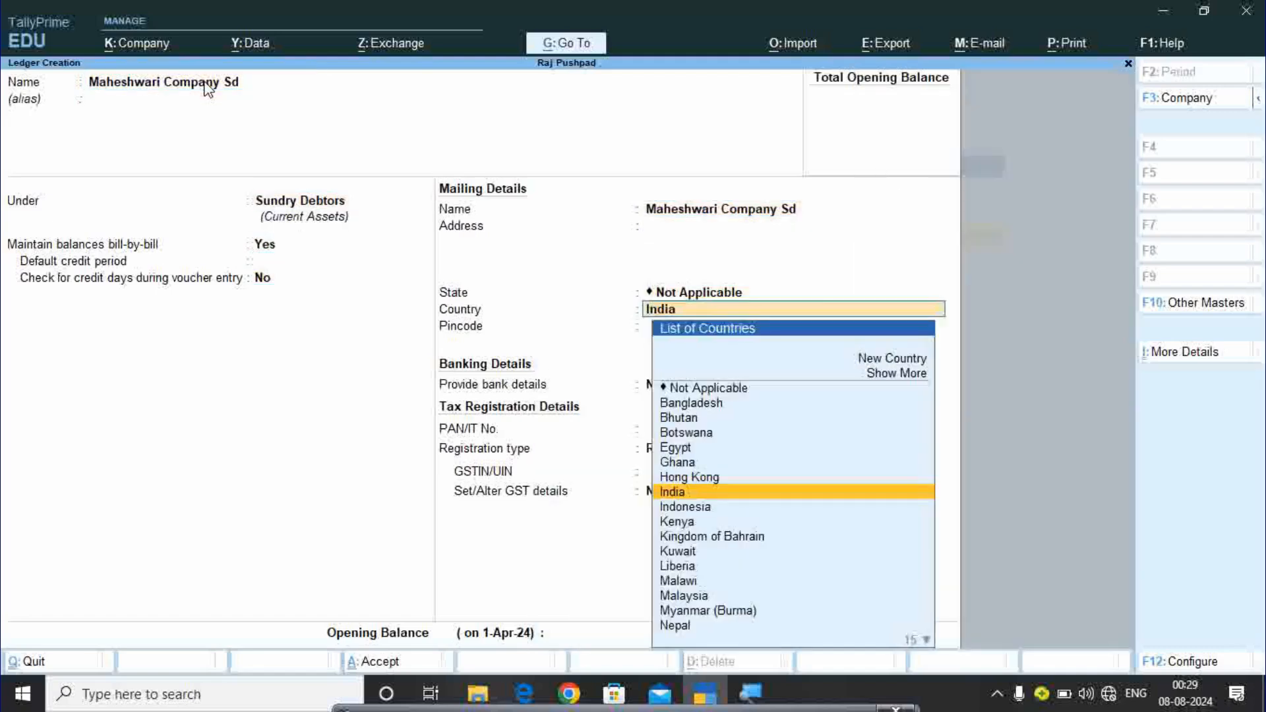
pyautogui.press('Return')
pyautogui.press('Return')
pyautogui.press('Return')
pyautogui.press('Return')
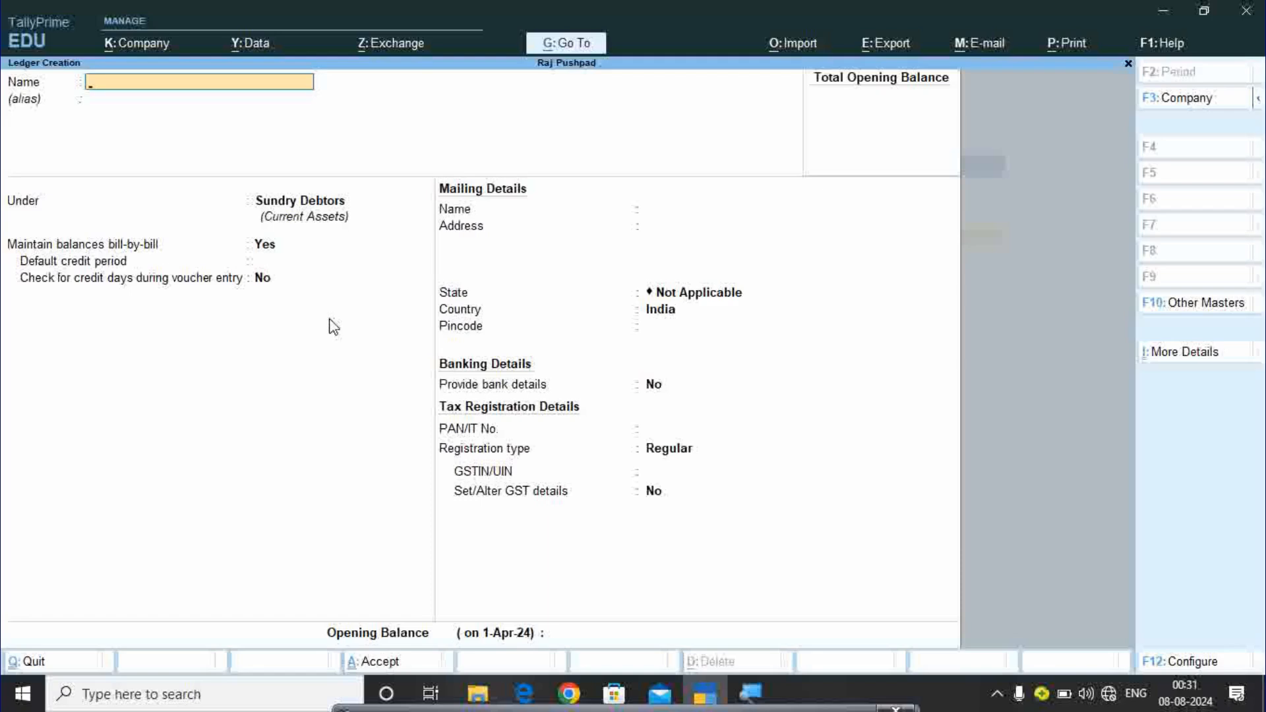
# Save a Shop Expenses ledger under Indirect Expenses, accepting the GST services defaults.
pyautogui.write('Shop expenses')
pyautogui.press('Return')
pyautogui.press('Return')
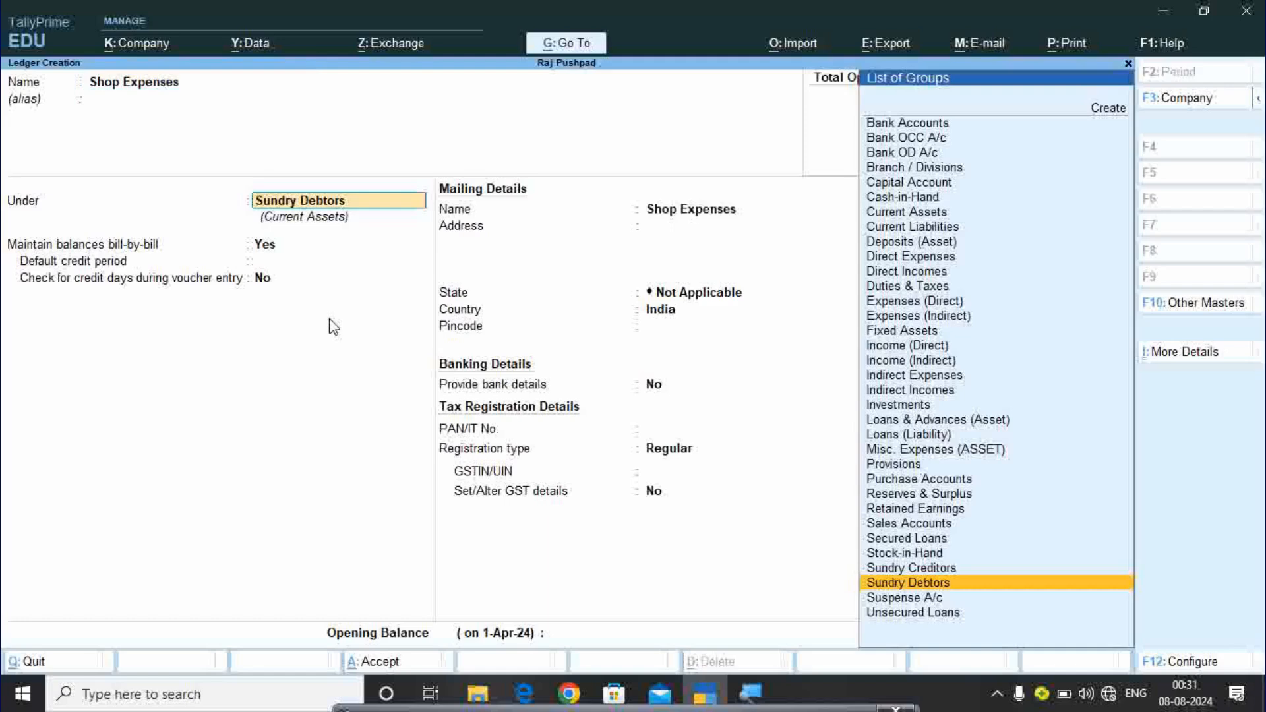
pyautogui.write('In')
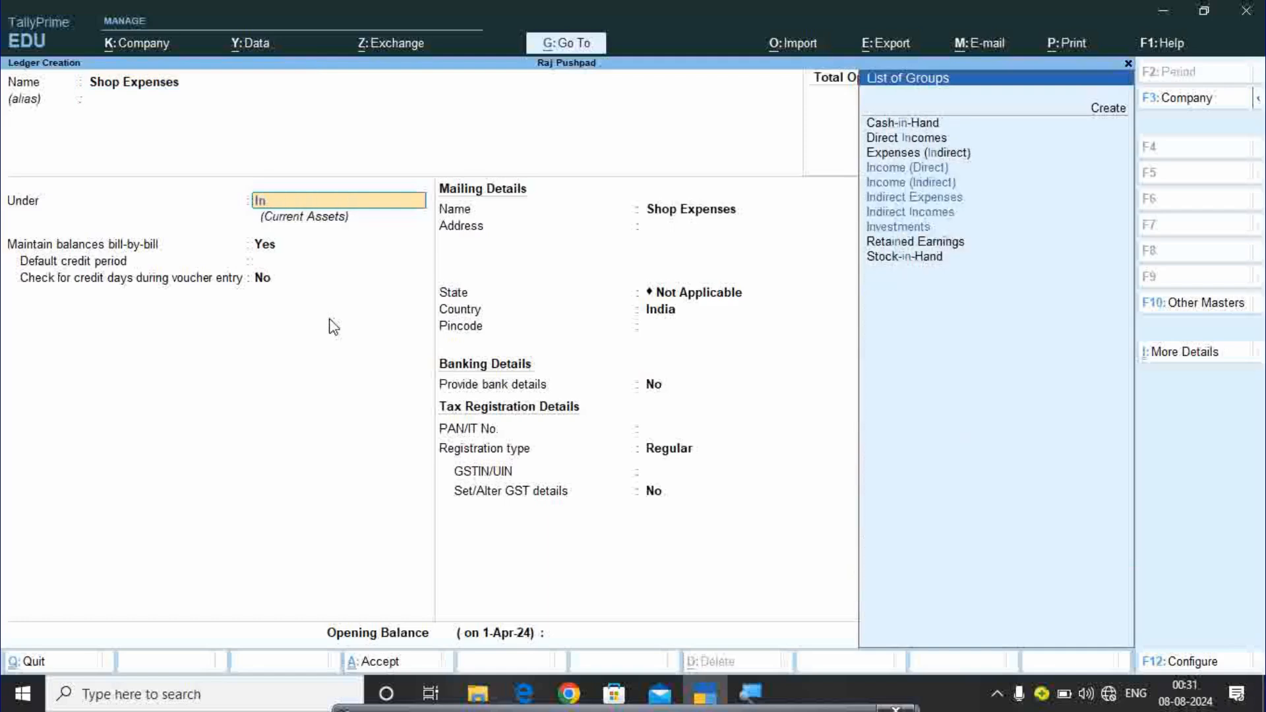
pyautogui.press('Down')
pyautogui.press('Down')
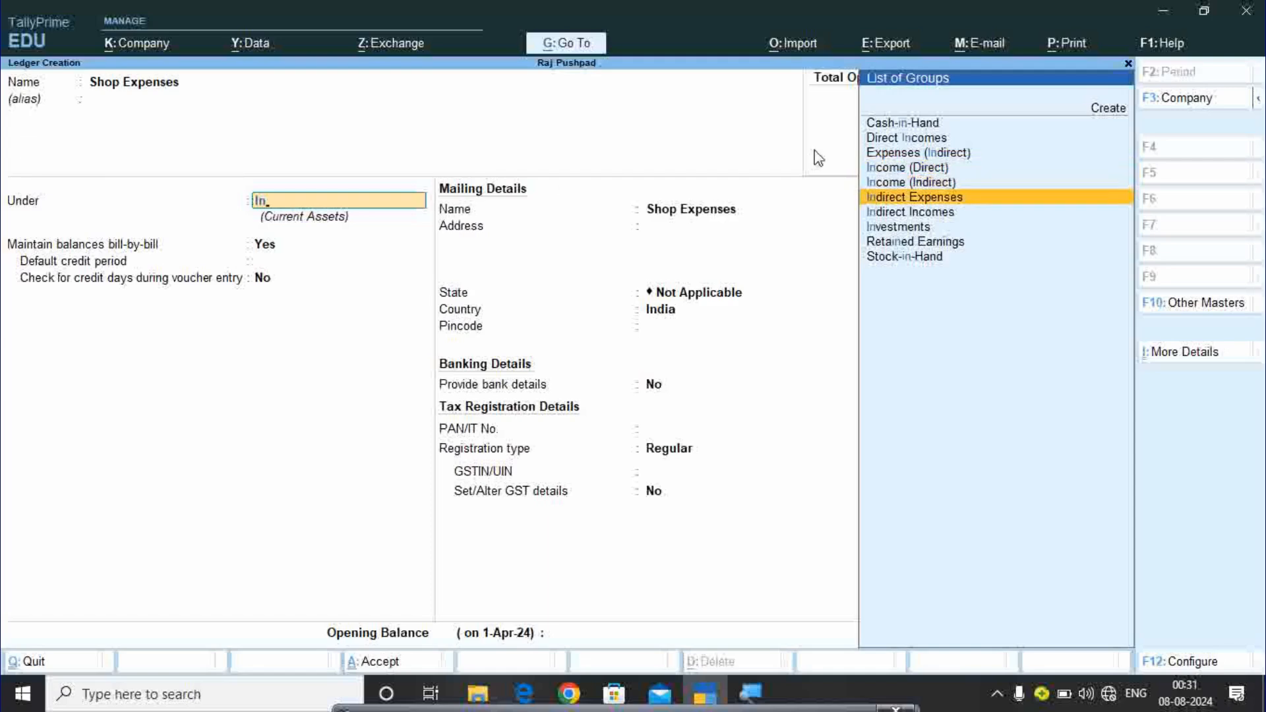
pyautogui.press('Return')
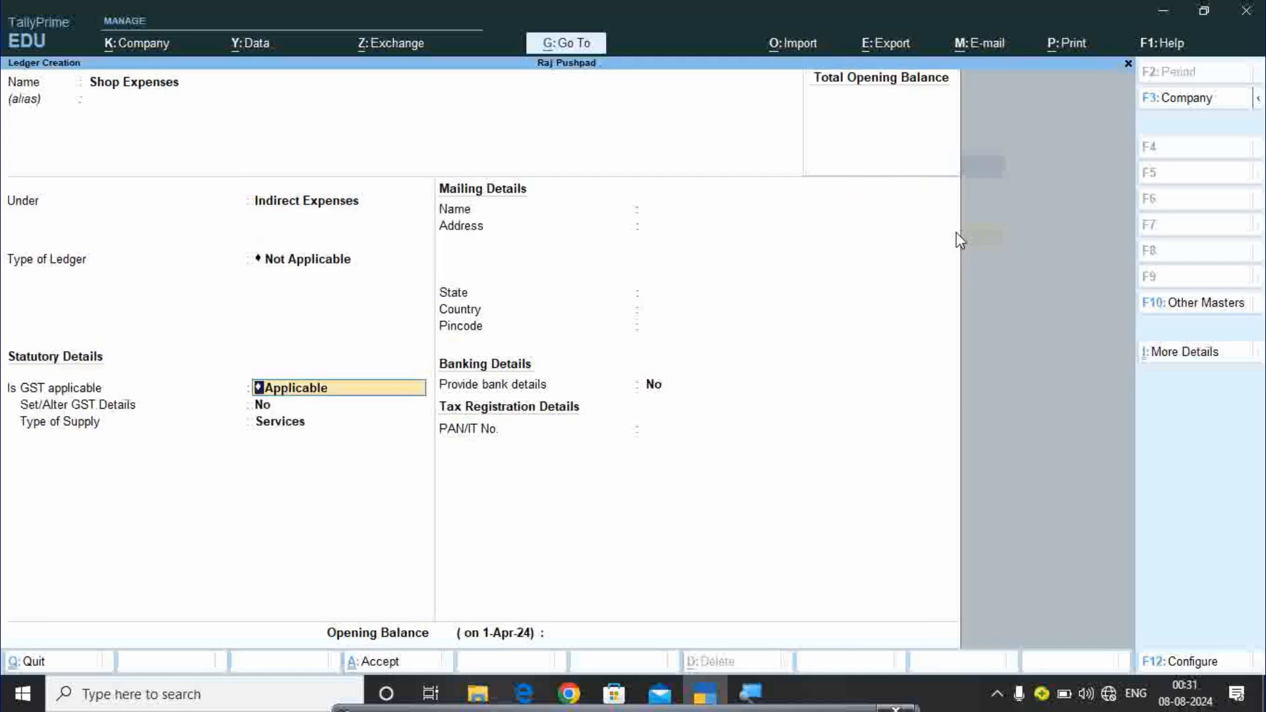
pyautogui.press('Return')
pyautogui.press('Return')
pyautogui.press('Return')
pyautogui.press('Return')
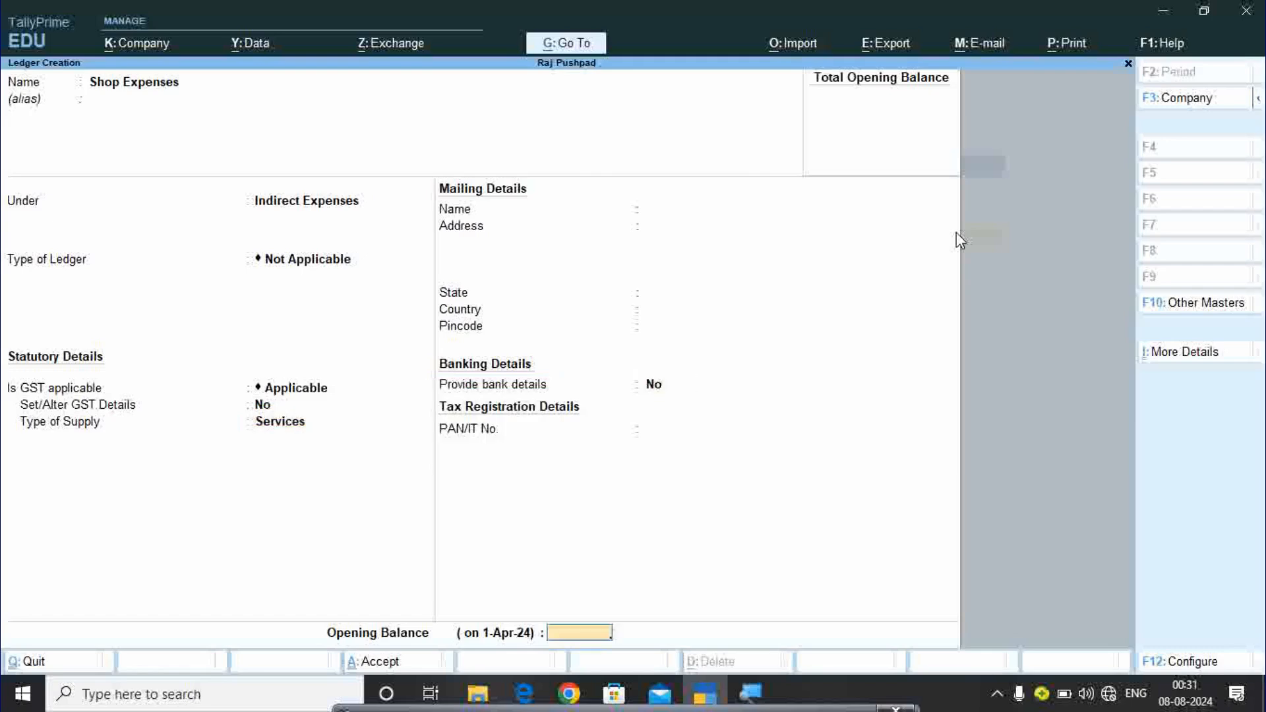
pyautogui.press('Return')
pyautogui.press('Return')
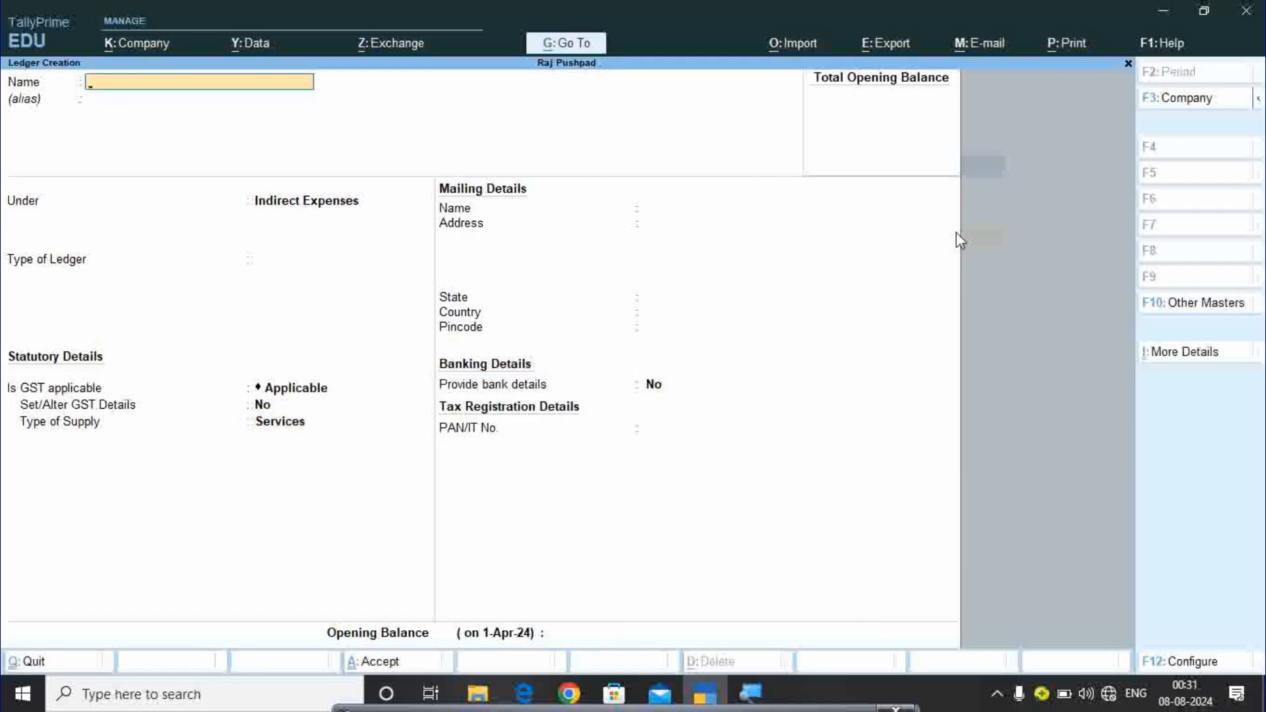
# Create the Telephone Exp. ledger under Indirect Expenses.
pyautogui.write('Telephone exp')
pyautogui.press('Return')
pyautogui.press('Return')
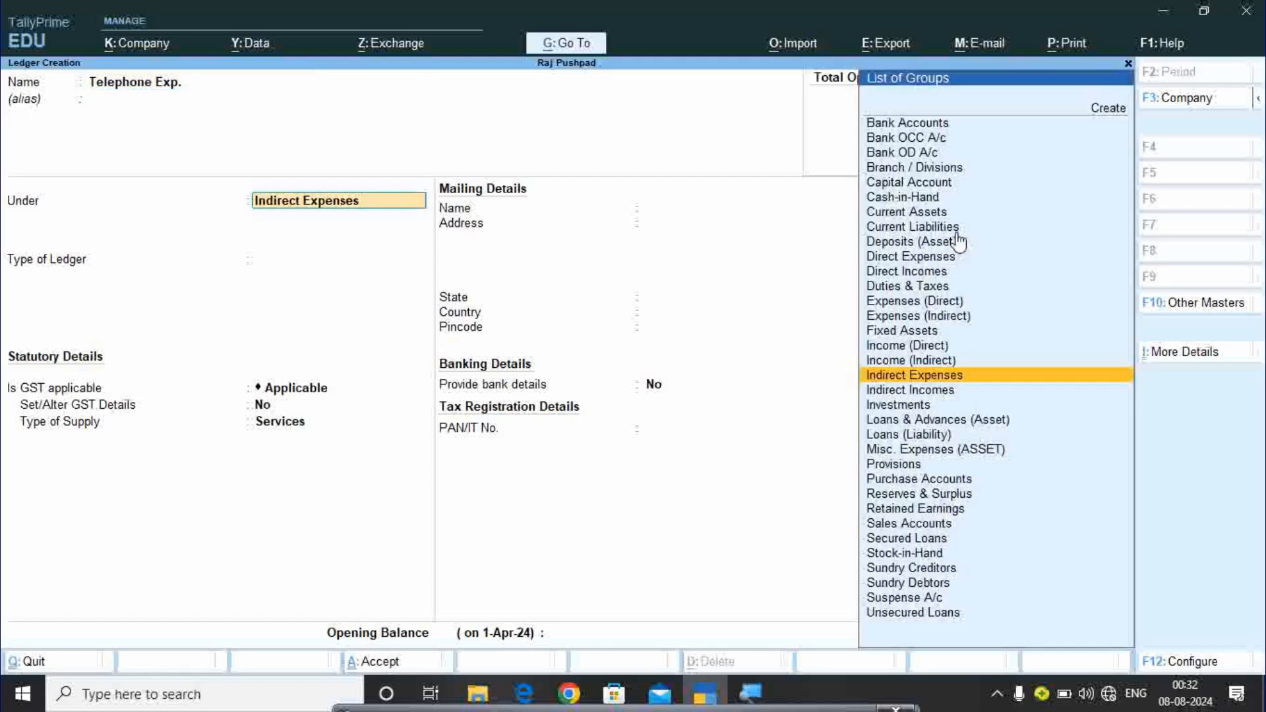
pyautogui.press('Return')
pyautogui.press('Return')
pyautogui.press('Return')
pyautogui.press('Return')
pyautogui.press('Return')
pyautogui.press('Return')
pyautogui.press('Return')
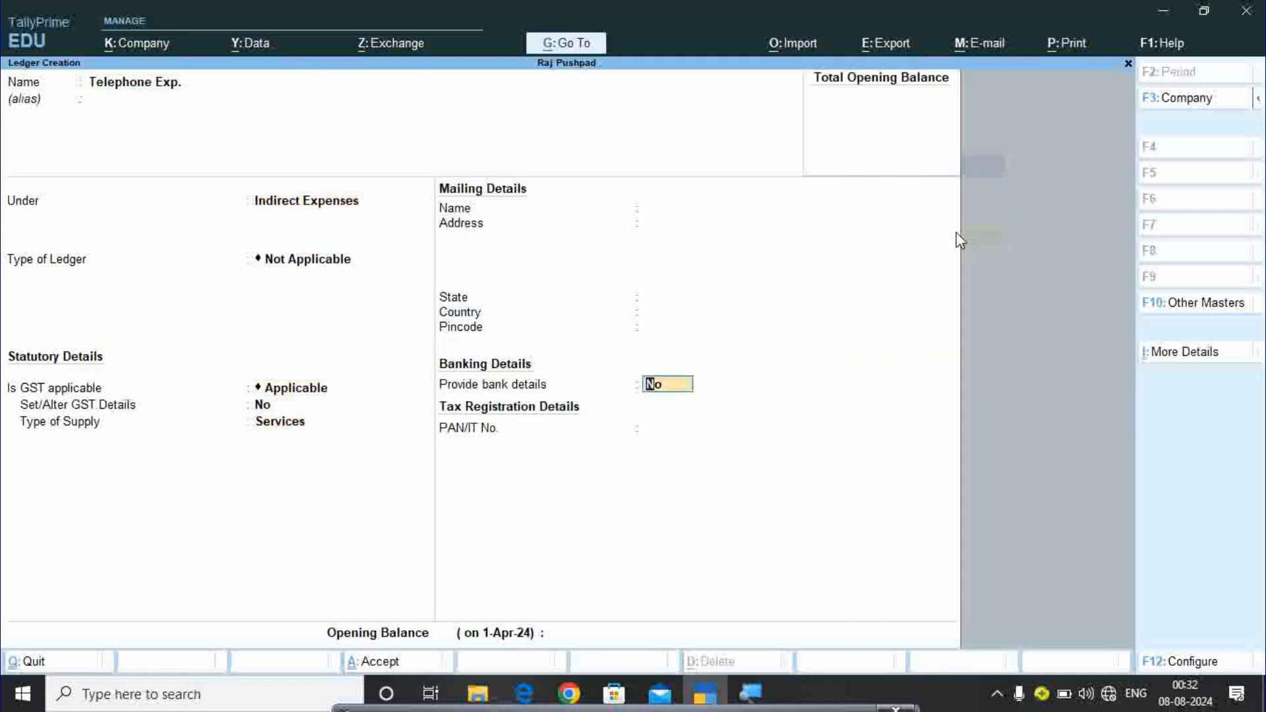
pyautogui.press('Return')
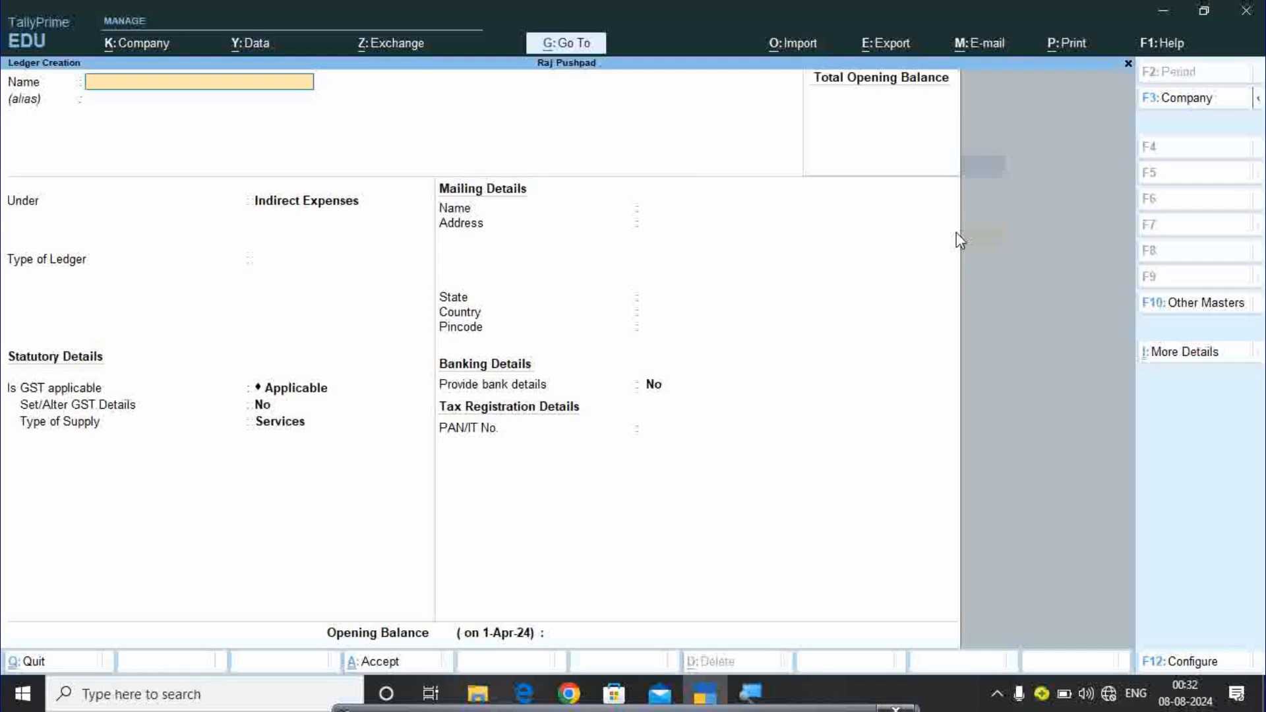
# Create the Salary Exp ledger under Direct Expenses with Services supply type.
pyautogui.write('Salary Exp')
pyautogui.press('Return')
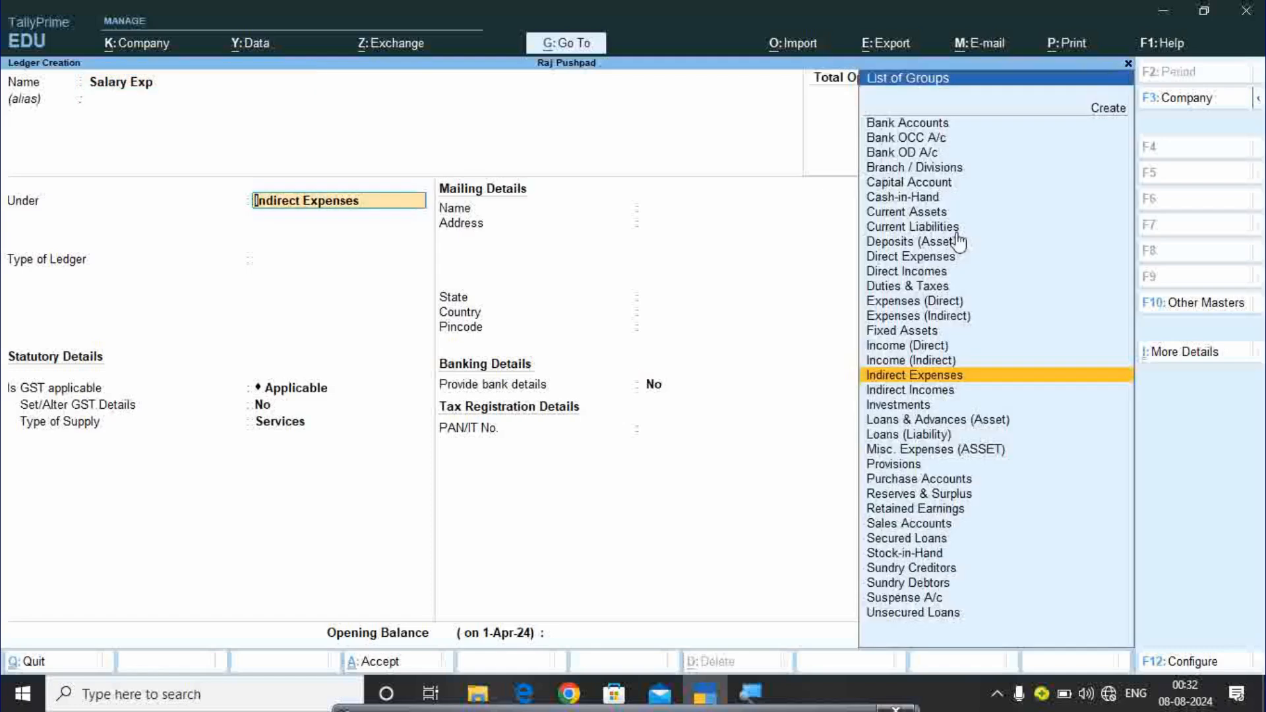
pyautogui.write('Di')
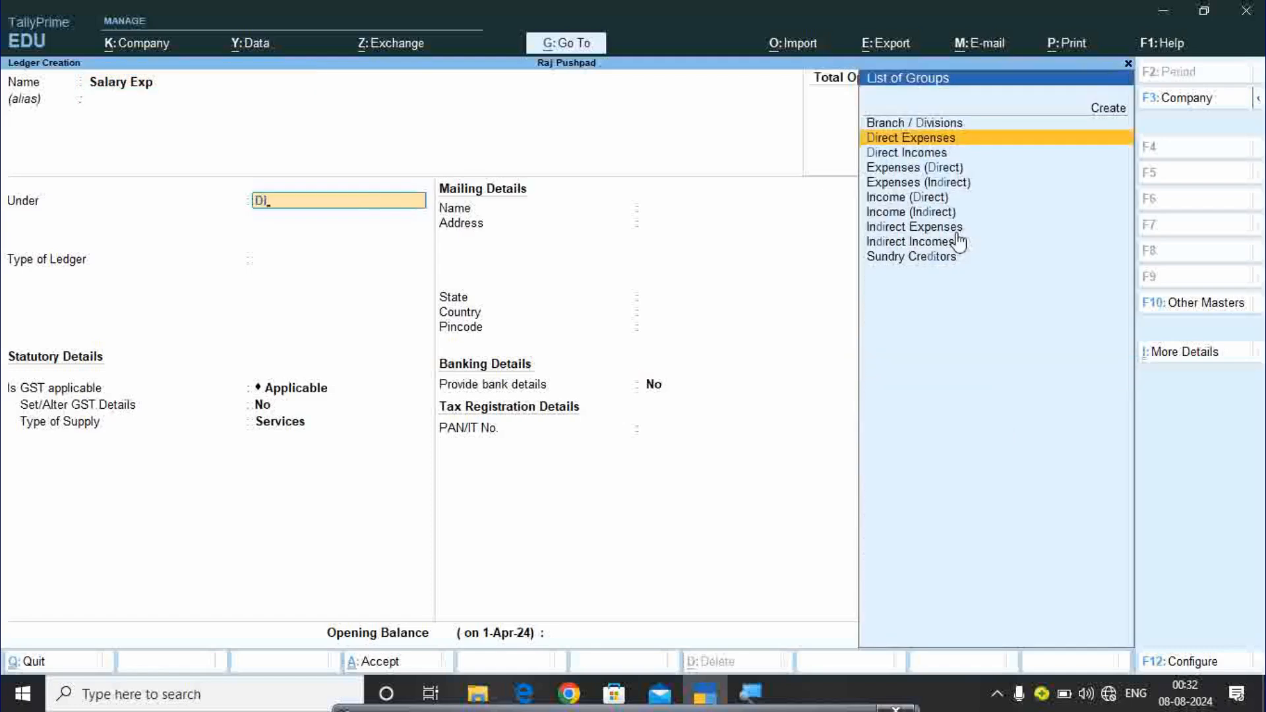
pyautogui.press('Return')
pyautogui.press('Return')
pyautogui.press('Return')
pyautogui.press('Return')
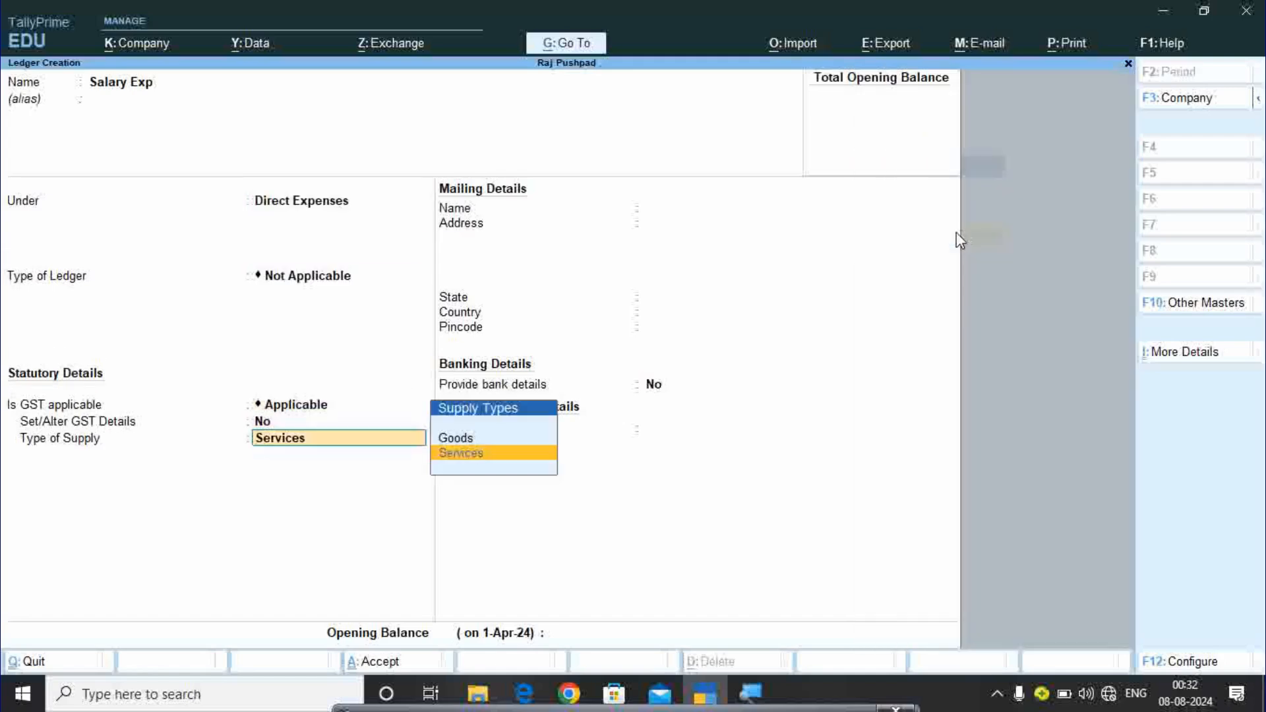
pyautogui.press('Return')
pyautogui.press('Return')
pyautogui.press('Return')
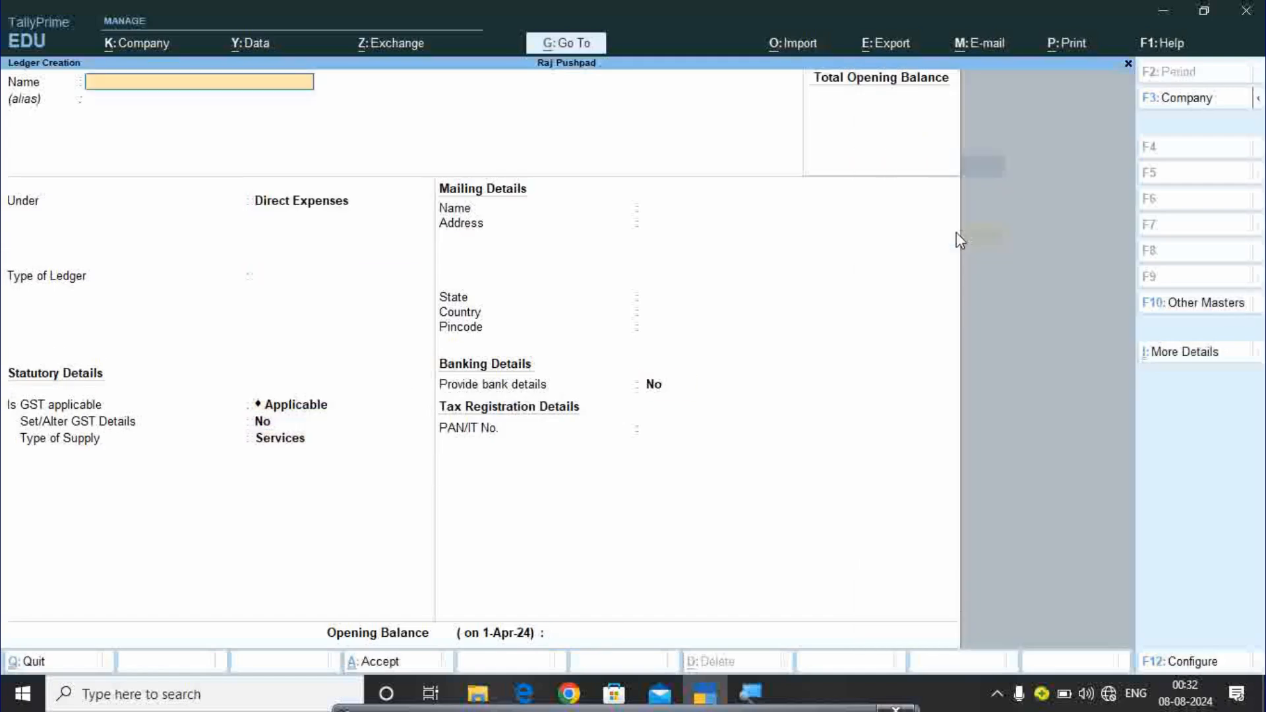
# Enter the ledger name Mobile Reacharge under Direct Expenses, correcting the typo.
pyautogui.write('Mobile Reacharfe')
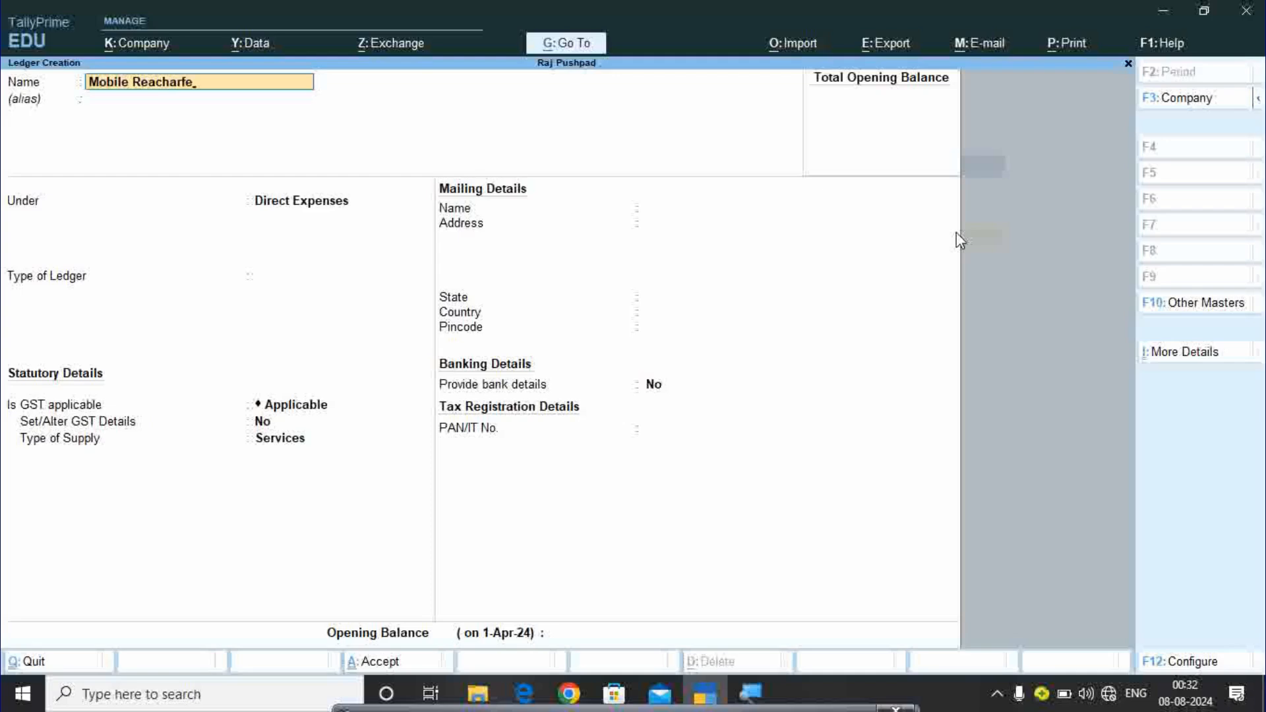
pyautogui.press('BackSpace')
pyautogui.press('BackSpace')
pyautogui.write('ge')
pyautogui.press('Return')
pyautogui.press('Return')
pyautogui.press('Return')
pyautogui.press('Return')
pyautogui.press('Return')
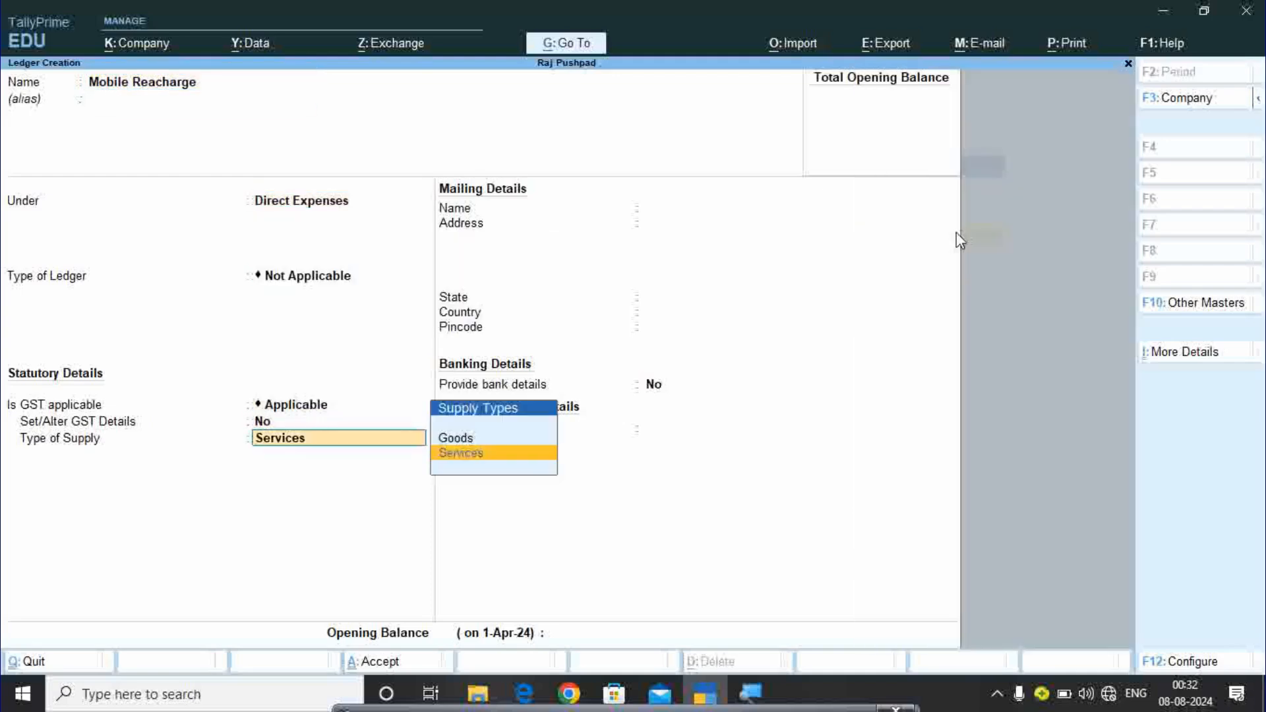
pyautogui.press('Return')
# Save Mobile Reacharge with Services supply, then fill in Coaching Fees with Services supply.
pyautogui.press('Return')
pyautogui.press('Return')
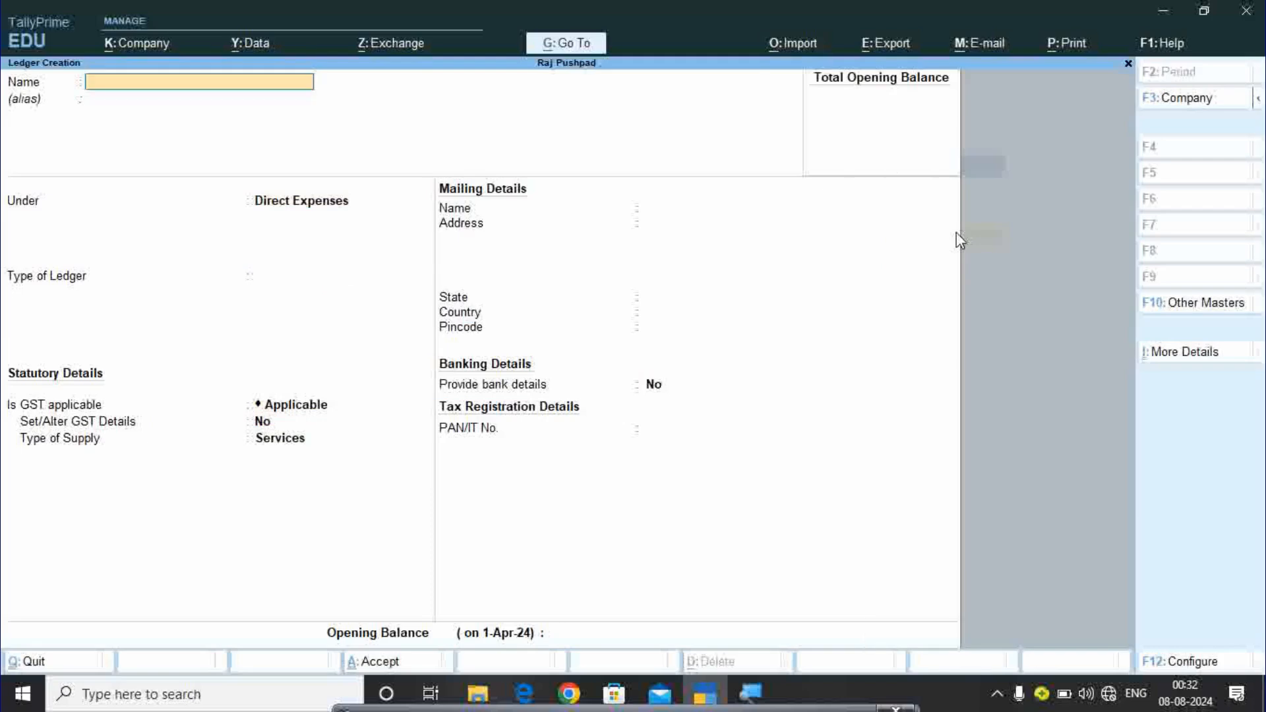
pyautogui.write('Coaching Fees')
pyautogui.press('Return')
pyautogui.press('Return')
pyautogui.press('Return')
pyautogui.press('Return')
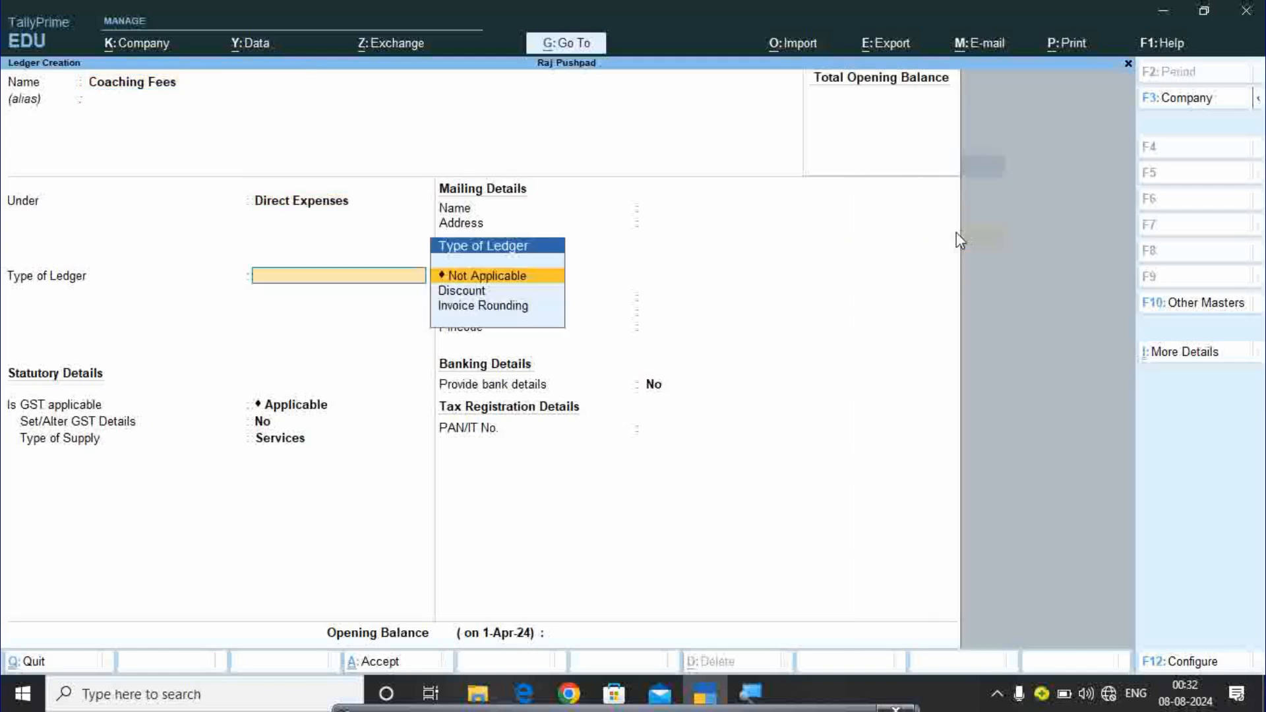
pyautogui.press('Return')
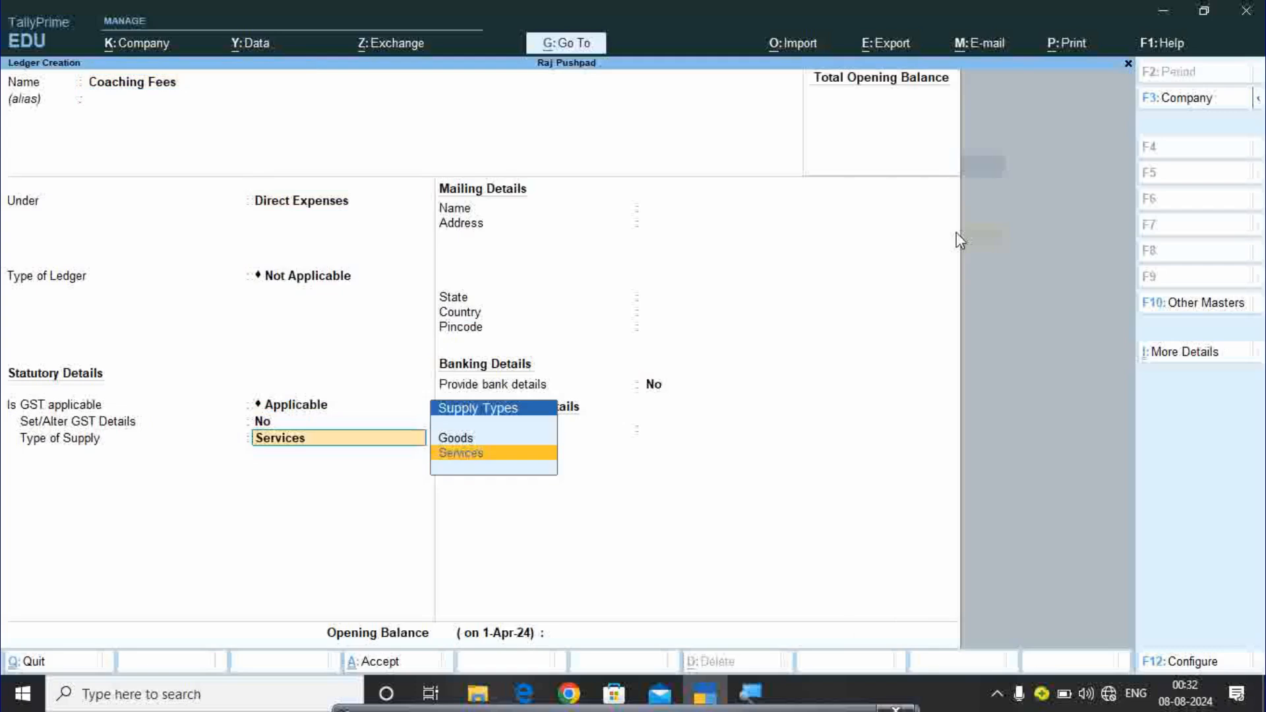
pyautogui.press('Return')
pyautogui.press('Return')
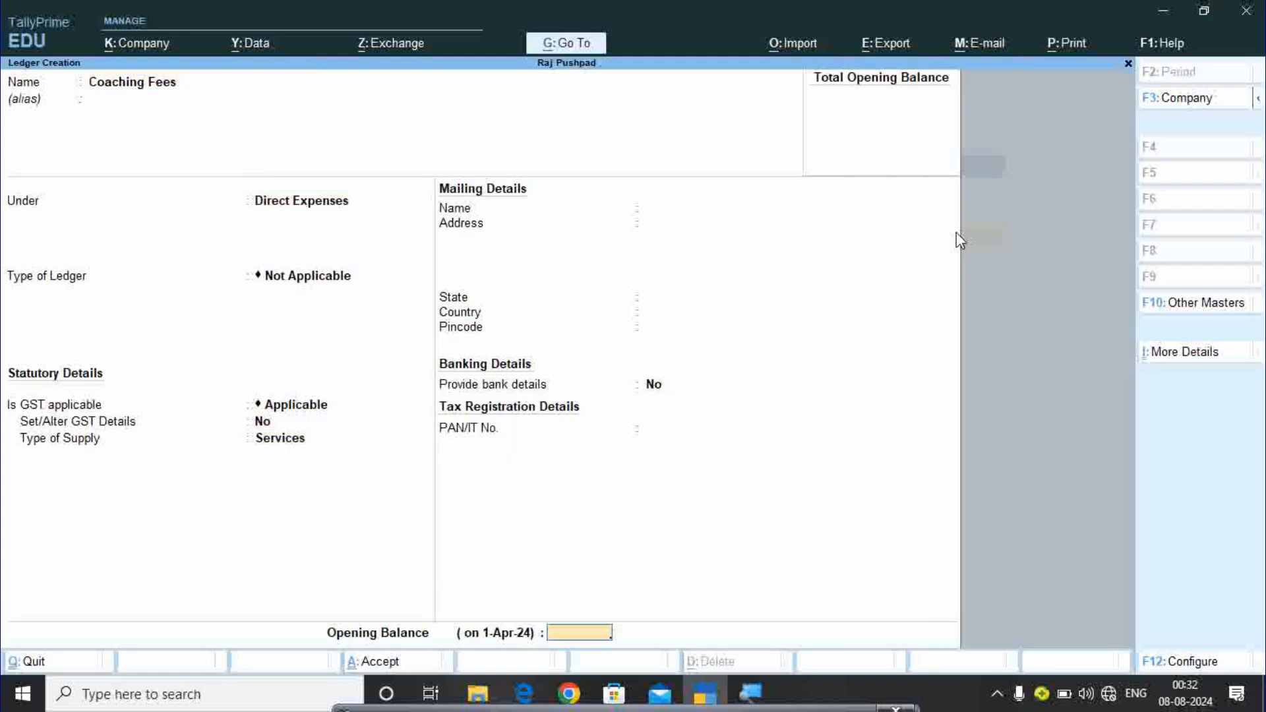
pyautogui.press('Return')
pyautogui.press('Return')
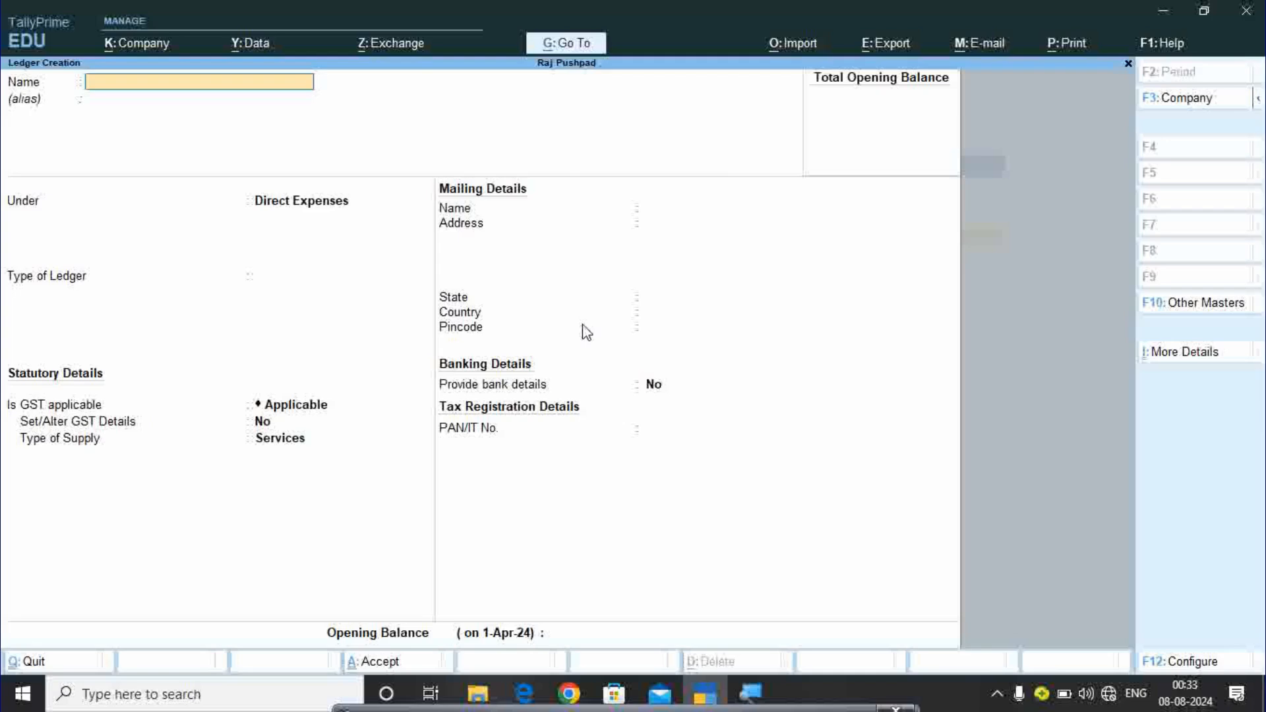
# Create the Discount Exp ledger under Indirect Expenses.
pyautogui.write('Discount Exp')
pyautogui.press('Return')
pyautogui.press('Return')
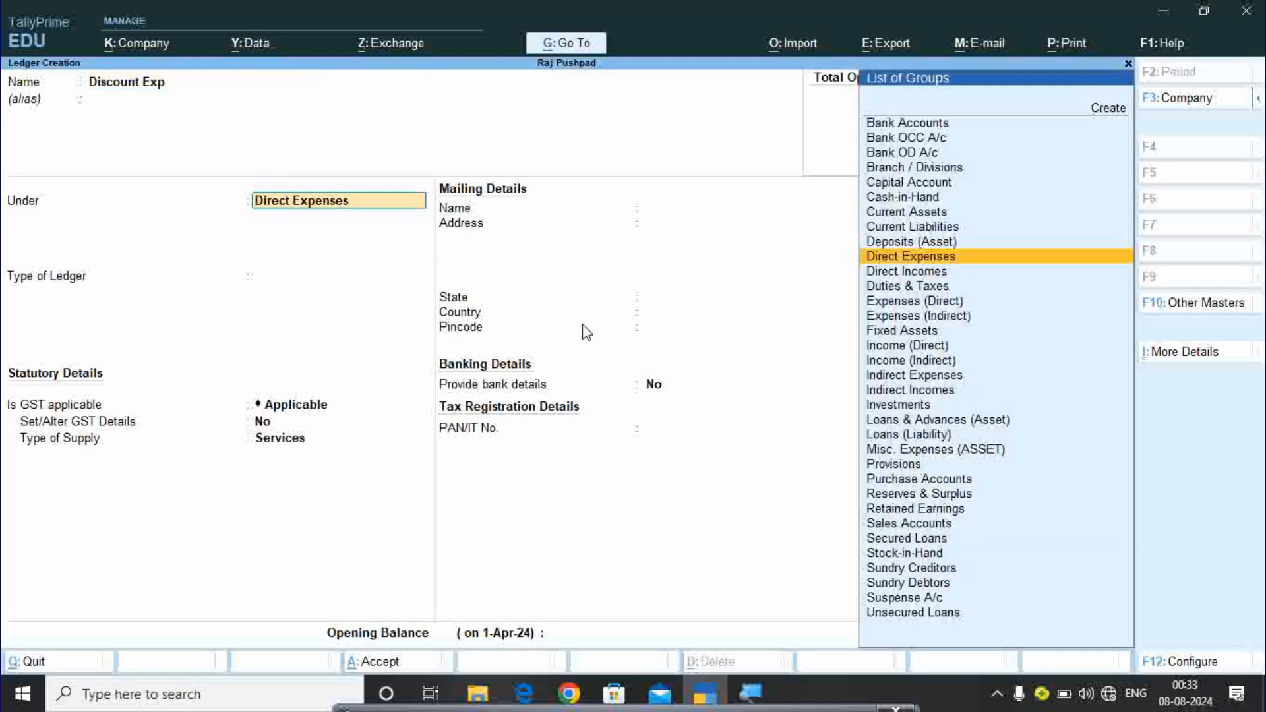
pyautogui.write('In')
pyautogui.press('Down')
pyautogui.press('Down')
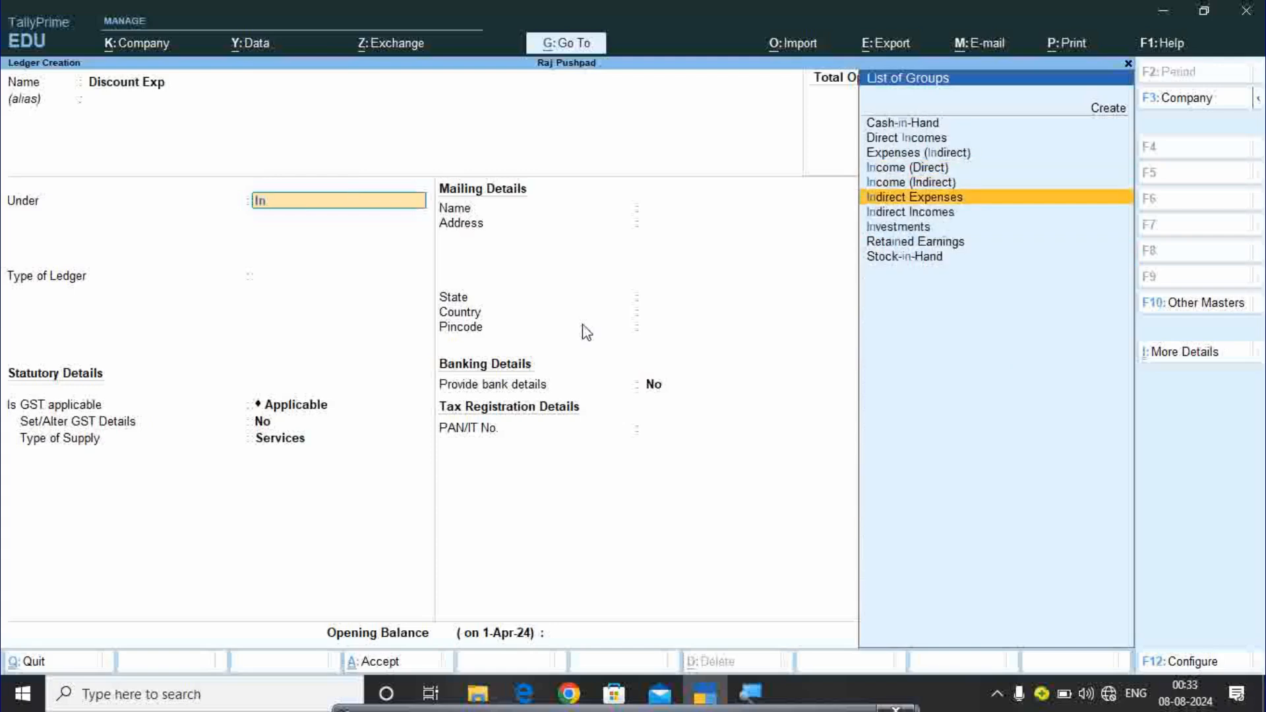
pyautogui.press('Return')
pyautogui.press('Return')
pyautogui.press('Return')
pyautogui.press('Return')
pyautogui.press('Return')
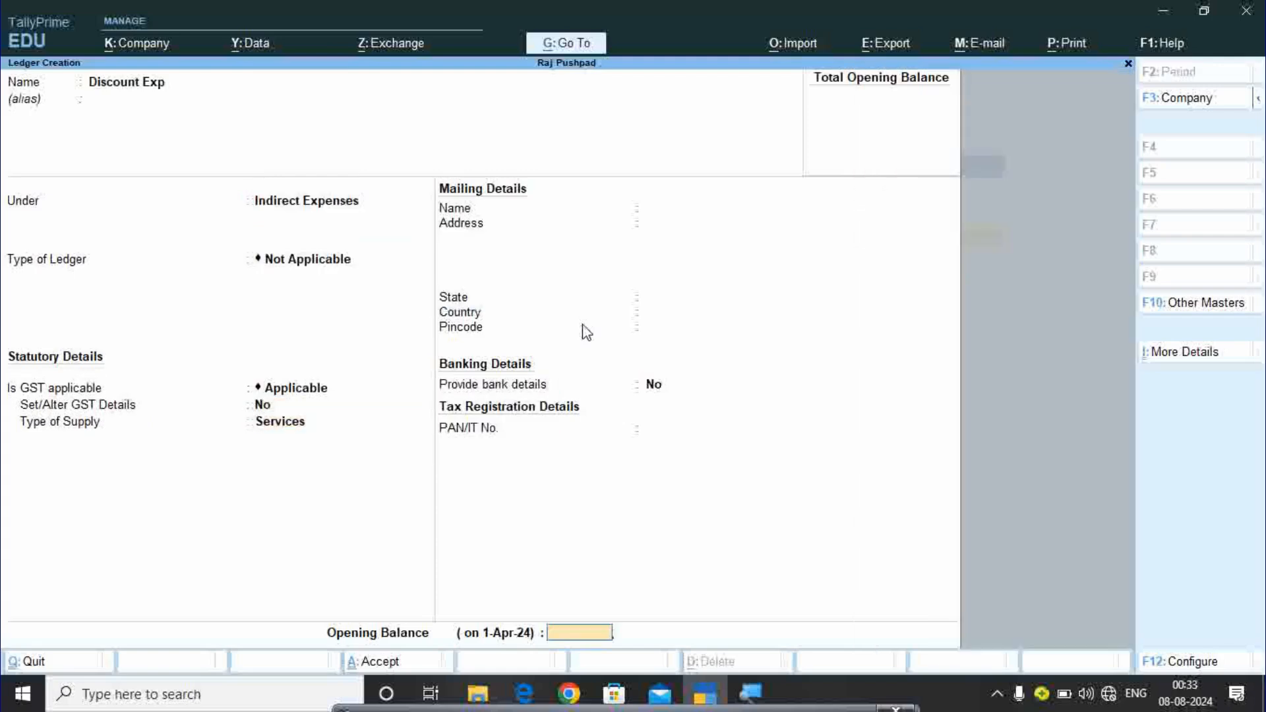
pyautogui.press('Return')
# Create the Discount ledger under Indirect Incomes, then leave the empty ledger form.
pyautogui.press('Return')
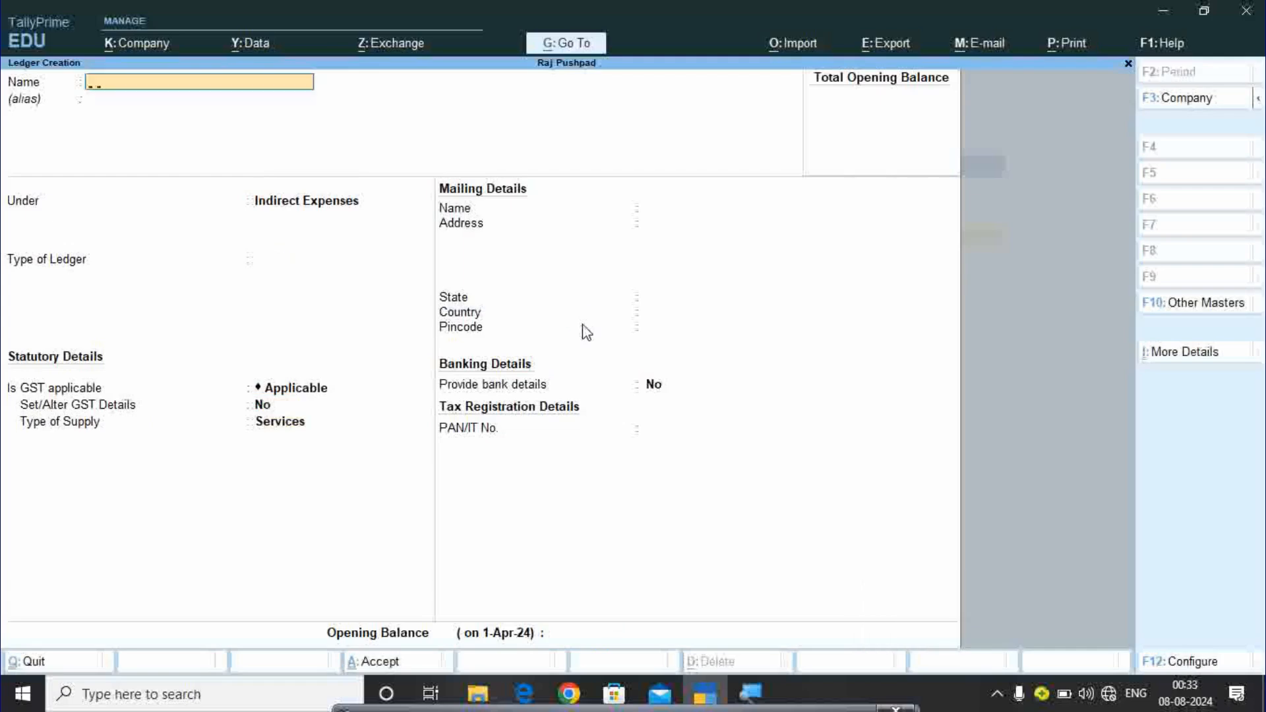
pyautogui.write('Discount')
pyautogui.press('Return')
pyautogui.press('Return')
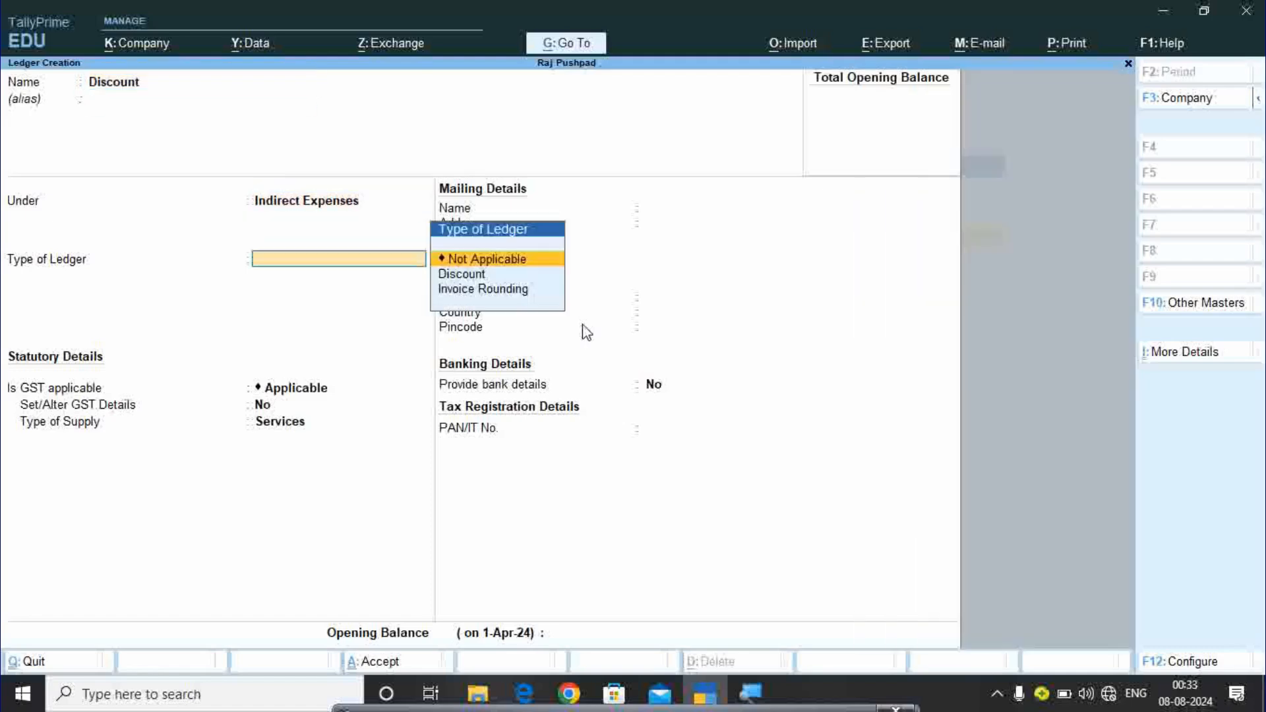
pyautogui.press('BackSpace')
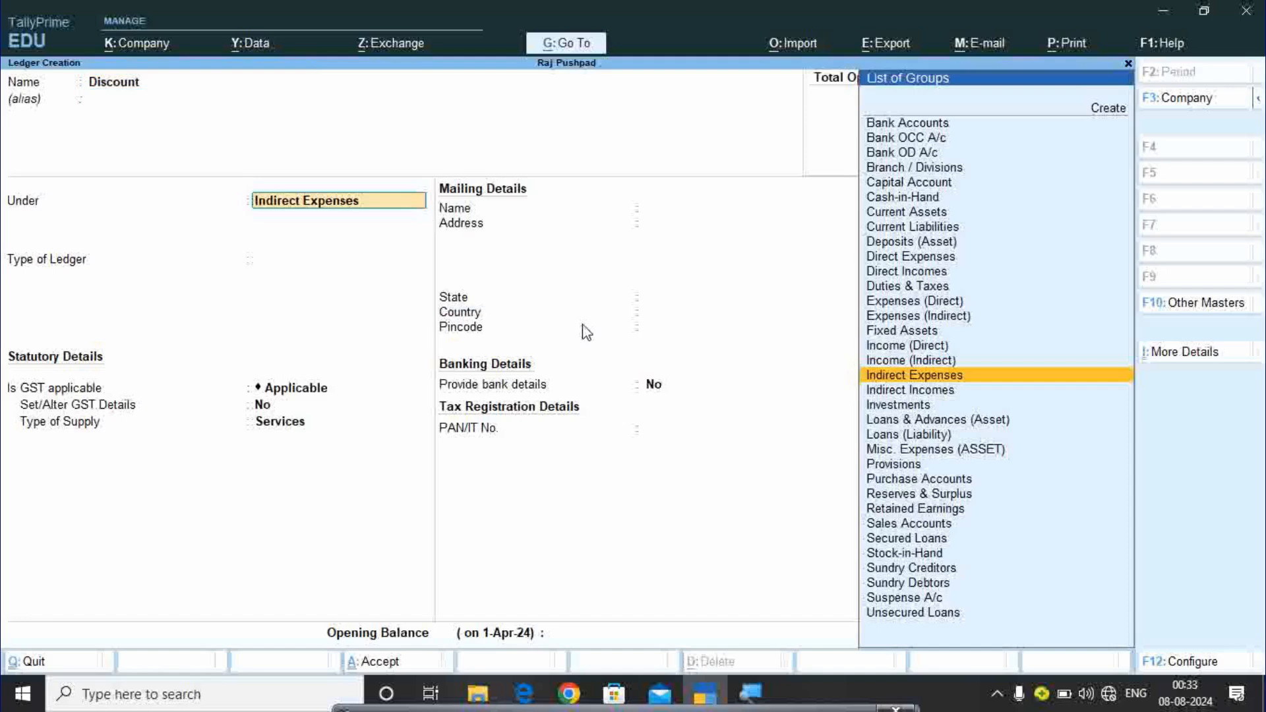
pyautogui.press('Down')
pyautogui.press('Return')
pyautogui.press('Return')
pyautogui.press('Return')
pyautogui.press('Return')
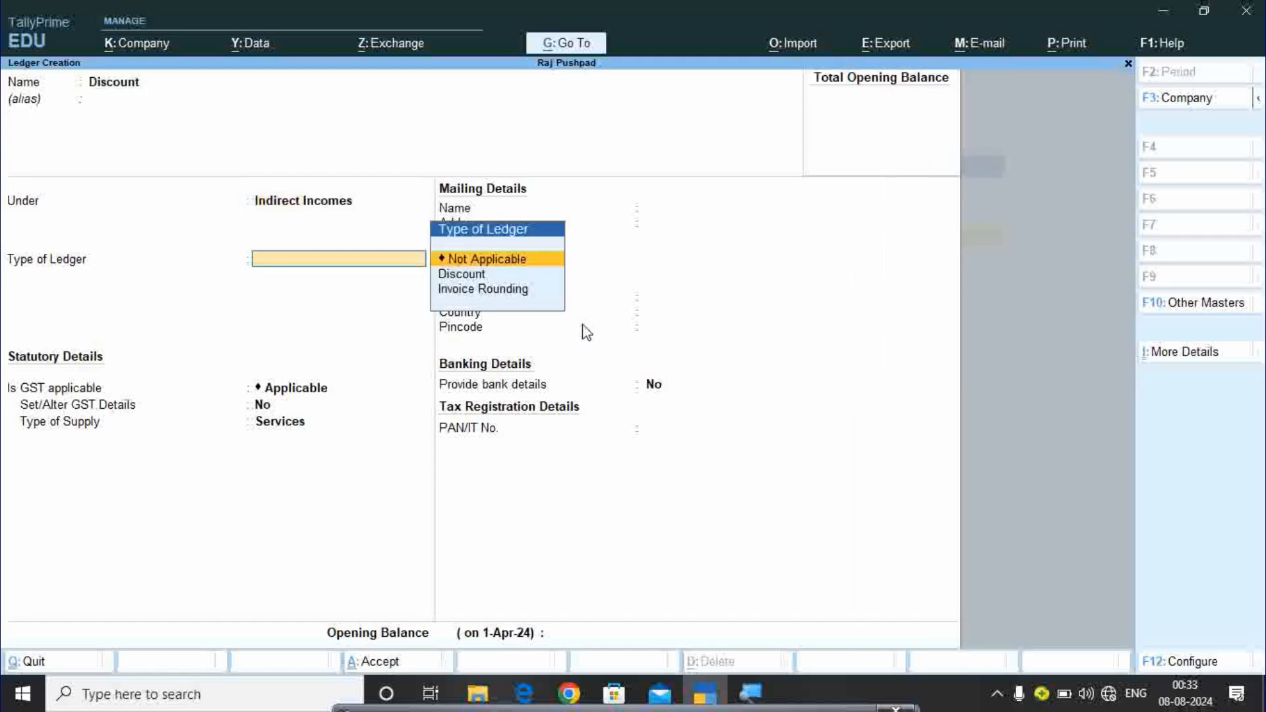
pyautogui.press('Return')
pyautogui.press('Return')
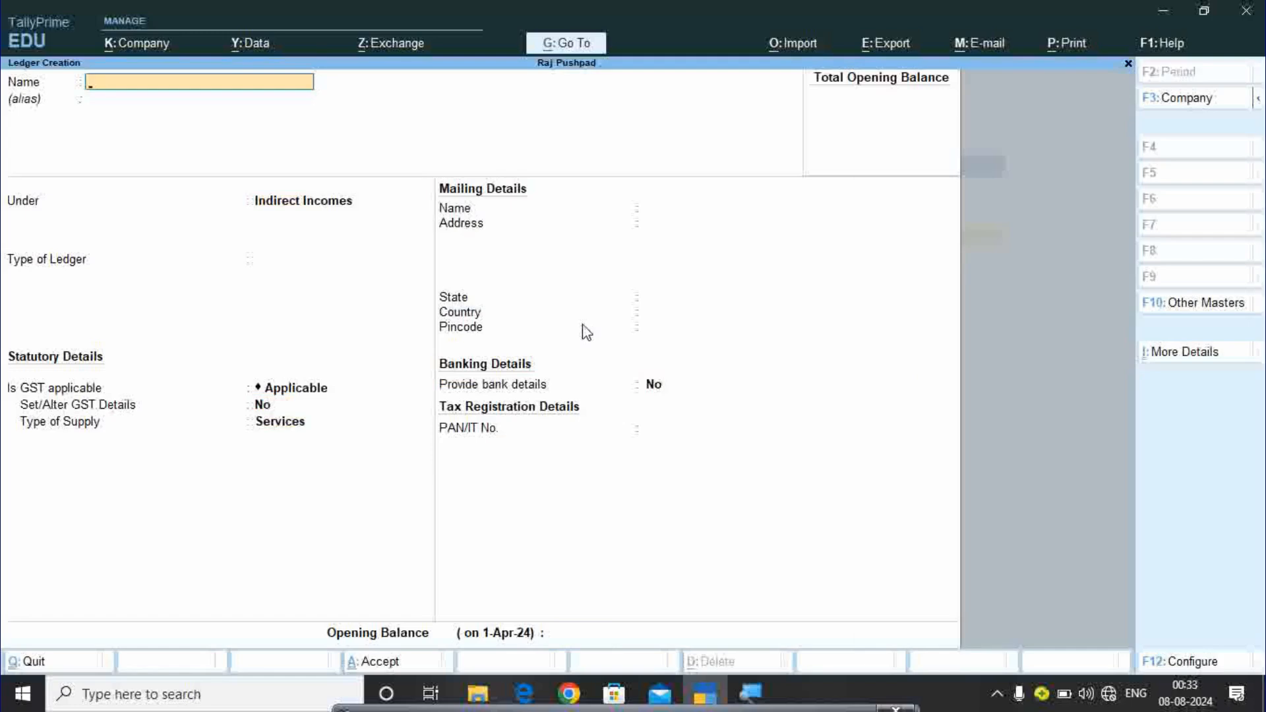
pyautogui.press('Escape')
# Quit the ledger form, reopen Create > Ledger, then quit it again.
pyautogui.press('Return')
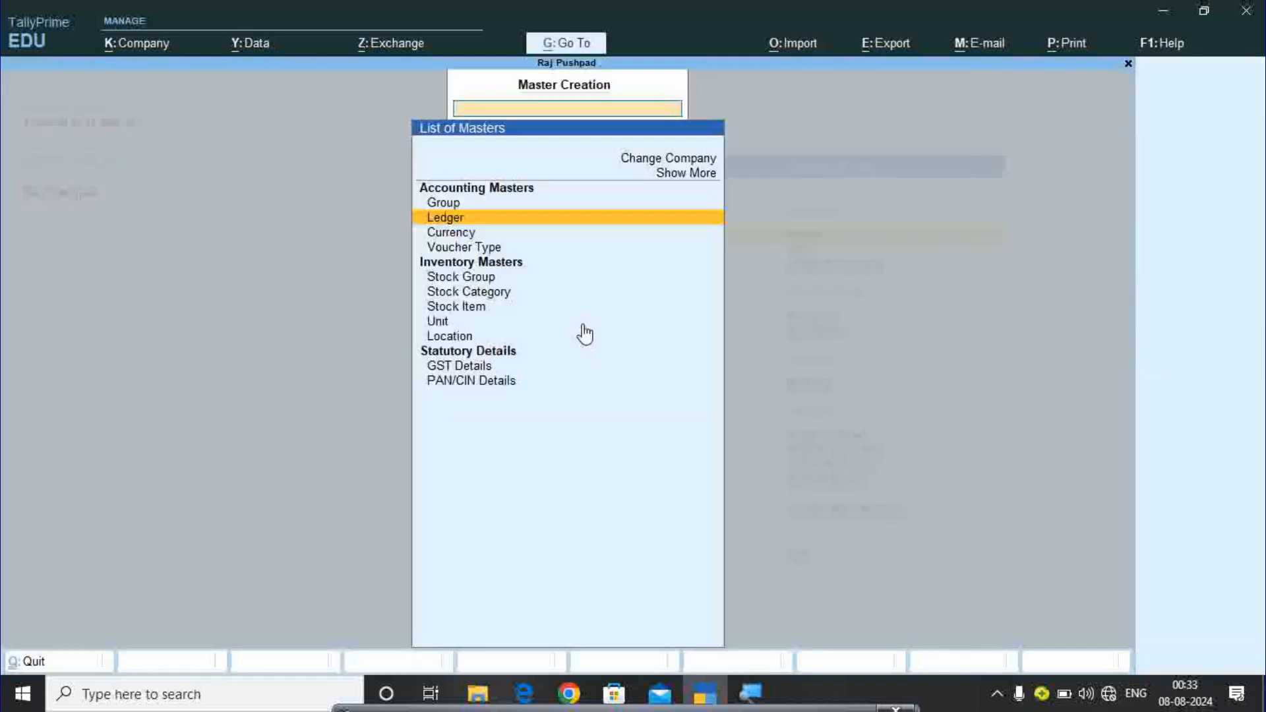
pyautogui.press('Escape')
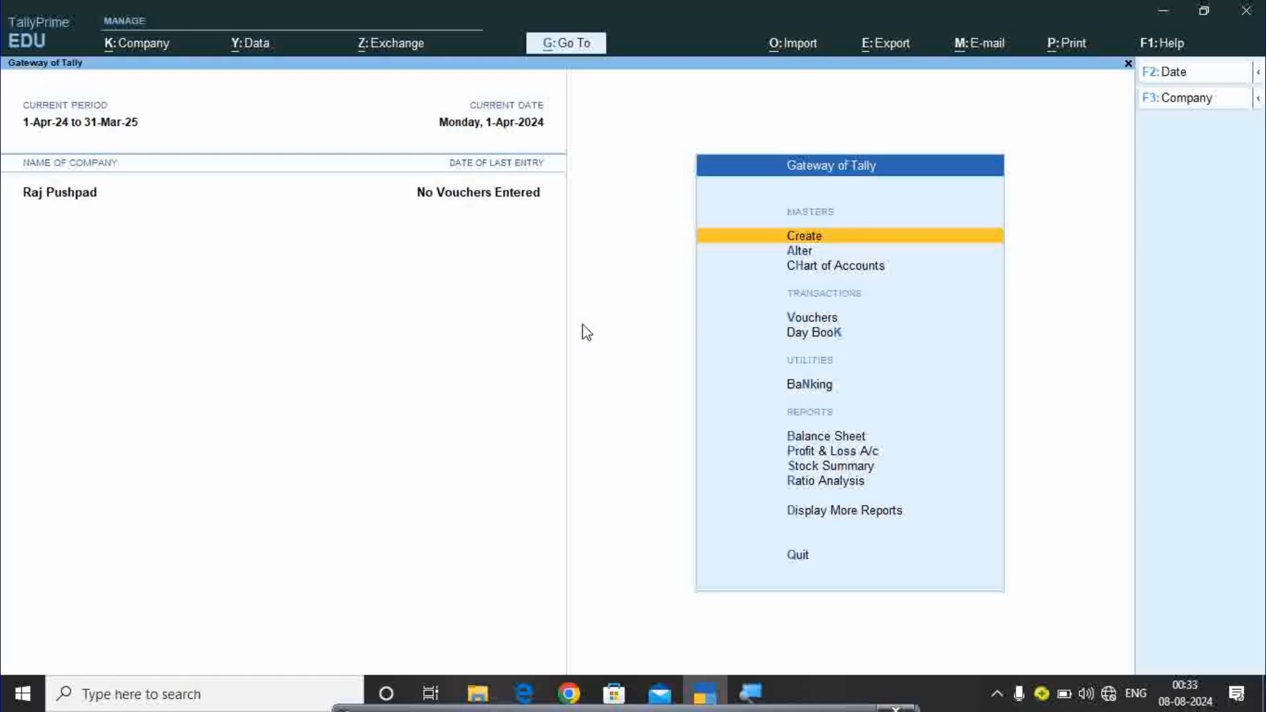
pyautogui.click(814, 242)
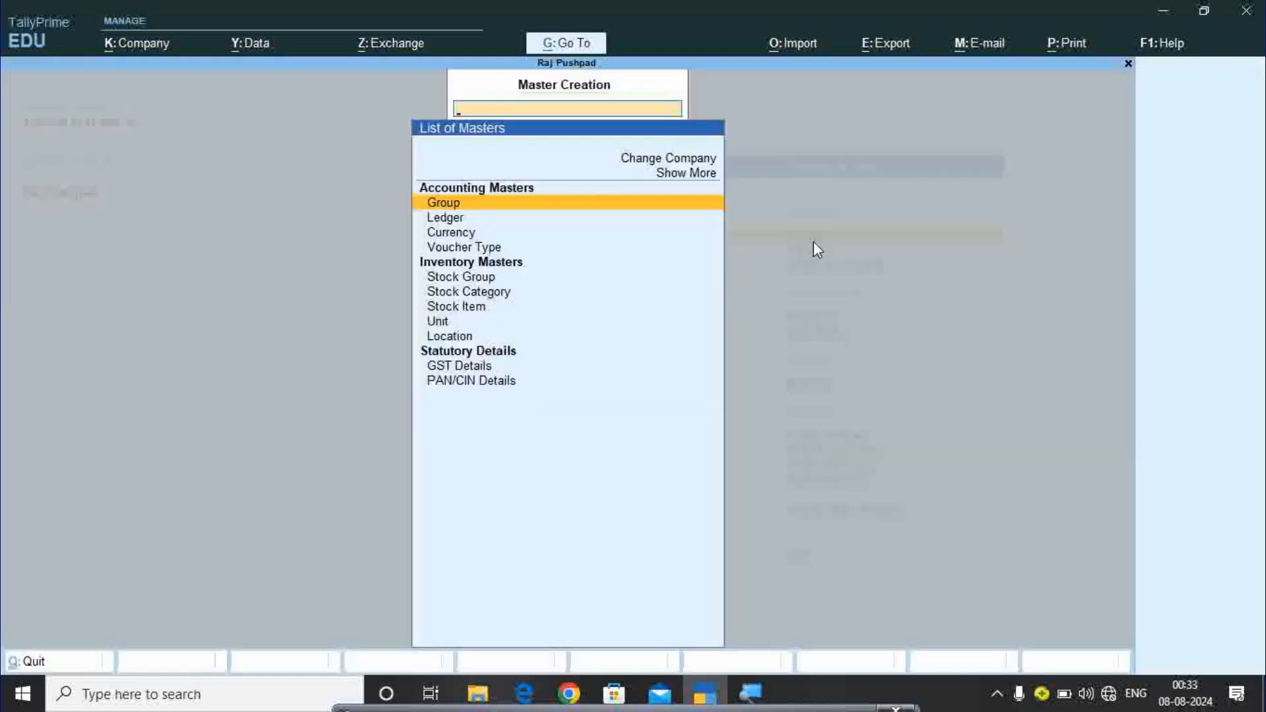
pyautogui.press('Down')
pyautogui.press('Return')
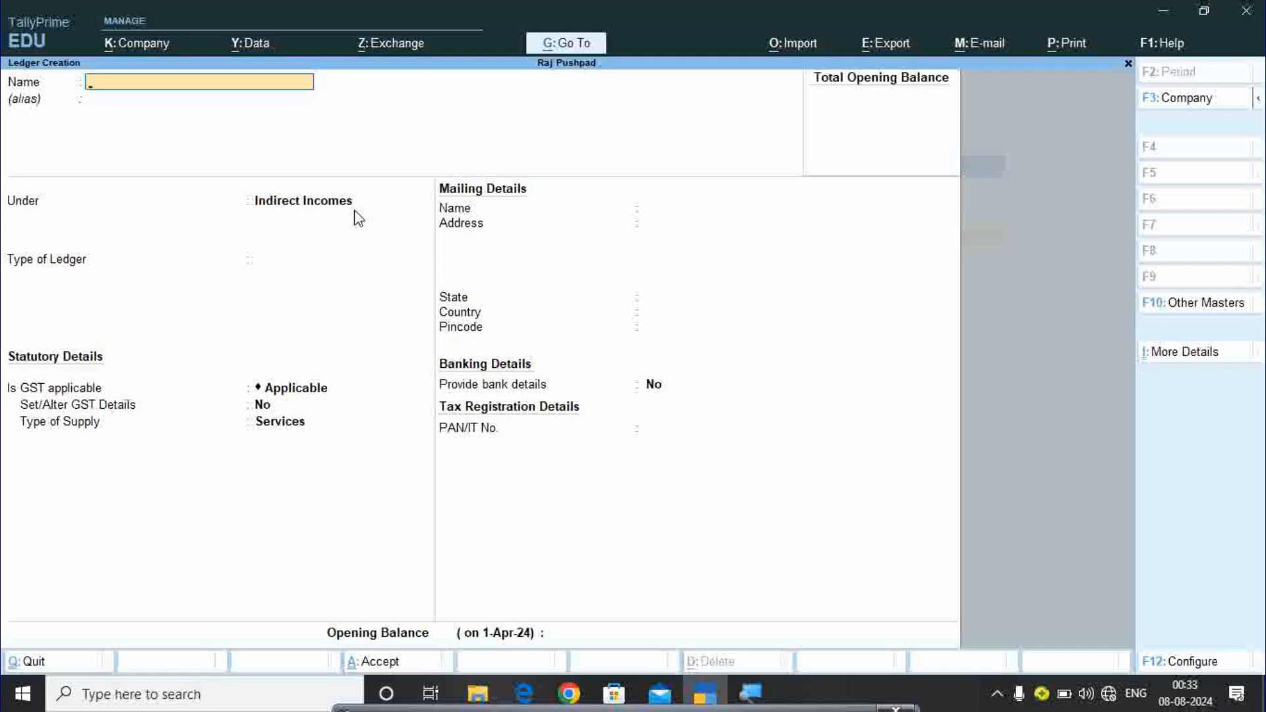
pyautogui.press('Escape')
pyautogui.press('y')
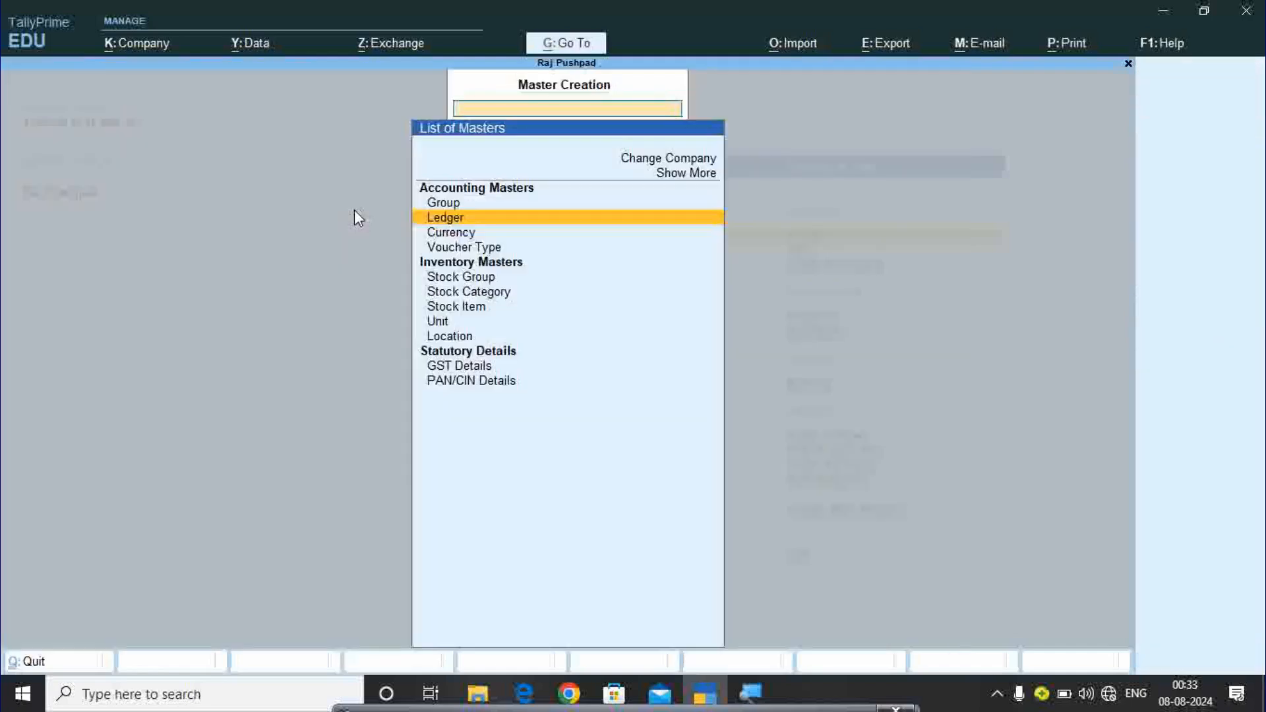
# Open the Alter masters list from the Gateway of Tally.
pyautogui.press('Escape')
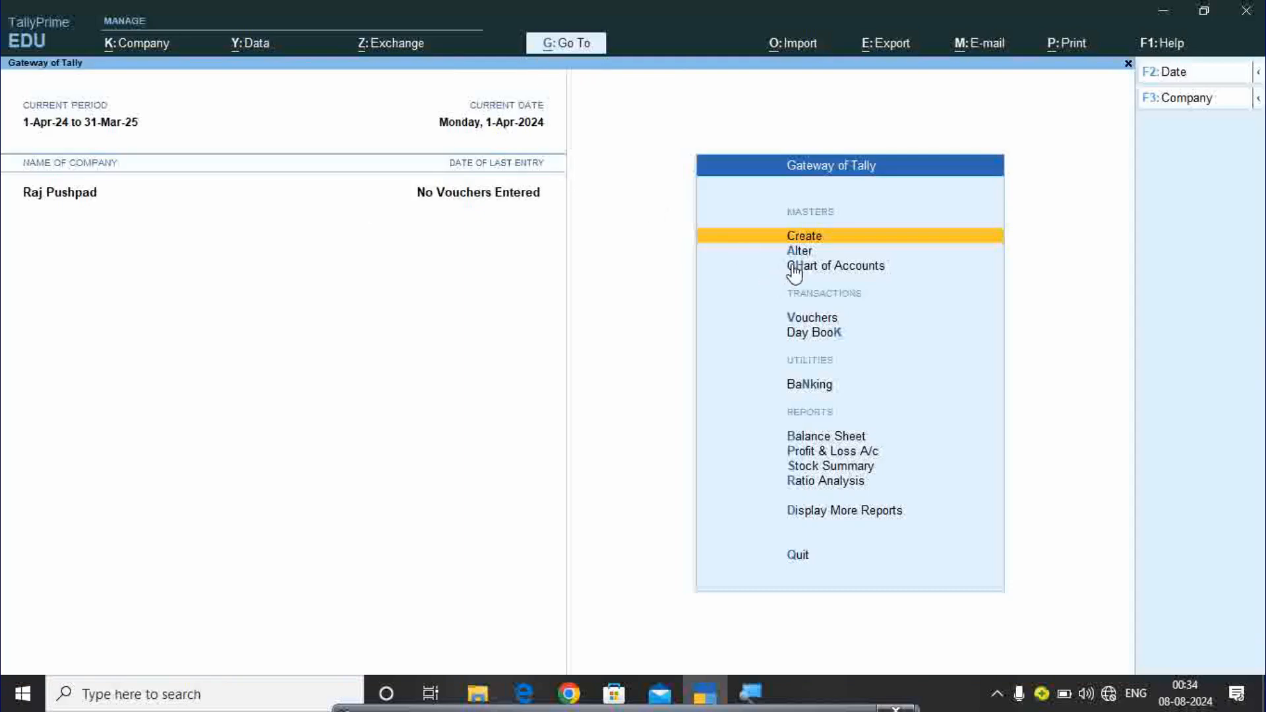
pyautogui.press('Down')
pyautogui.press('Return')
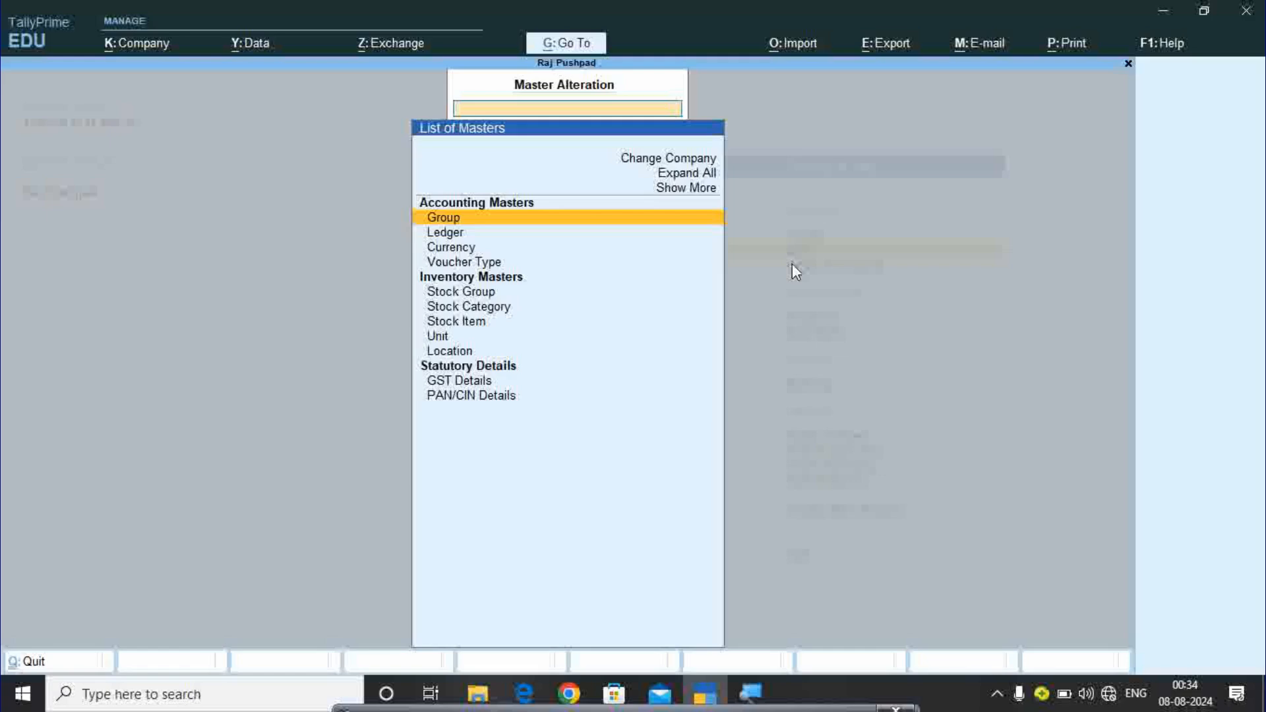
# Browse the List of Ledgers from Cash downward, then return to Gateway of Tally.
pyautogui.press('Down')
pyautogui.press('Return')
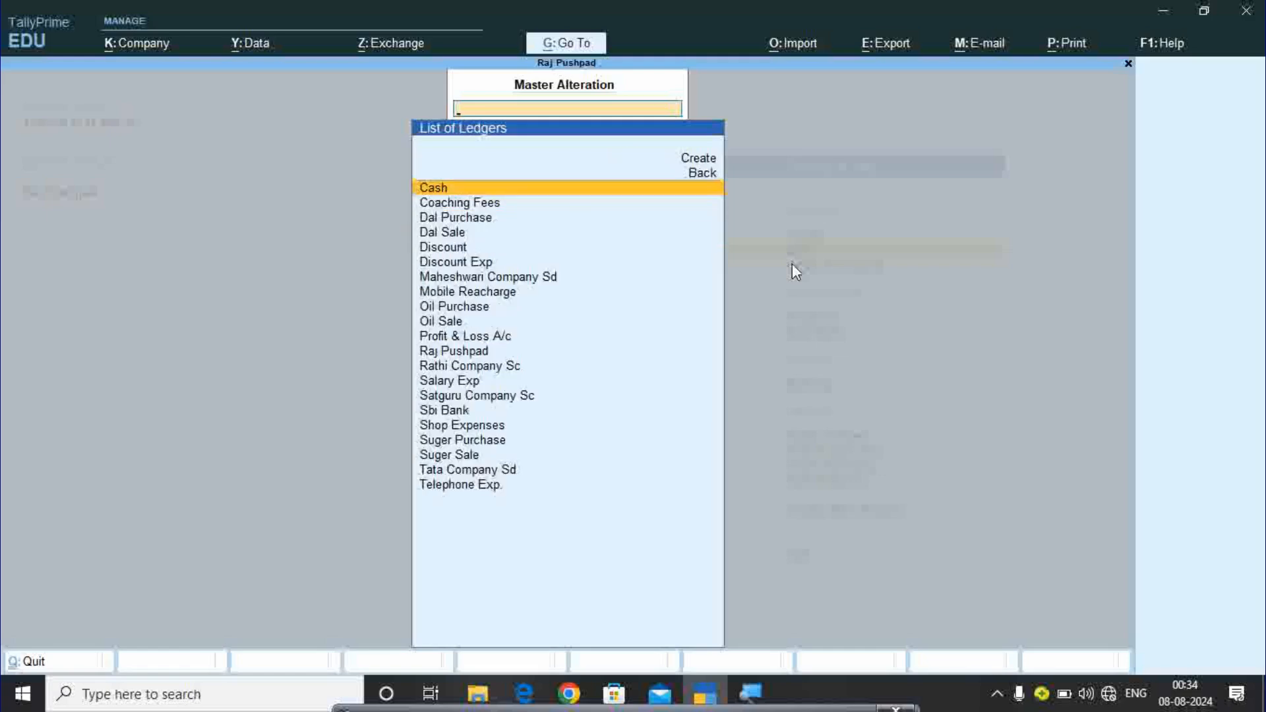
pyautogui.press('Down')
pyautogui.press('Down')
pyautogui.press('Down')
pyautogui.press('Down')
pyautogui.press('Down')
pyautogui.press('Down')
pyautogui.press('Down')
pyautogui.press('Down')
pyautogui.press('Down')
pyautogui.press('Down')
pyautogui.press('Down')
pyautogui.press('Down')
pyautogui.press('Down')
pyautogui.press('Down')
pyautogui.press('Down')
pyautogui.press('Down')
pyautogui.press('Down')
pyautogui.press('Down')
pyautogui.press('Down')
pyautogui.press('Down')
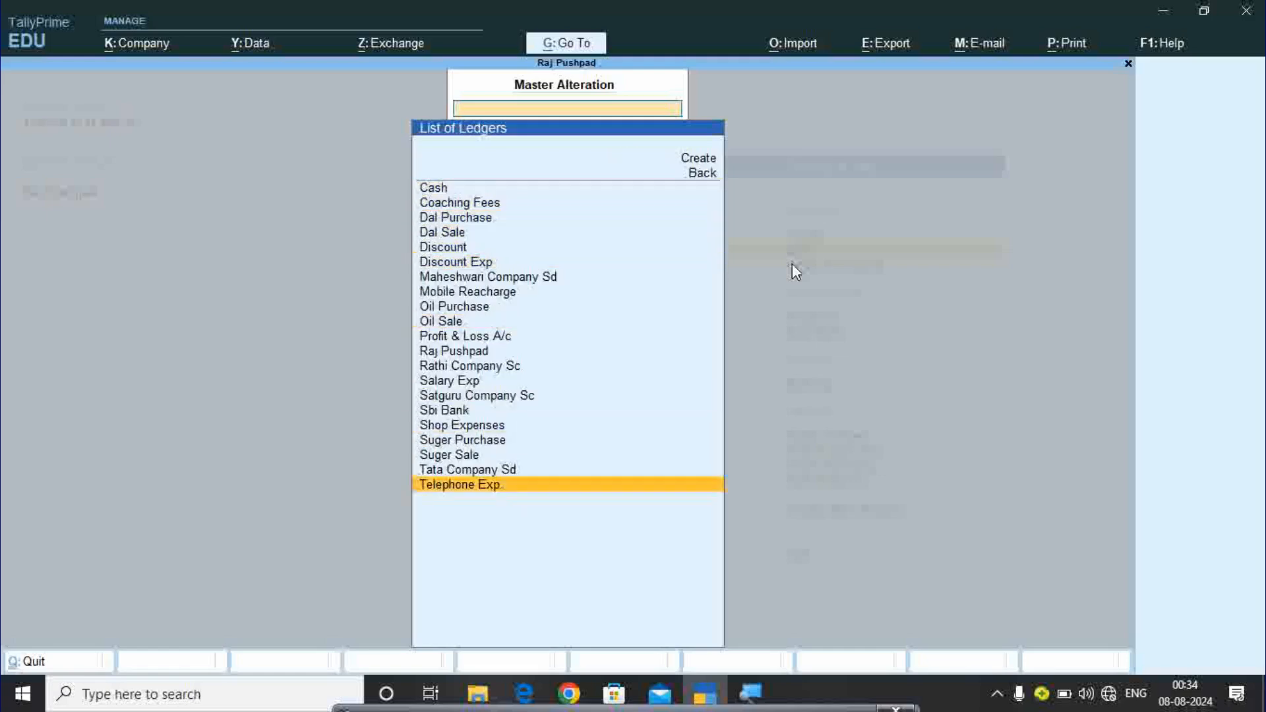
pyautogui.press('Up')
pyautogui.press('Up')
pyautogui.press('Up')
pyautogui.press('Up')
pyautogui.press('Up')
pyautogui.press('Up')
pyautogui.press('Up')
pyautogui.press('Up')
pyautogui.press('Up')
pyautogui.press('Up')
pyautogui.press('Up')
pyautogui.press('Up')
pyautogui.press('Up')
pyautogui.press('Up')
pyautogui.press('Up')
pyautogui.press('Up')
pyautogui.press('Up')
pyautogui.press('Up')
pyautogui.press('Up')
pyautogui.press('Up')
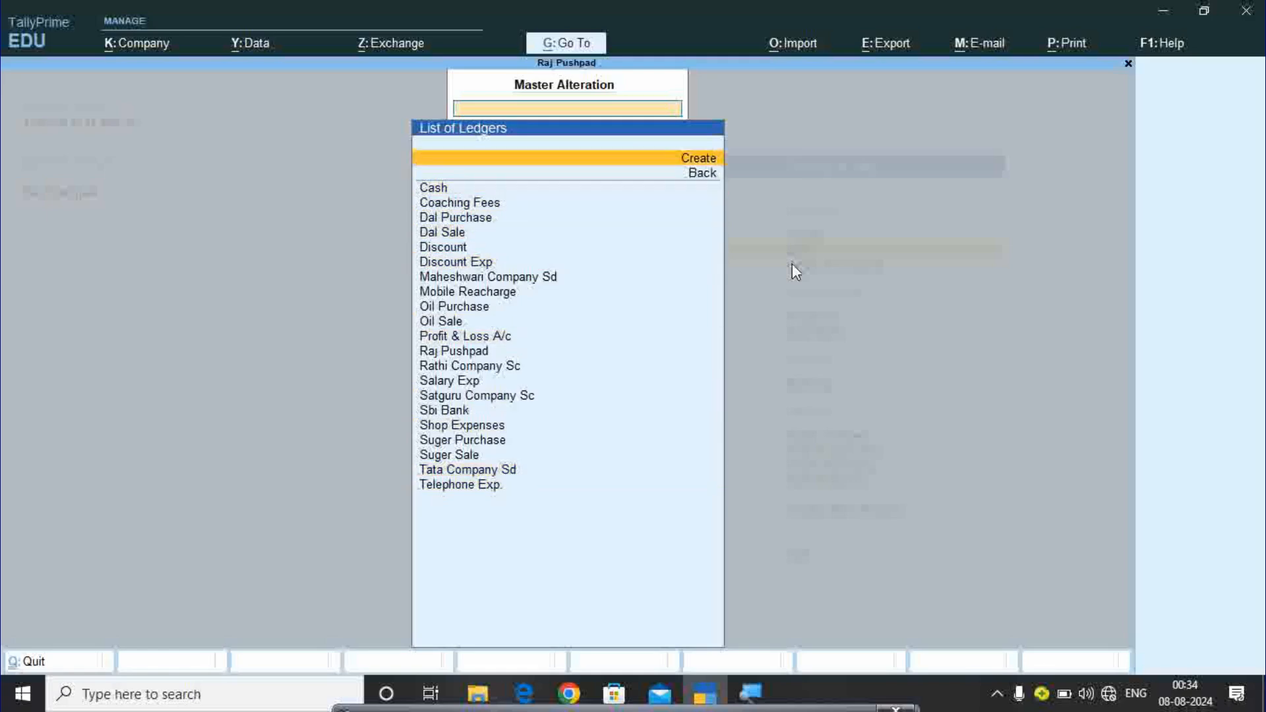
pyautogui.press('Down')
pyautogui.press('Down')
pyautogui.press('Escape')
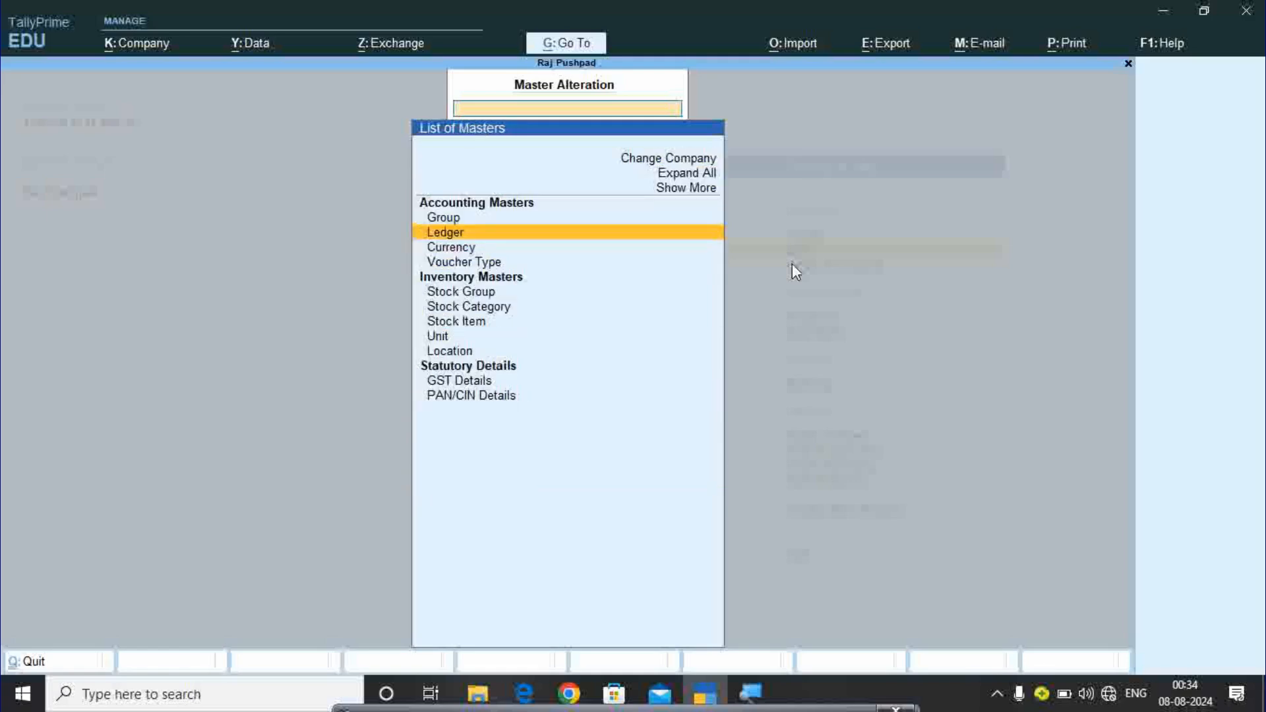
pyautogui.press('Escape')
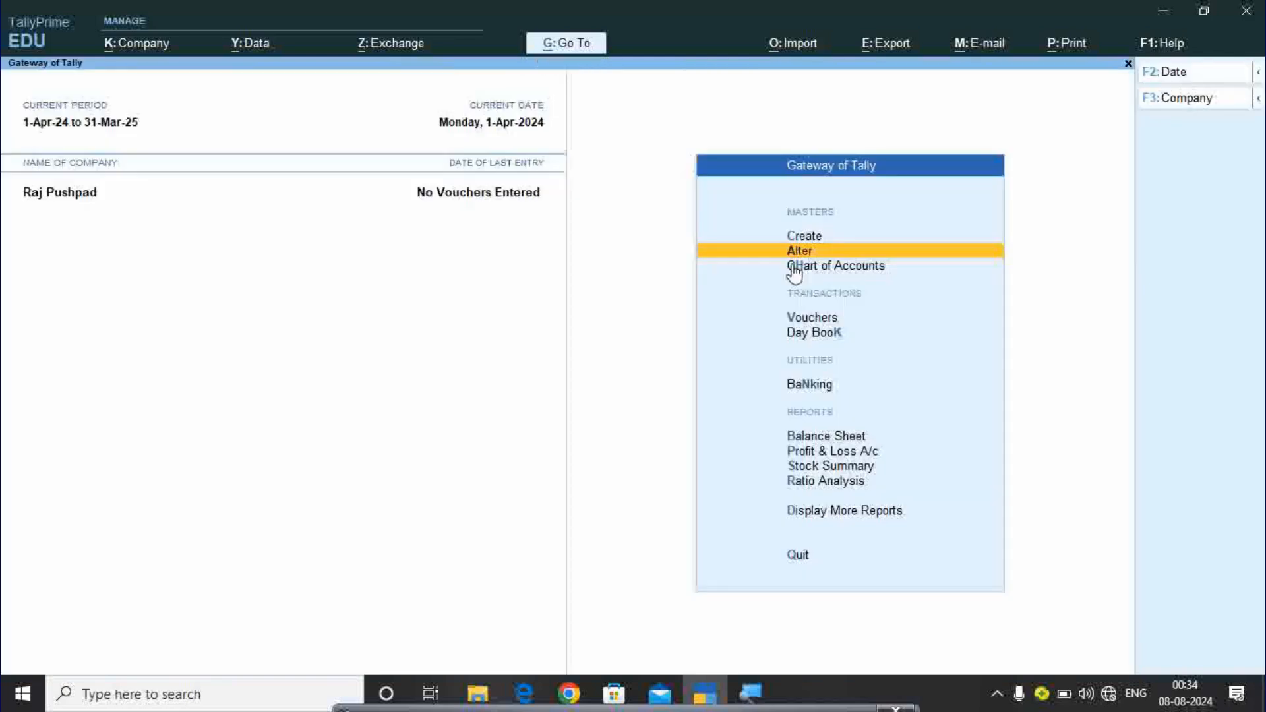